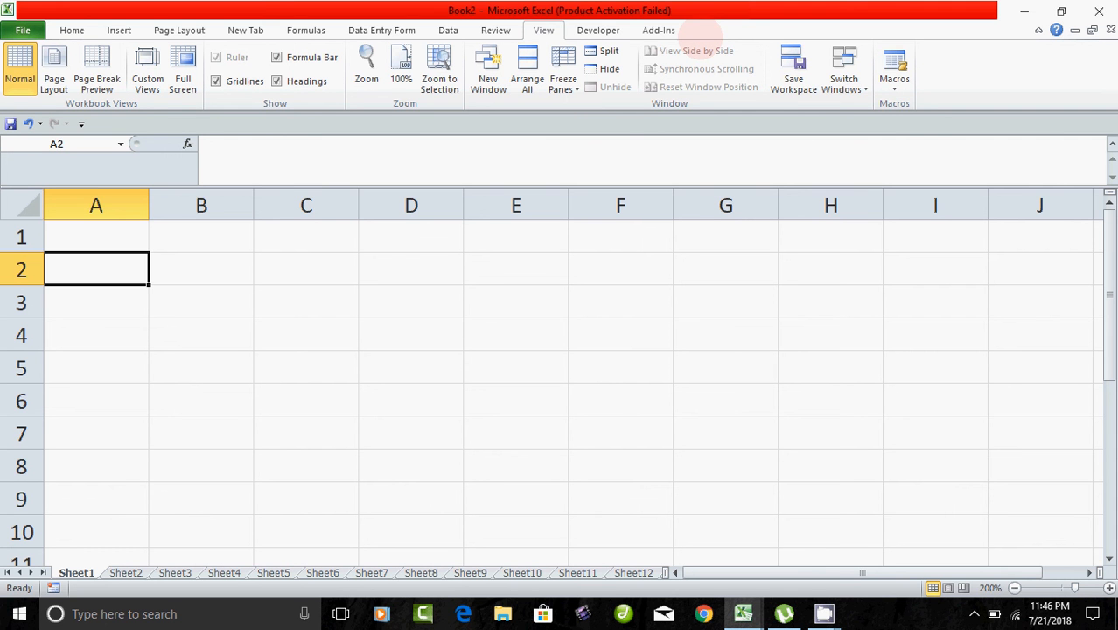
Select cells along row 1 from A1 to F1, then A1:B1 together
{"action": "left_click", "coordinate": [234, 324]}
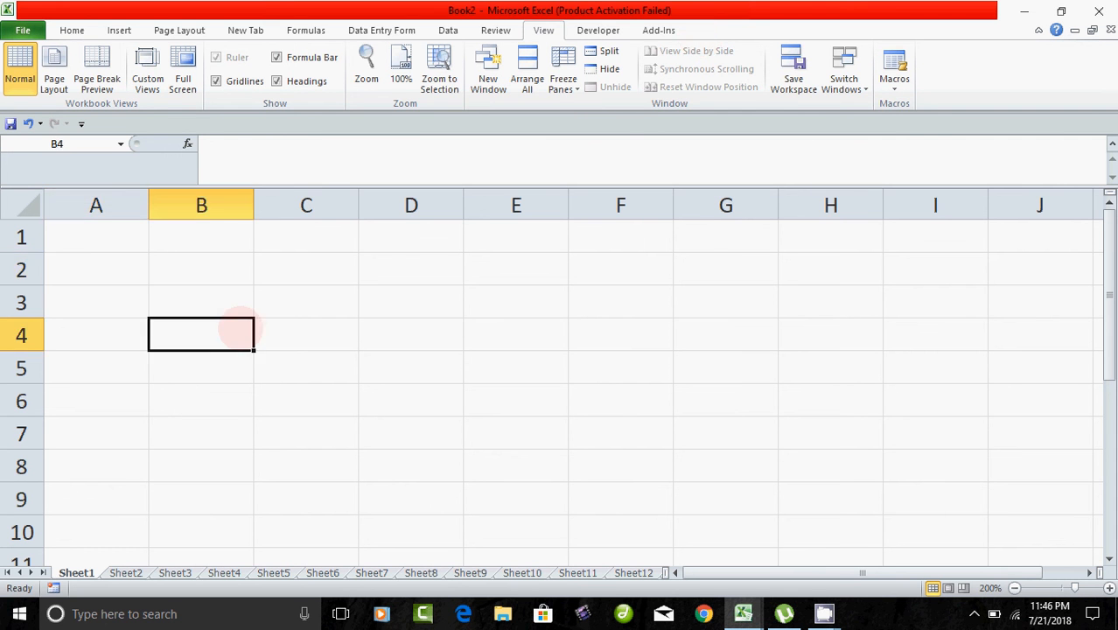
{"action": "left_click", "coordinate": [92, 237]}
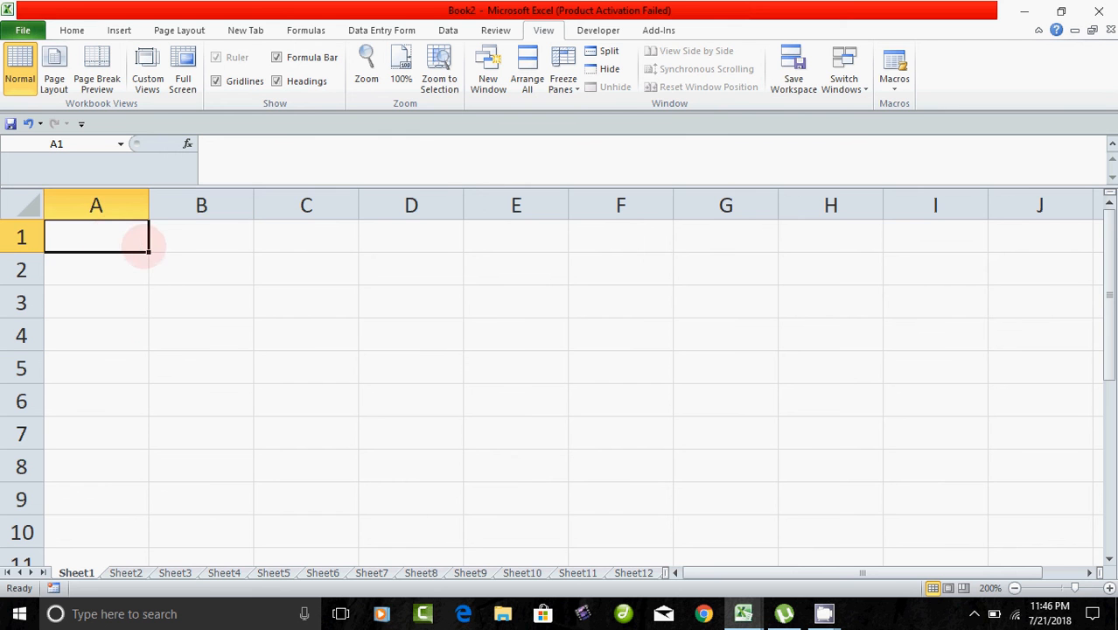
{"action": "left_click", "coordinate": [171, 236]}
{"action": "left_click", "coordinate": [105, 234]}
{"action": "left_click", "coordinate": [217, 238]}
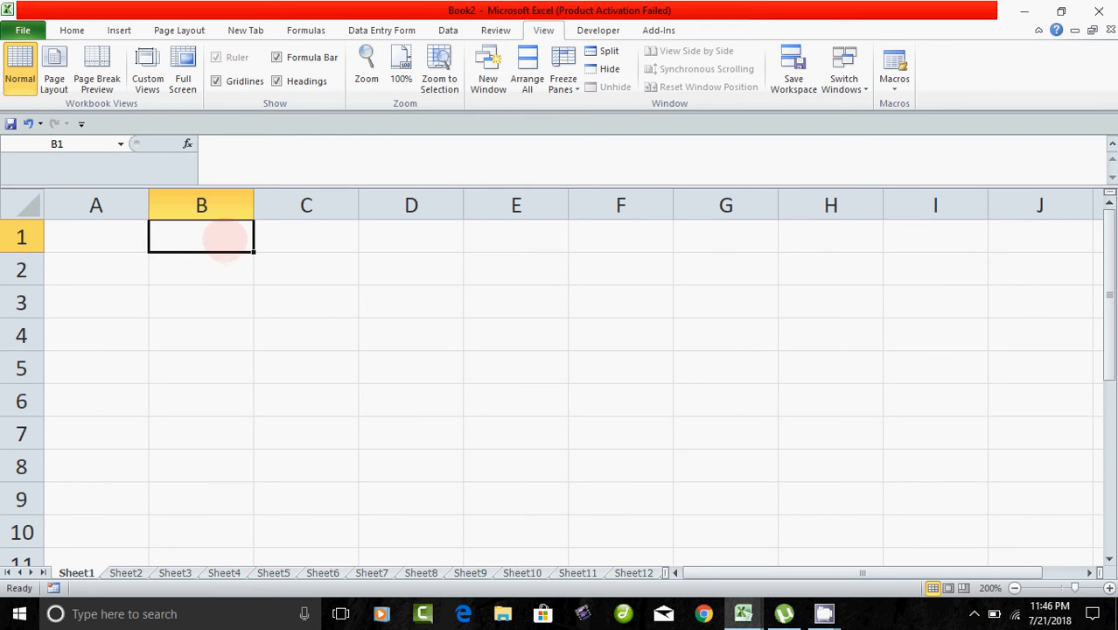
{"action": "left_click", "coordinate": [306, 234]}
{"action": "left_click", "coordinate": [433, 239]}
{"action": "left_click", "coordinate": [512, 240]}
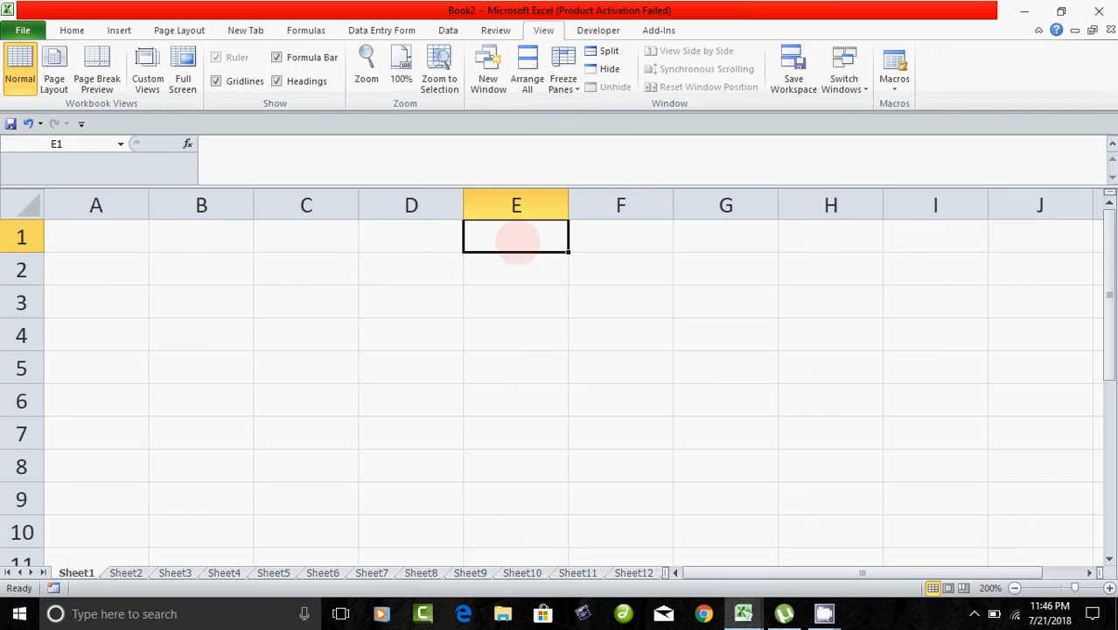
{"action": "left_click", "coordinate": [655, 245]}
{"action": "left_click_drag", "start_coordinate": [133, 239], "coordinate": [330, 234]}
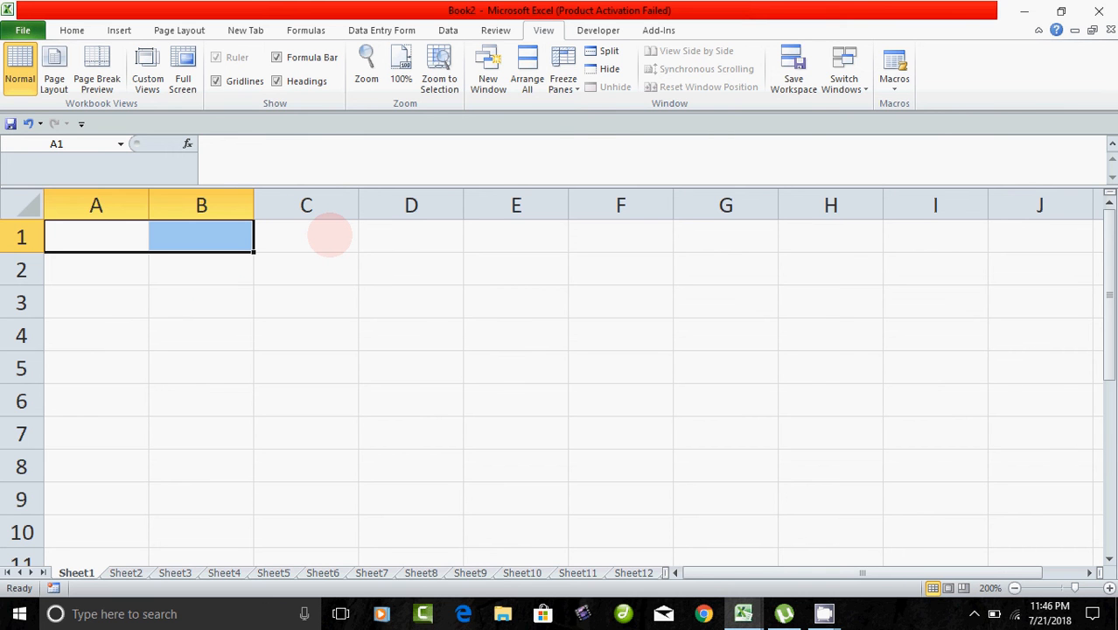
Select cells along row 2 from A2 to E2, then B5
{"action": "left_click", "coordinate": [214, 295]}
{"action": "left_click", "coordinate": [91, 274]}
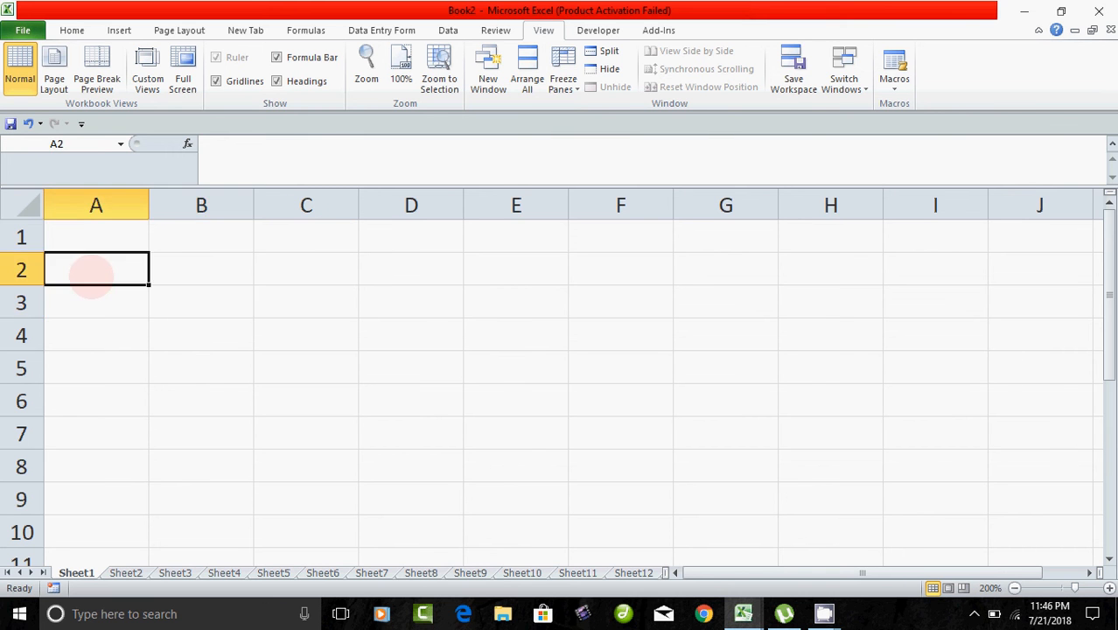
{"action": "left_click", "coordinate": [177, 268]}
{"action": "left_click", "coordinate": [95, 270]}
{"action": "left_click", "coordinate": [201, 274]}
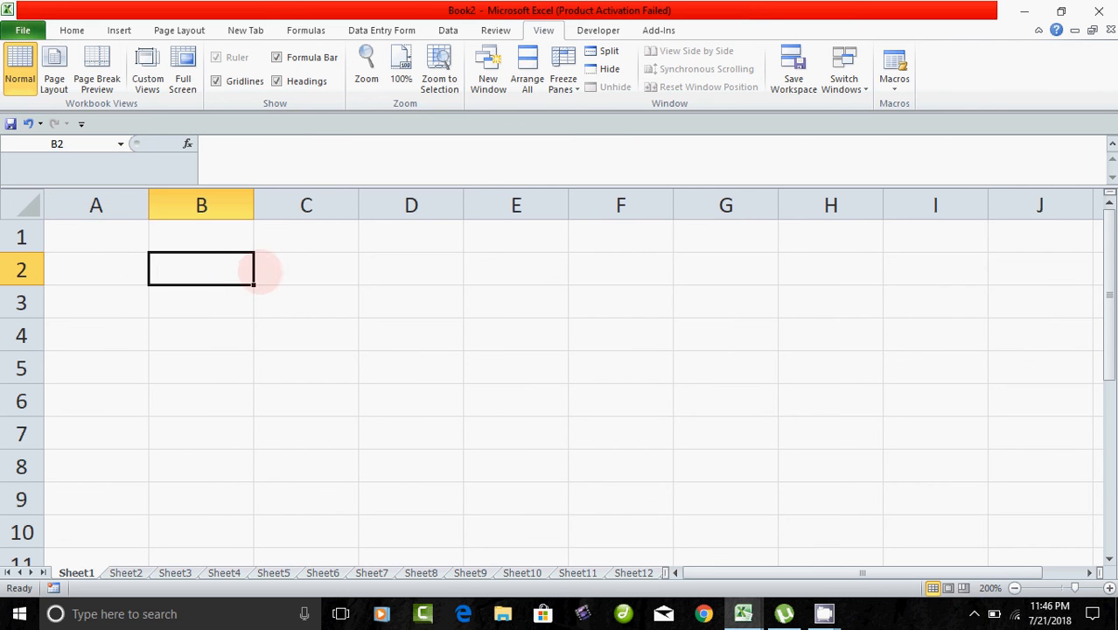
{"action": "left_click", "coordinate": [289, 269]}
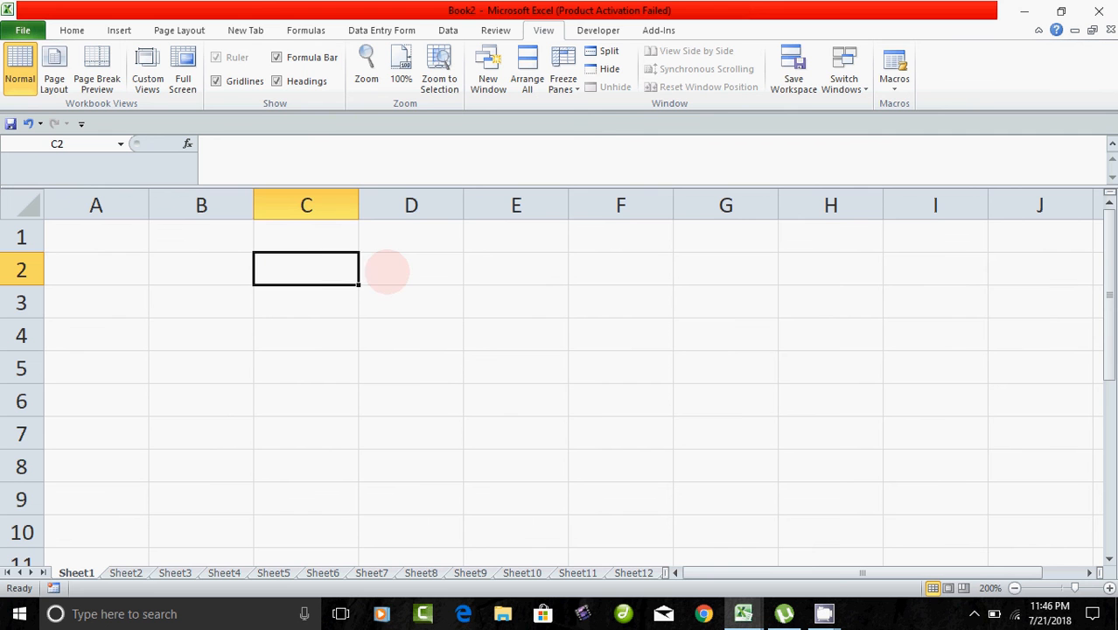
{"action": "left_click", "coordinate": [389, 272]}
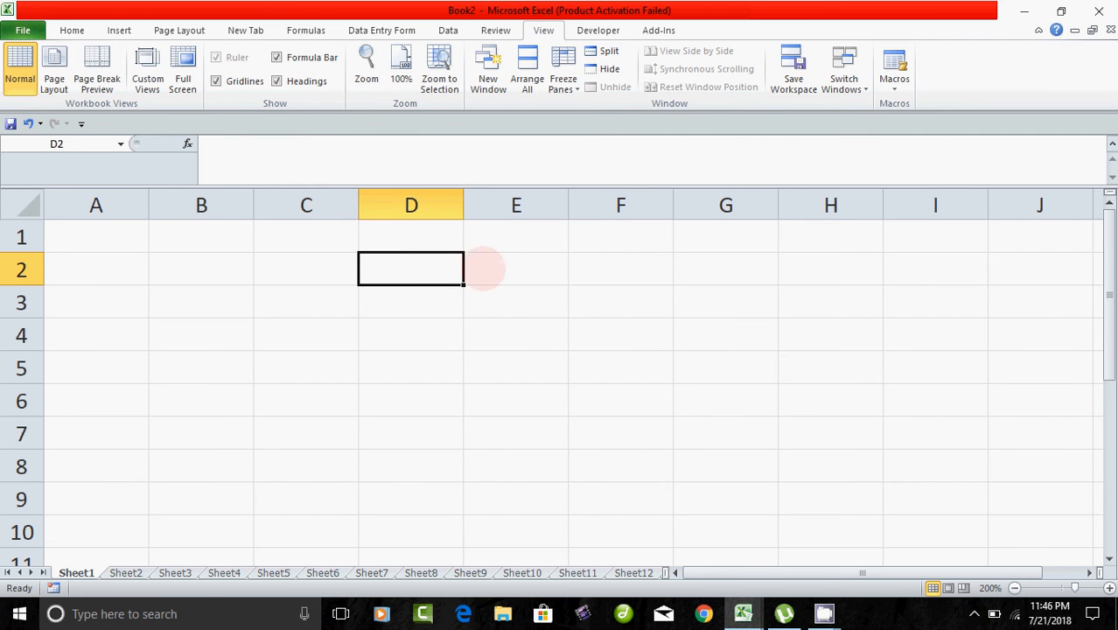
{"action": "left_click", "coordinate": [483, 269]}
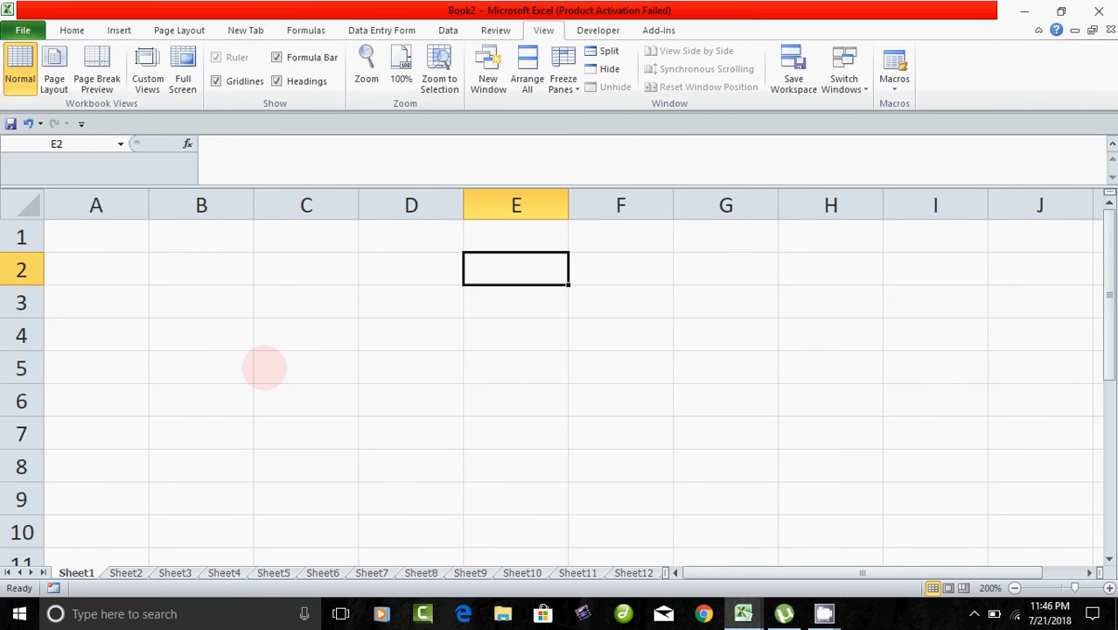
{"action": "left_click", "coordinate": [176, 362]}
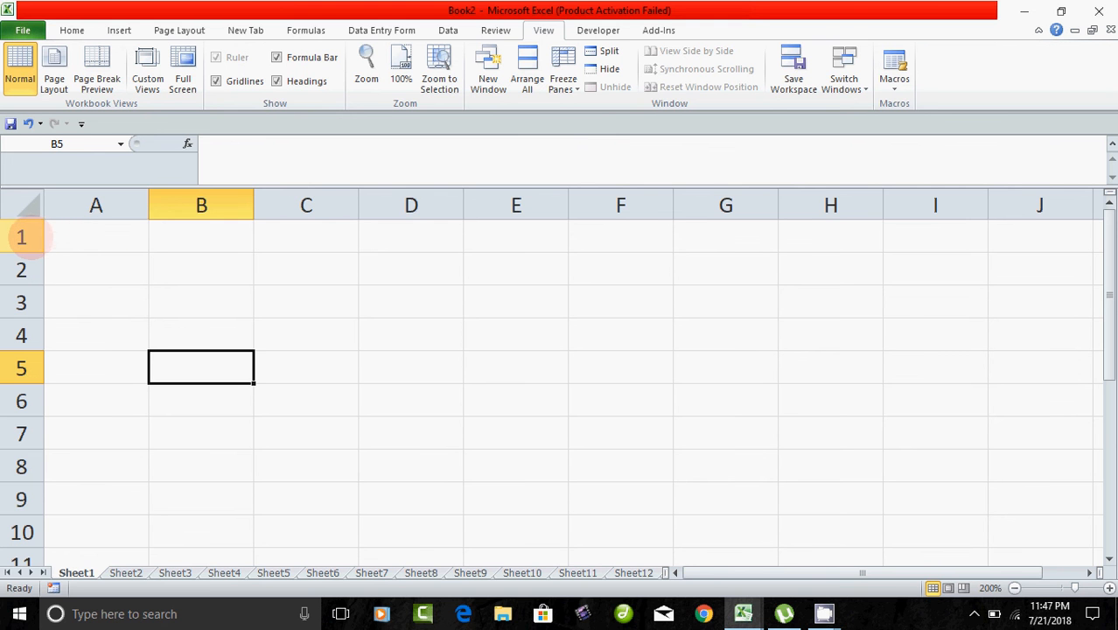
Select A1:I1 and apply Merge & Center from the Home tab
{"action": "left_click", "coordinate": [22, 237]}
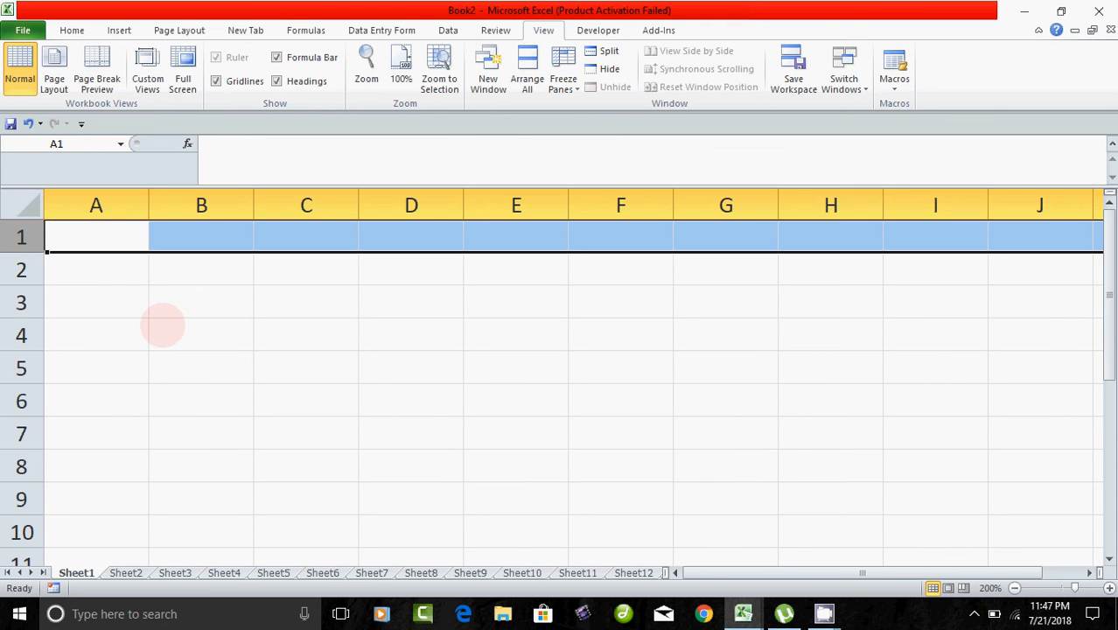
{"action": "left_click", "coordinate": [164, 327]}
{"action": "left_click_drag", "start_coordinate": [79, 242], "coordinate": [903, 233]}
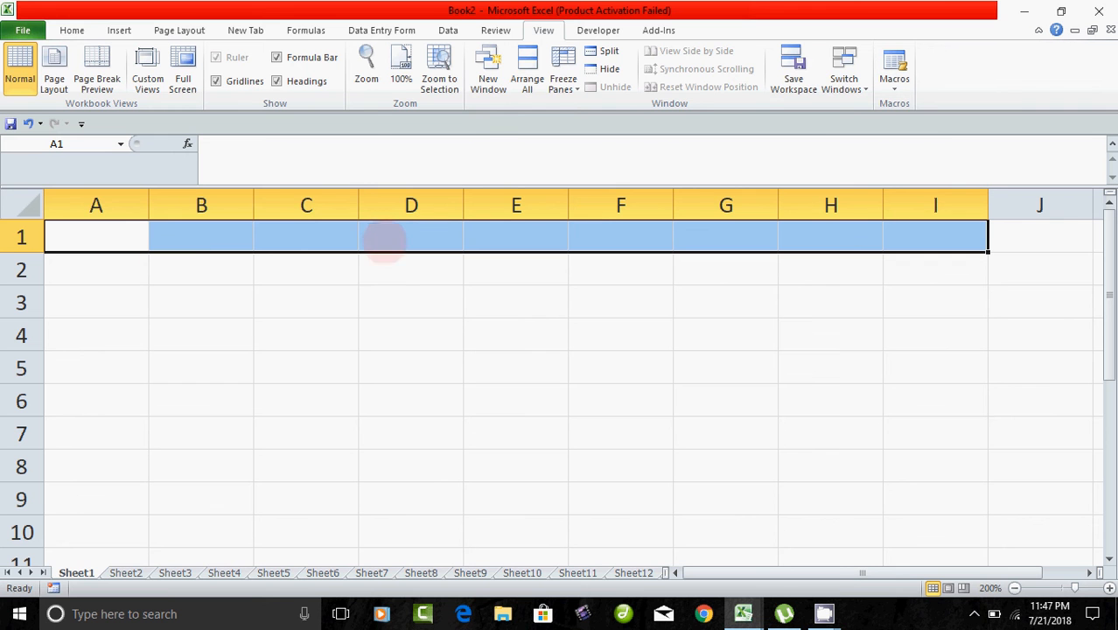
{"action": "left_click", "coordinate": [72, 30]}
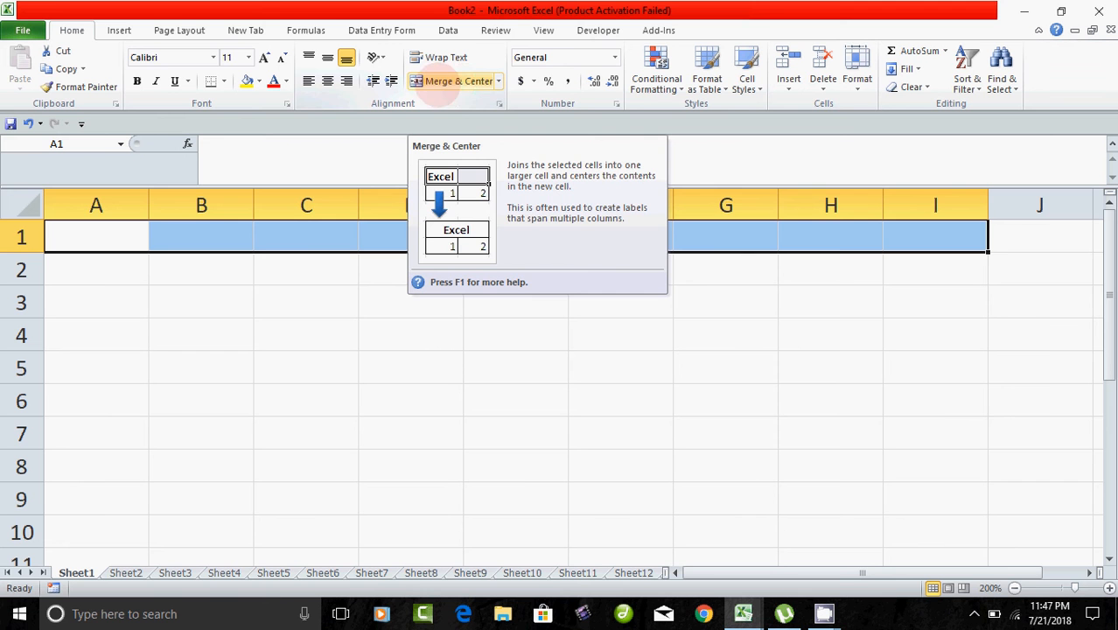
{"action": "left_click", "coordinate": [454, 82]}
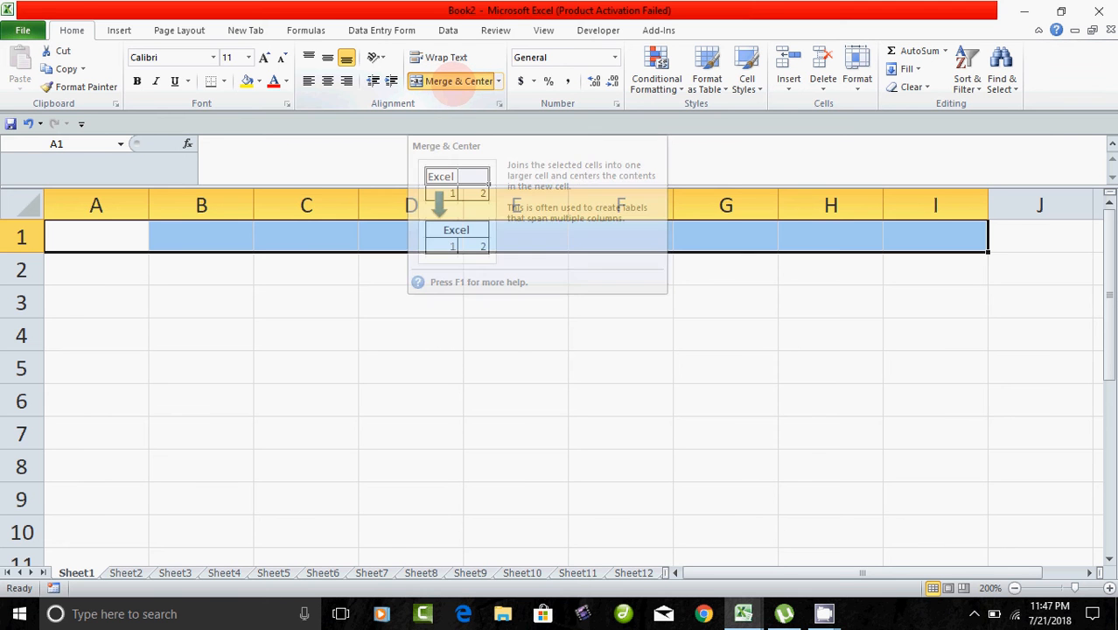
{"action": "left_click", "coordinate": [473, 368]}
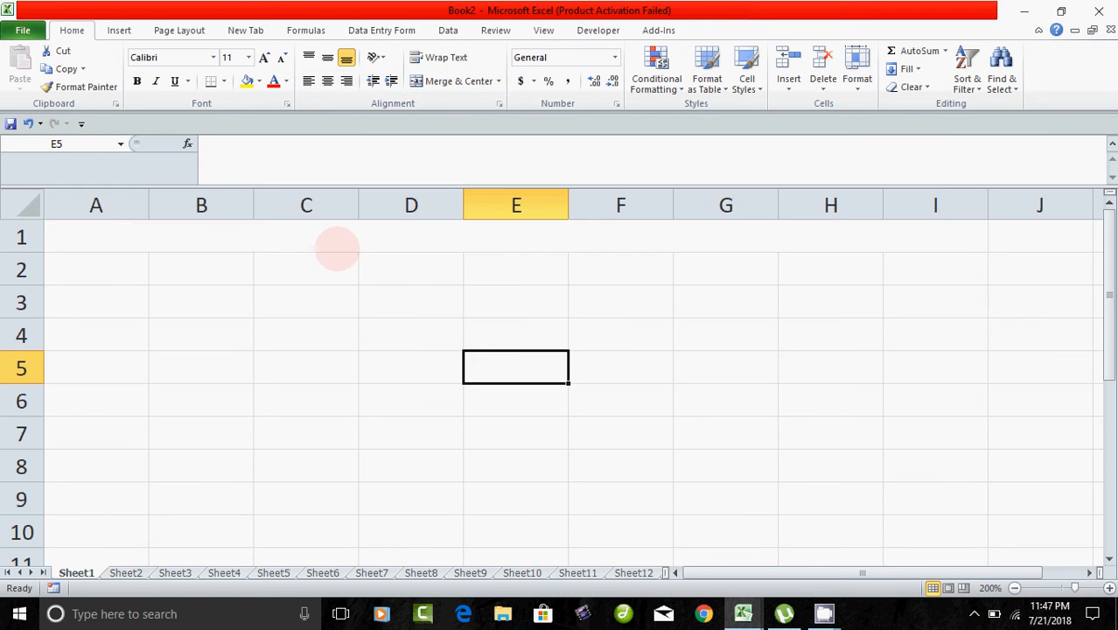
Check the merged title cell and the row 2 cells A2 to D2
{"action": "left_click", "coordinate": [335, 240]}
{"action": "left_click", "coordinate": [70, 265]}
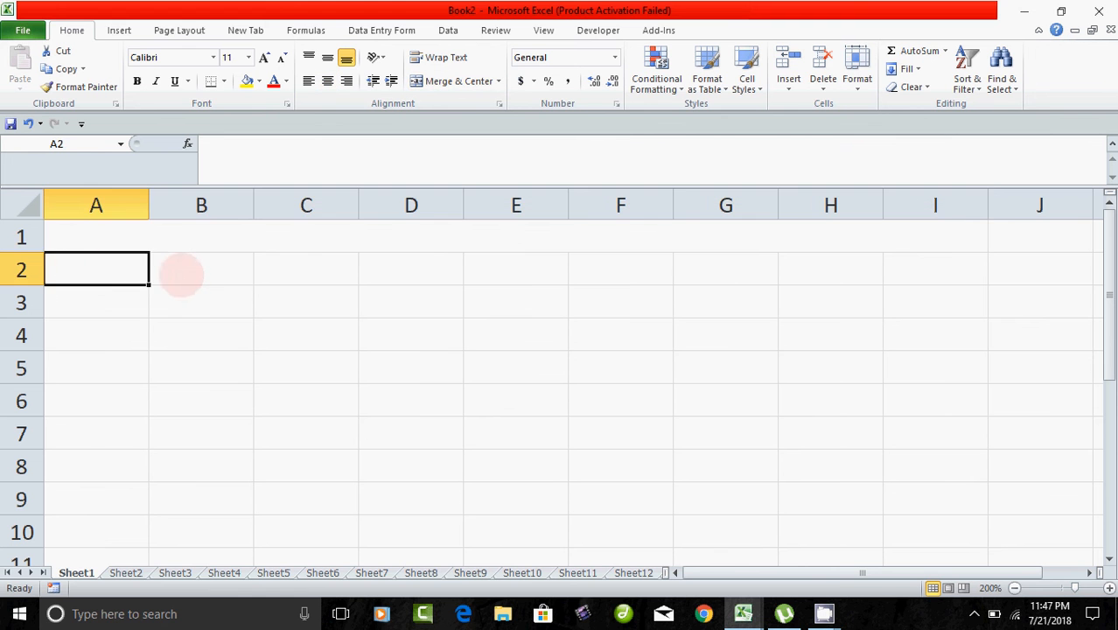
{"action": "left_click", "coordinate": [181, 274]}
{"action": "left_click", "coordinate": [287, 267]}
{"action": "left_click", "coordinate": [387, 267]}
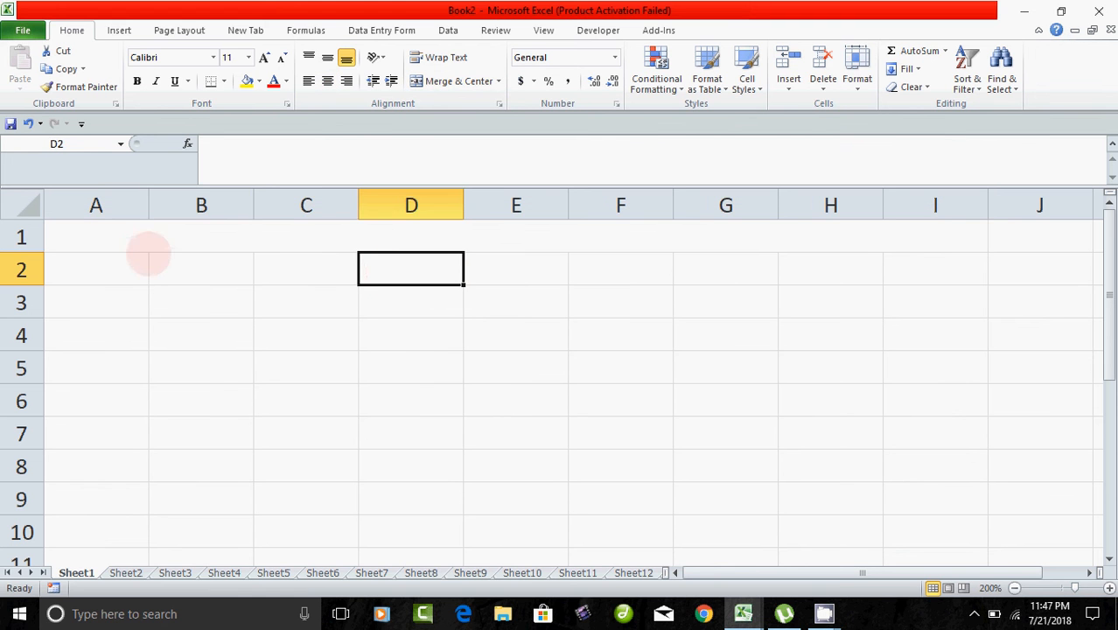
{"action": "left_click", "coordinate": [105, 240]}
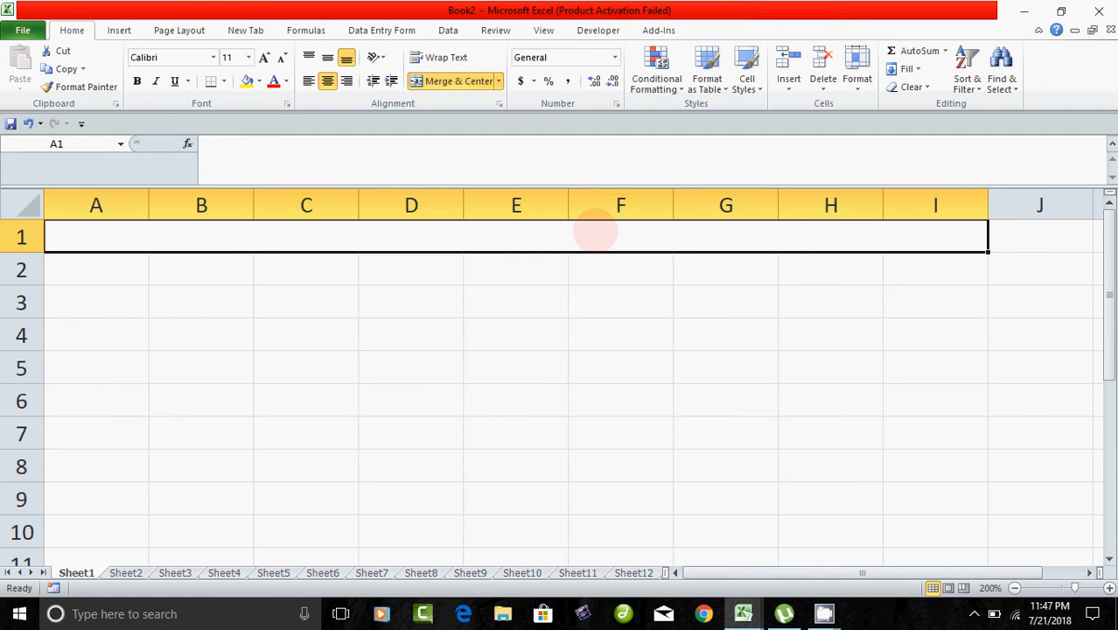
Enter the title 'Best Matriculation School,Sirkali' in the merged row 1 cell
{"action": "type", "text": "Best"}
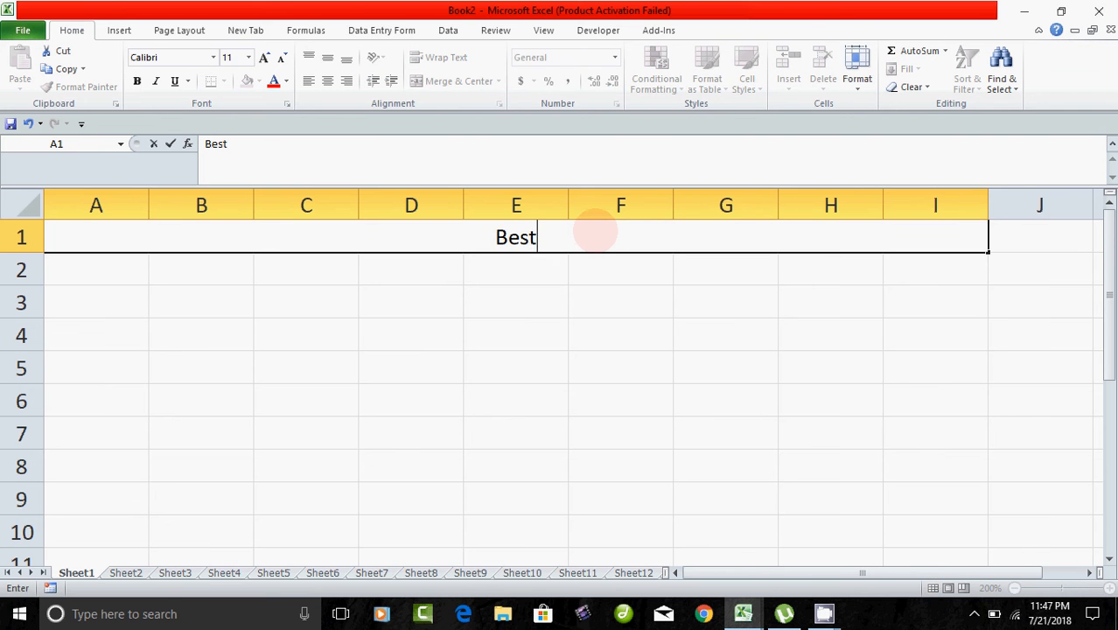
{"action": "type", "text": " Ma"}
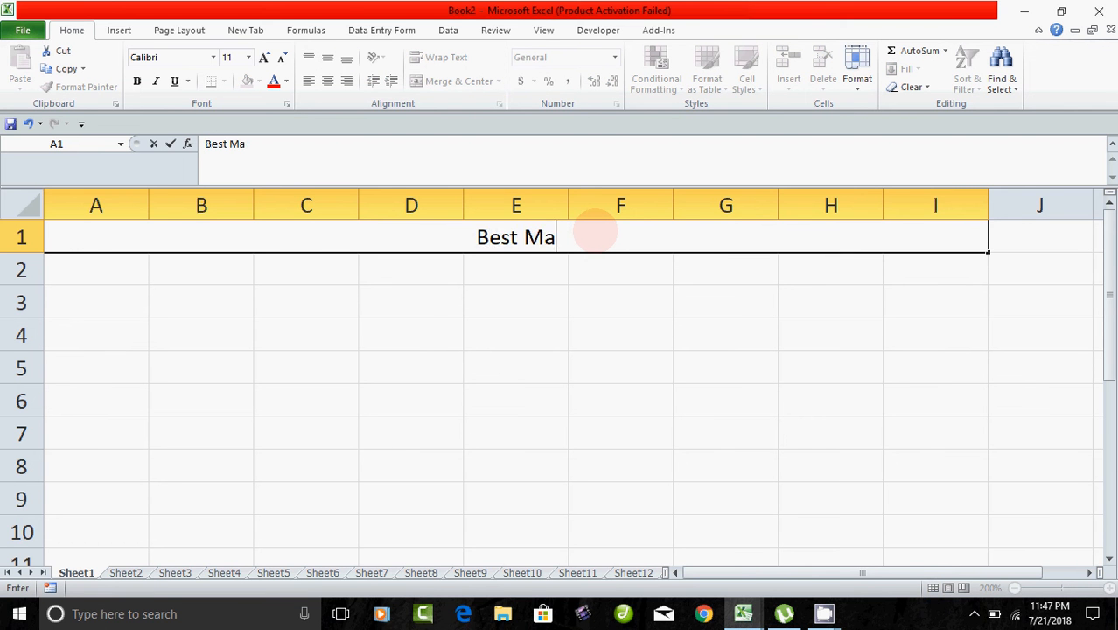
{"action": "type", "text": "tri"}
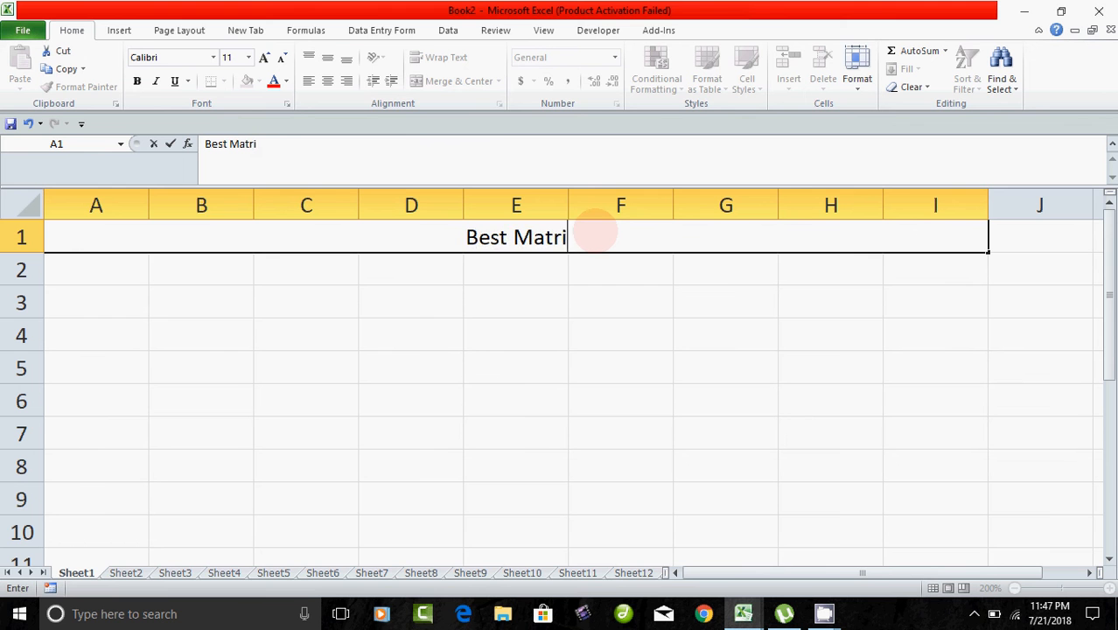
{"action": "type", "text": "culation "}
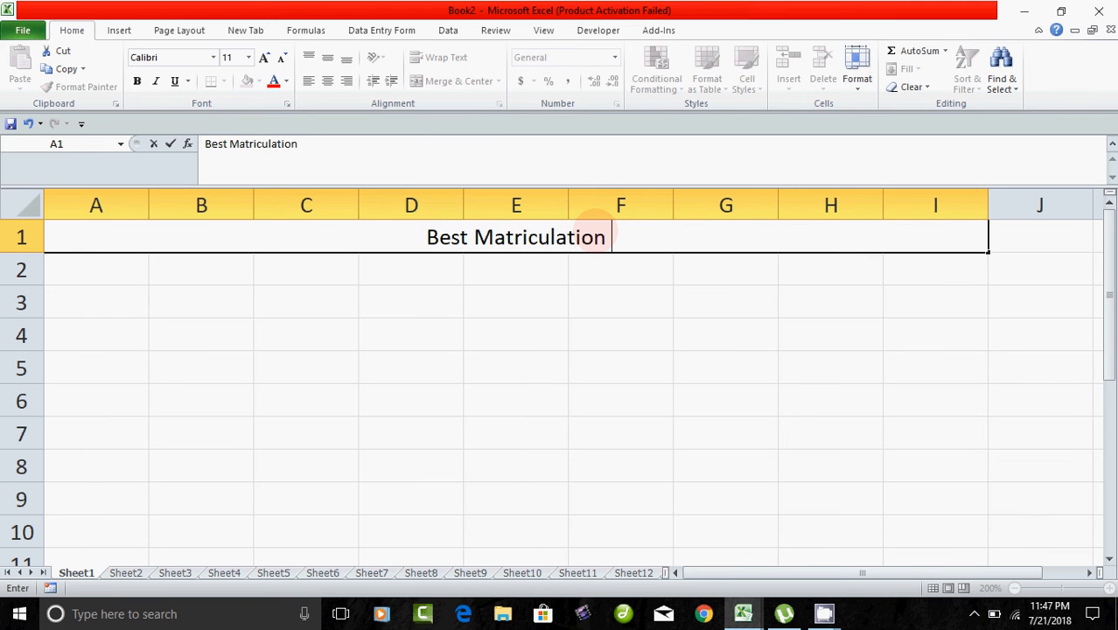
{"action": "type", "text": "Scho"}
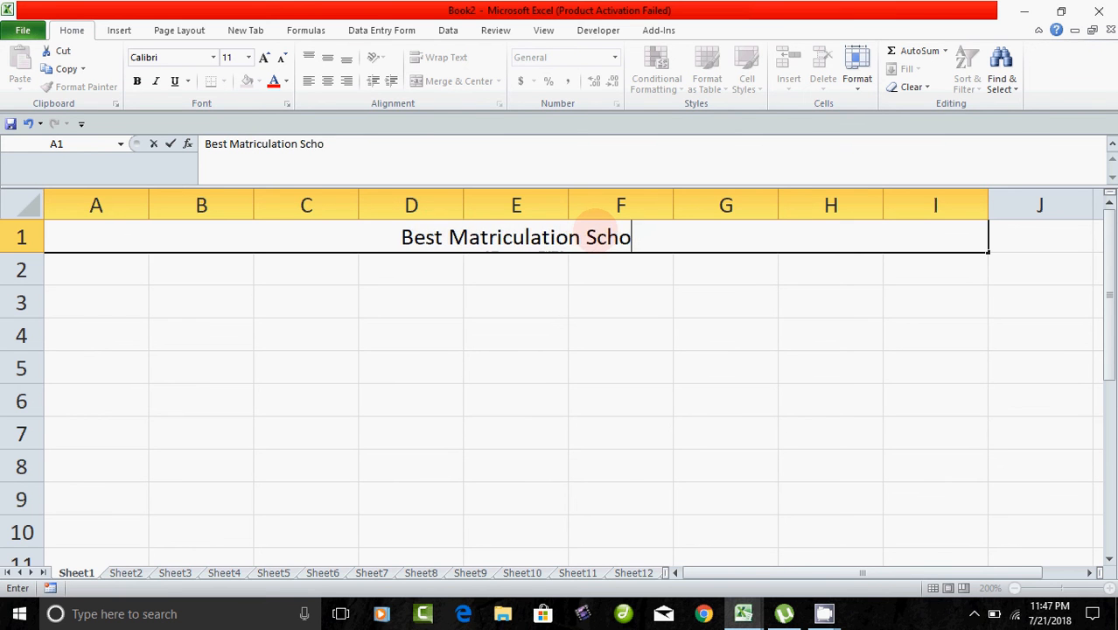
{"action": "type", "text": "ol,S"}
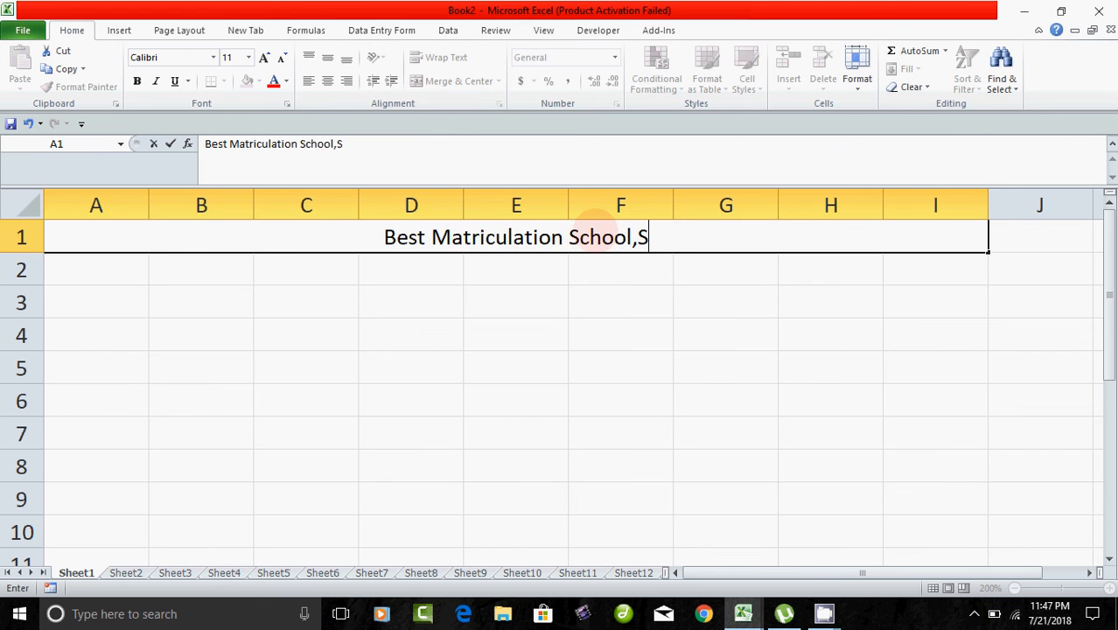
{"action": "type", "text": "irkali"}
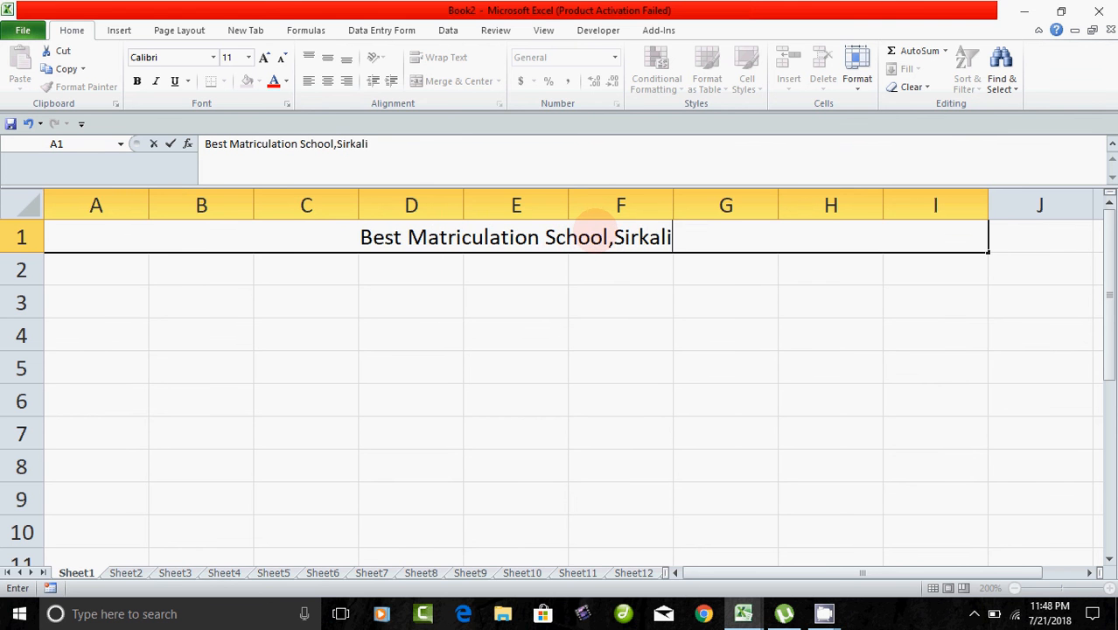
{"action": "key", "text": "Return"}
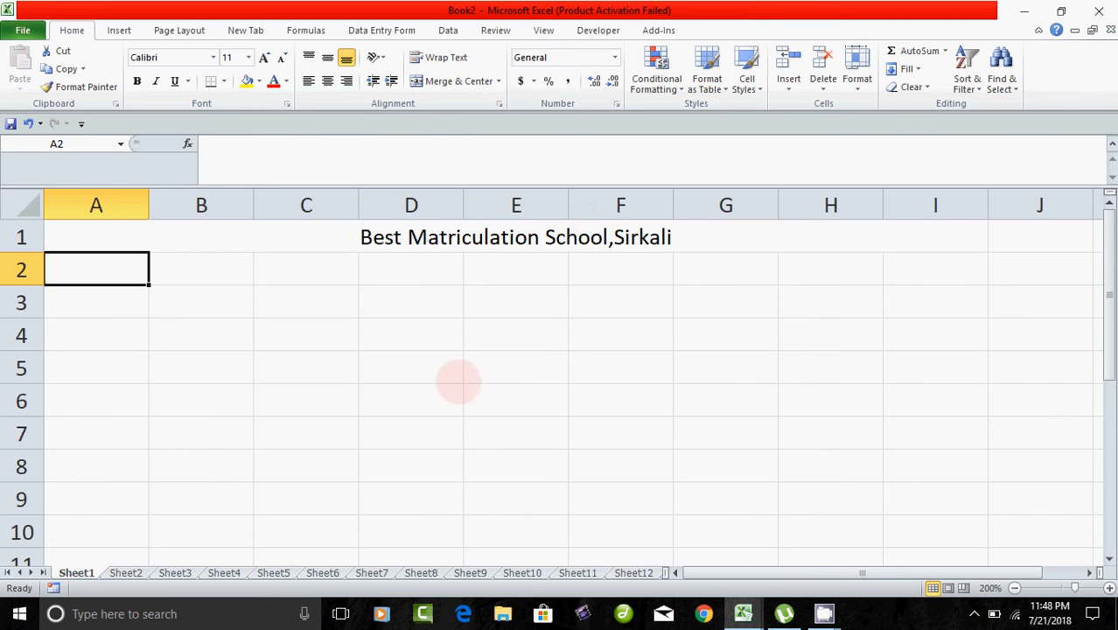
{"action": "left_click", "coordinate": [479, 238]}
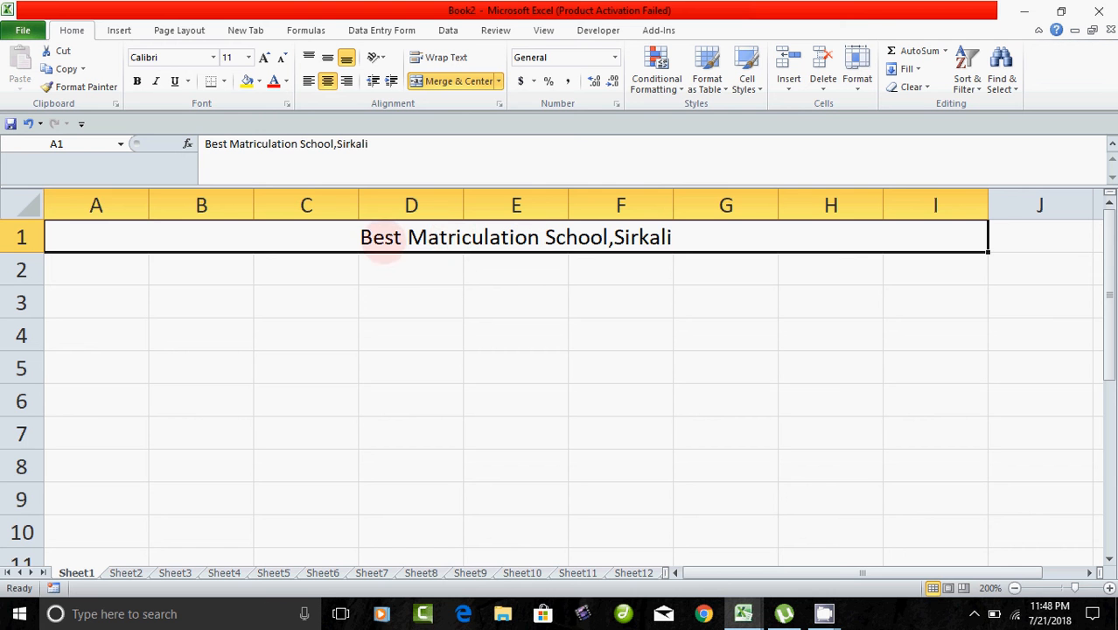
{"action": "left_click", "coordinate": [386, 270]}
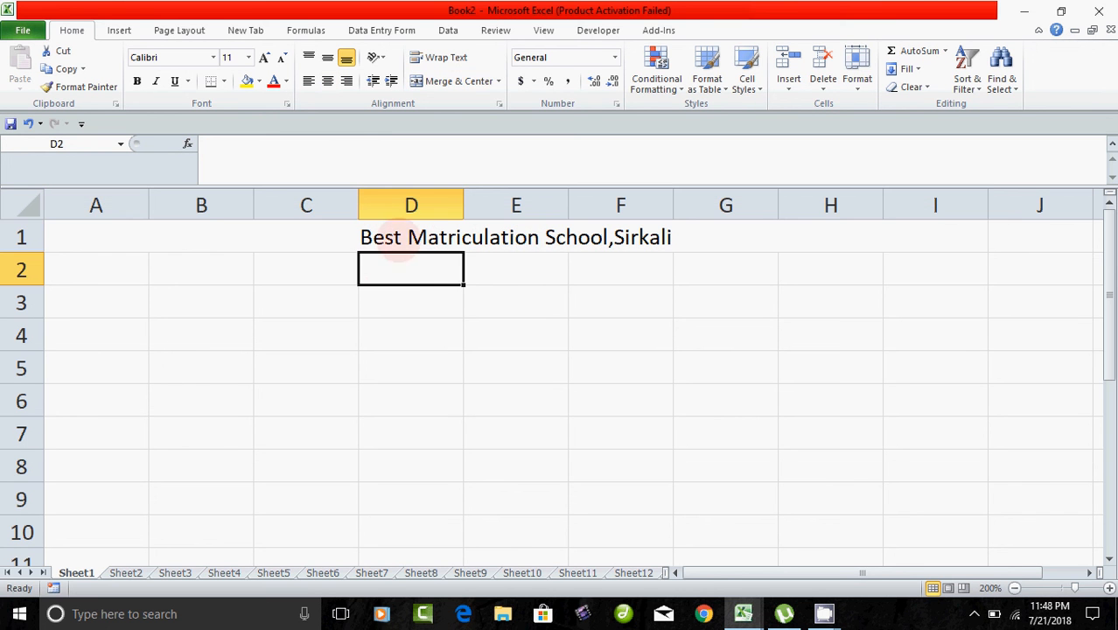
{"action": "left_click", "coordinate": [373, 242]}
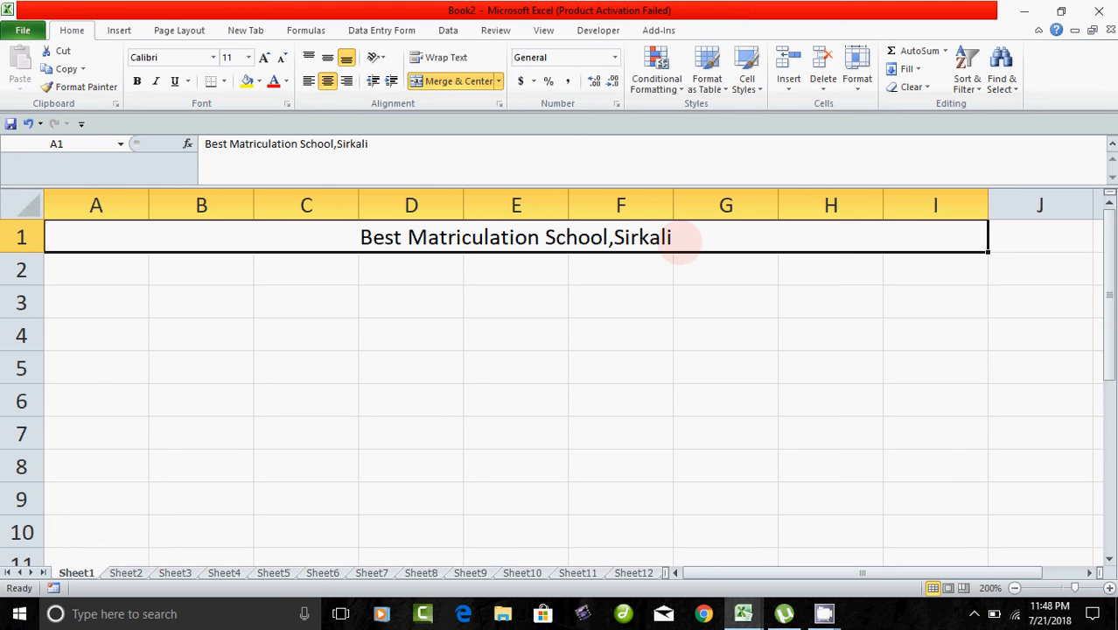
Merge cells A2 through I2 into one centred cell
{"action": "key", "text": "ctrl+z"}
{"action": "left_click", "coordinate": [577, 270]}
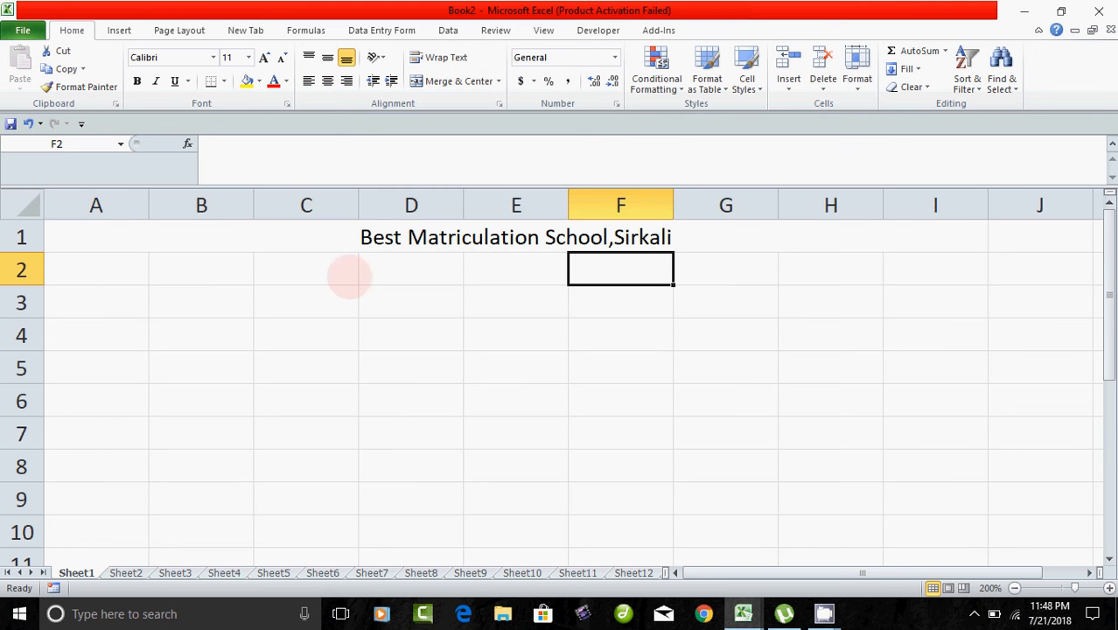
{"action": "left_click_drag", "start_coordinate": [111, 266], "coordinate": [911, 278]}
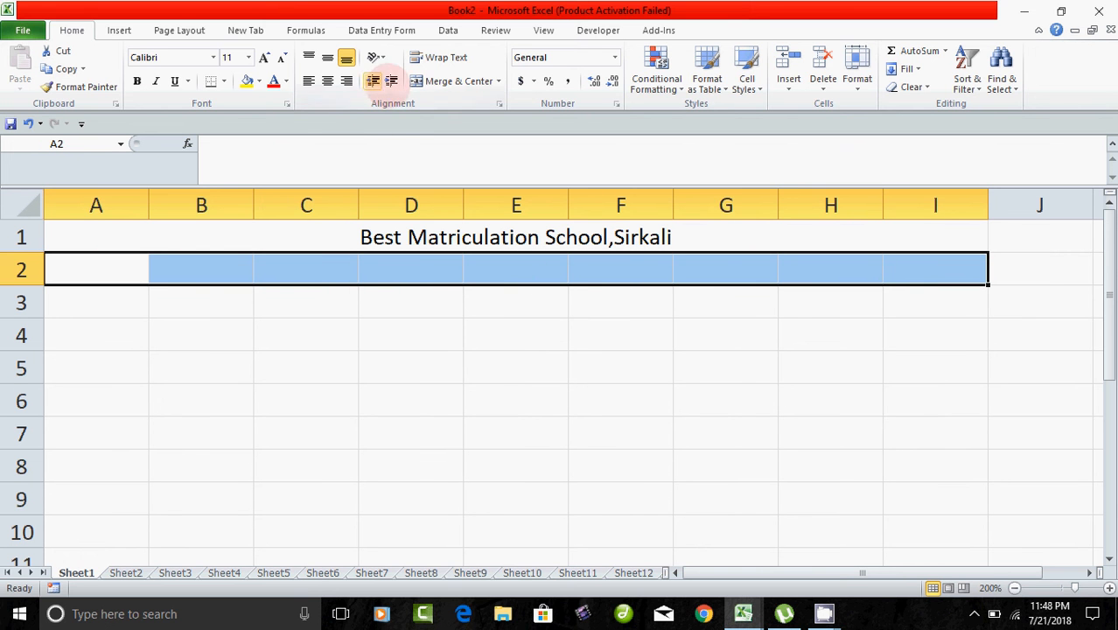
{"action": "left_click", "coordinate": [444, 87]}
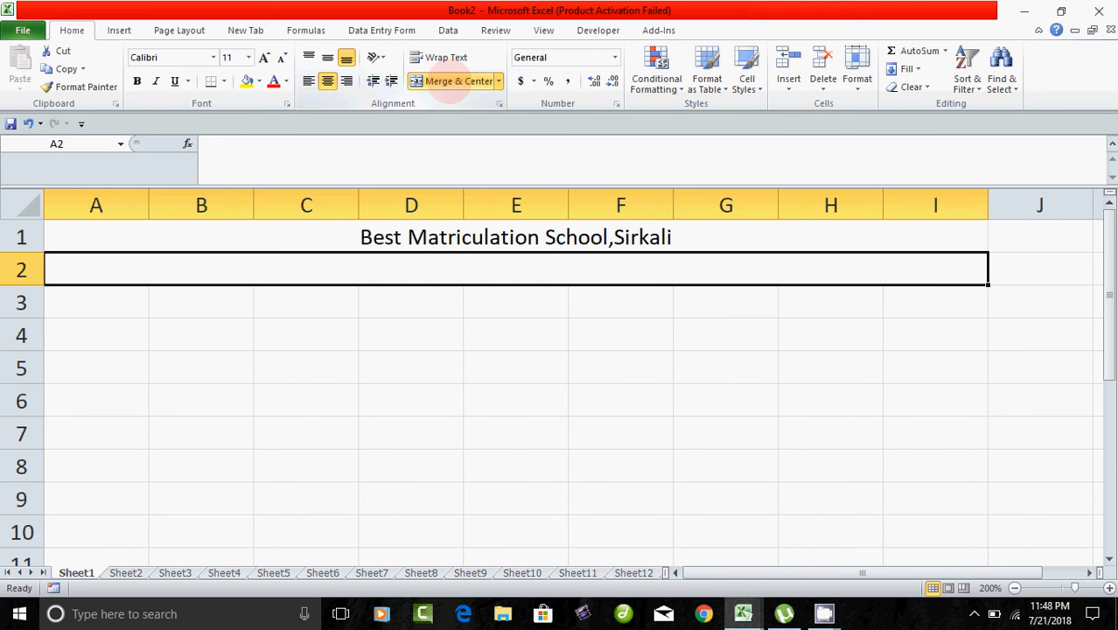
Enter '10th Std' in row 2, restoring the overwritten school title along the way
{"action": "type", "text": "10th"}
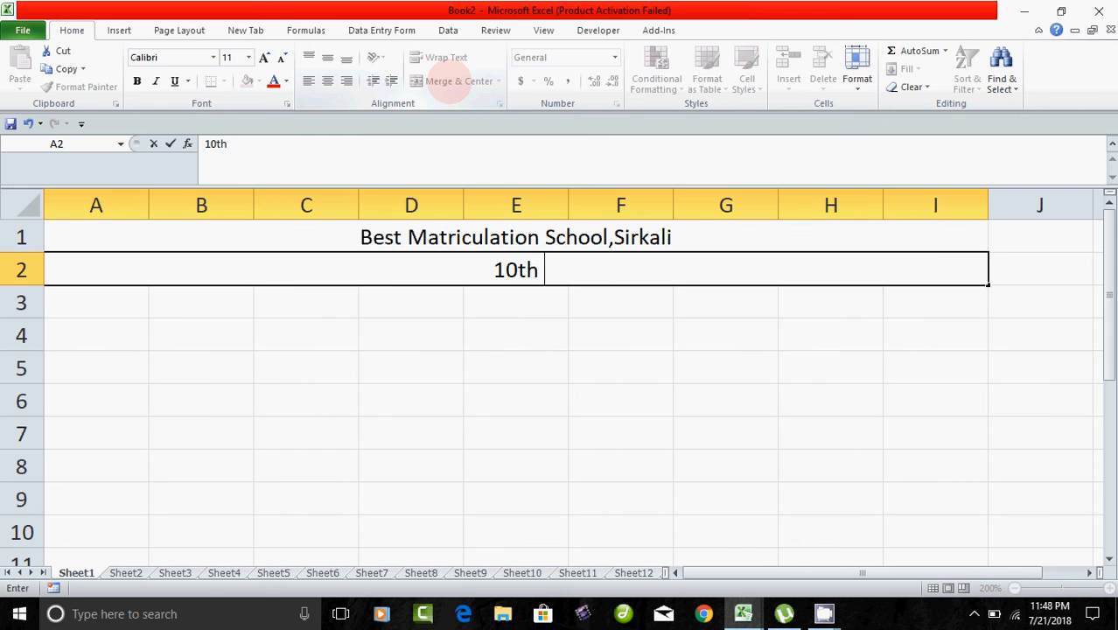
{"action": "key", "text": "Up"}
{"action": "type", "text": "S"}
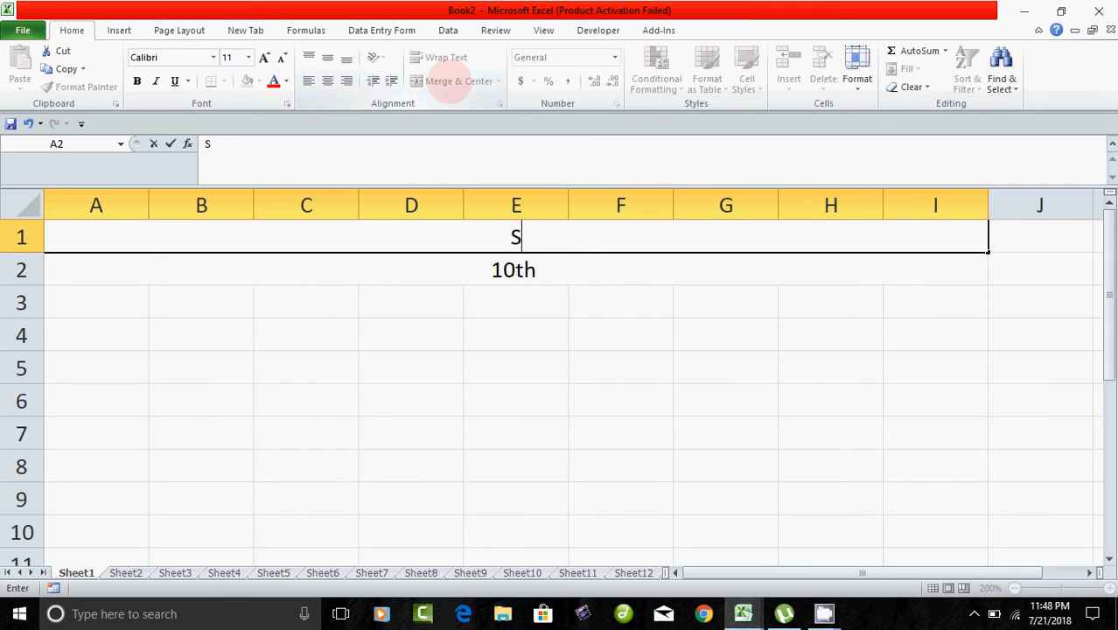
{"action": "key", "text": "BackSpace"}
{"action": "type", "text": "Best Matriculation School,Sirkali"}
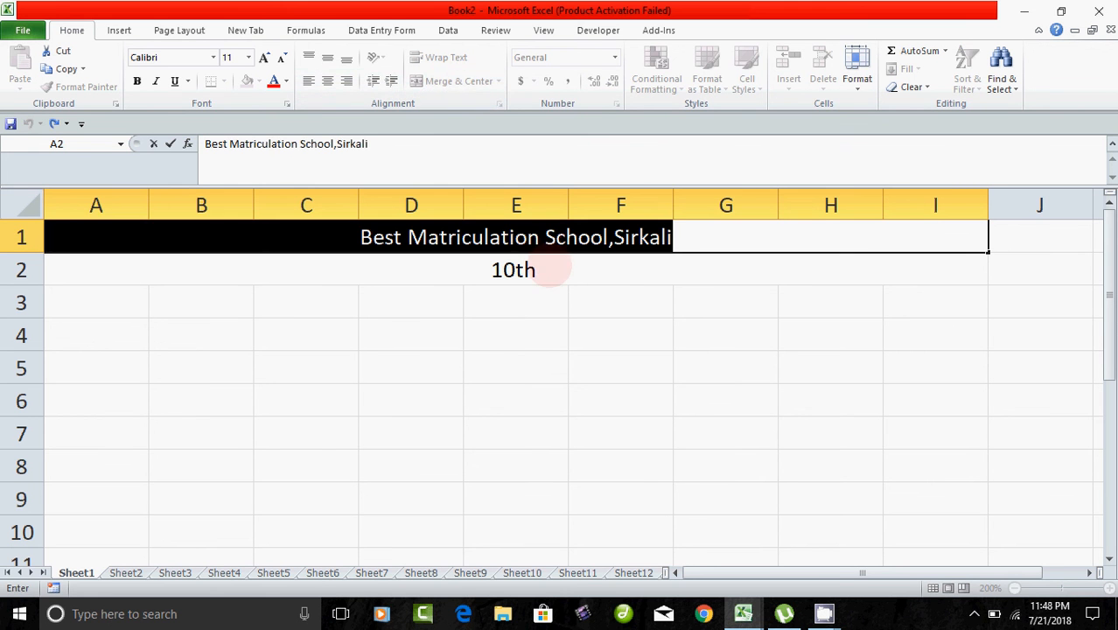
{"action": "key", "text": "Return"}
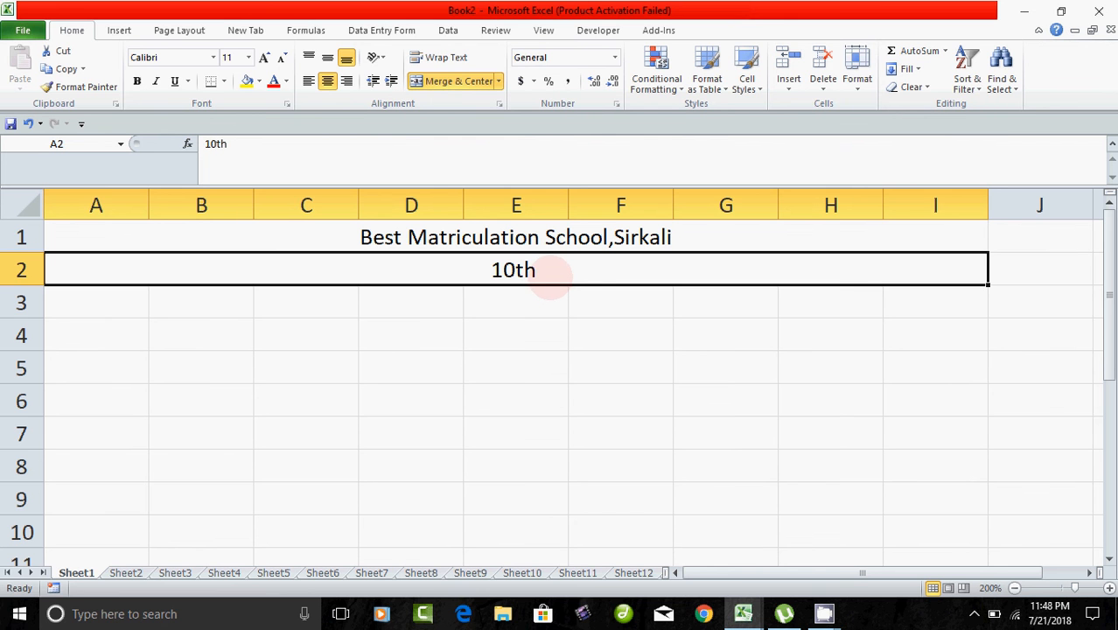
{"action": "key", "text": "BackSpace"}
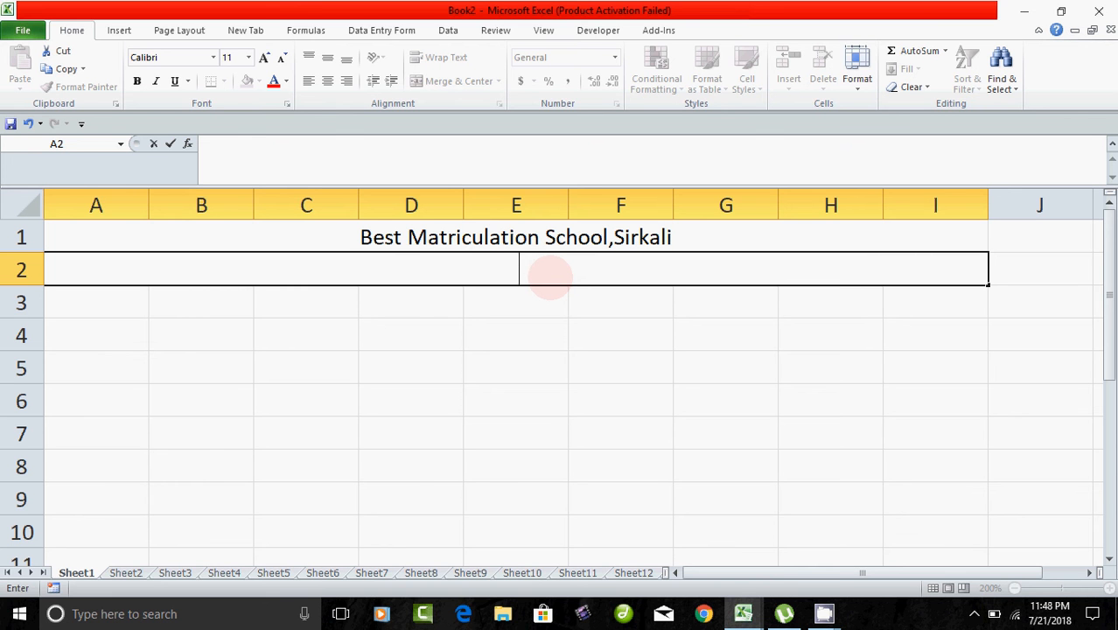
{"action": "type", "text": "10th"}
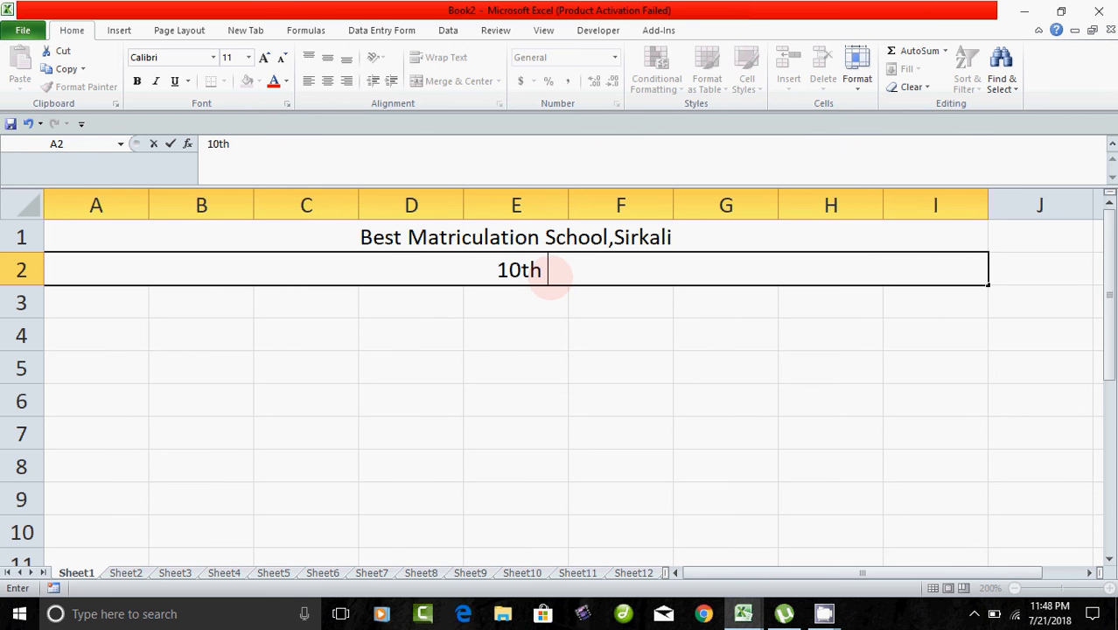
{"action": "type", "text": " St"}
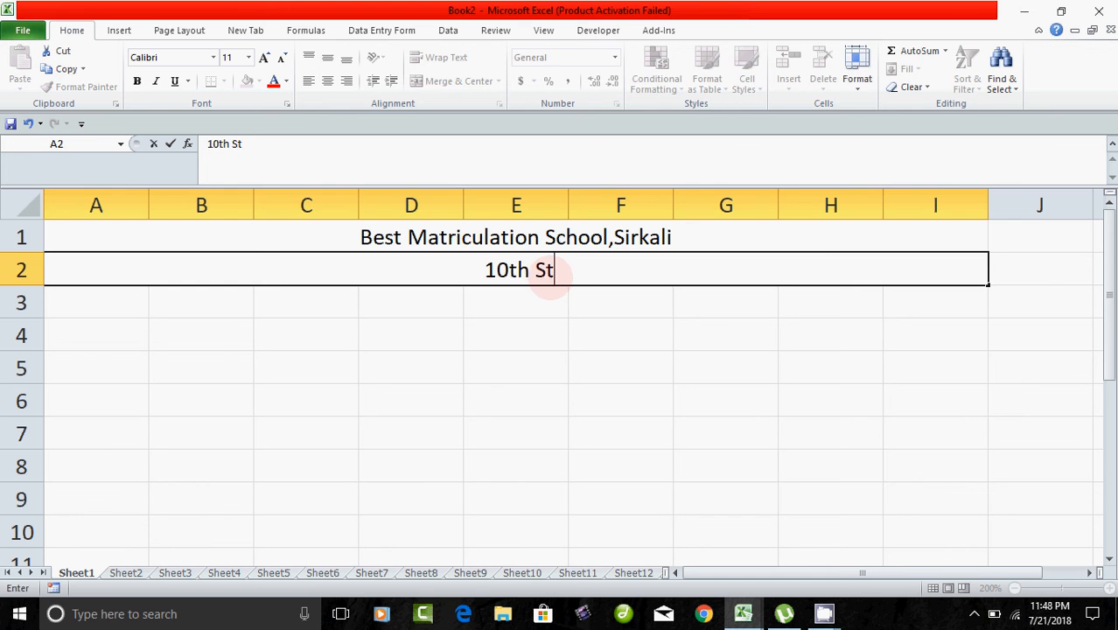
{"action": "type", "text": "d"}
{"action": "key", "text": "Return"}
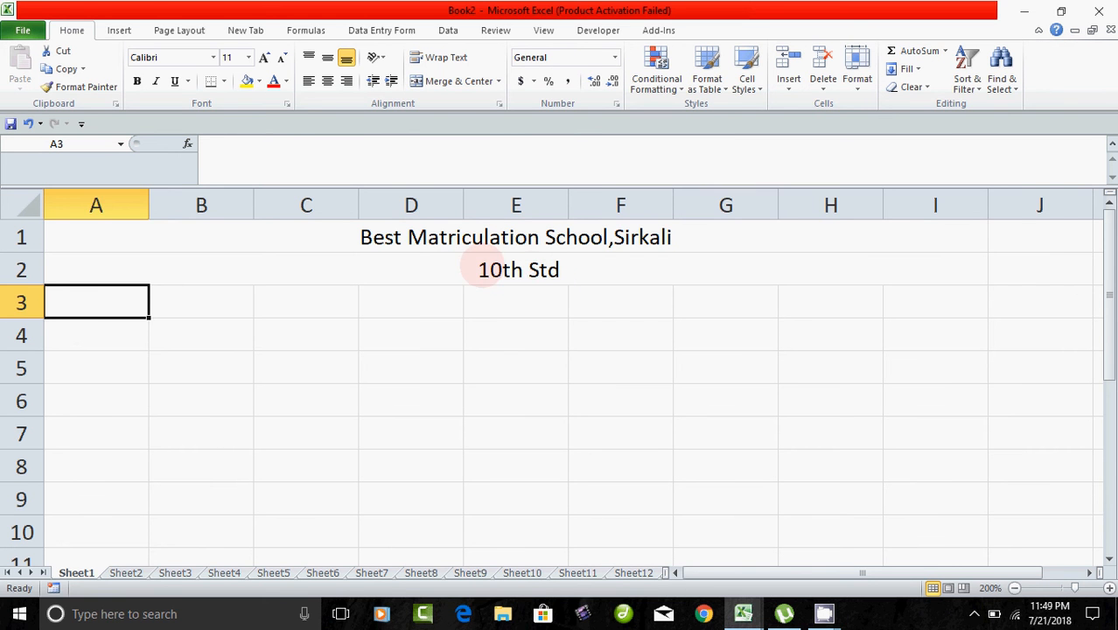
Enlarge the school title to font size 16
{"action": "left_click", "coordinate": [535, 271]}
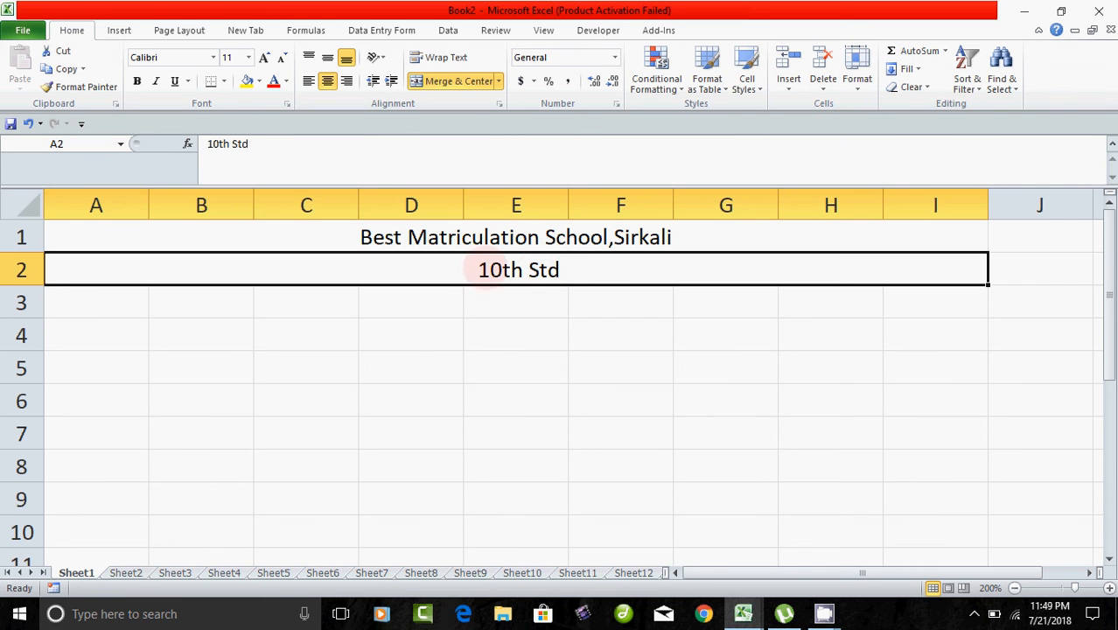
{"action": "left_click", "coordinate": [495, 237]}
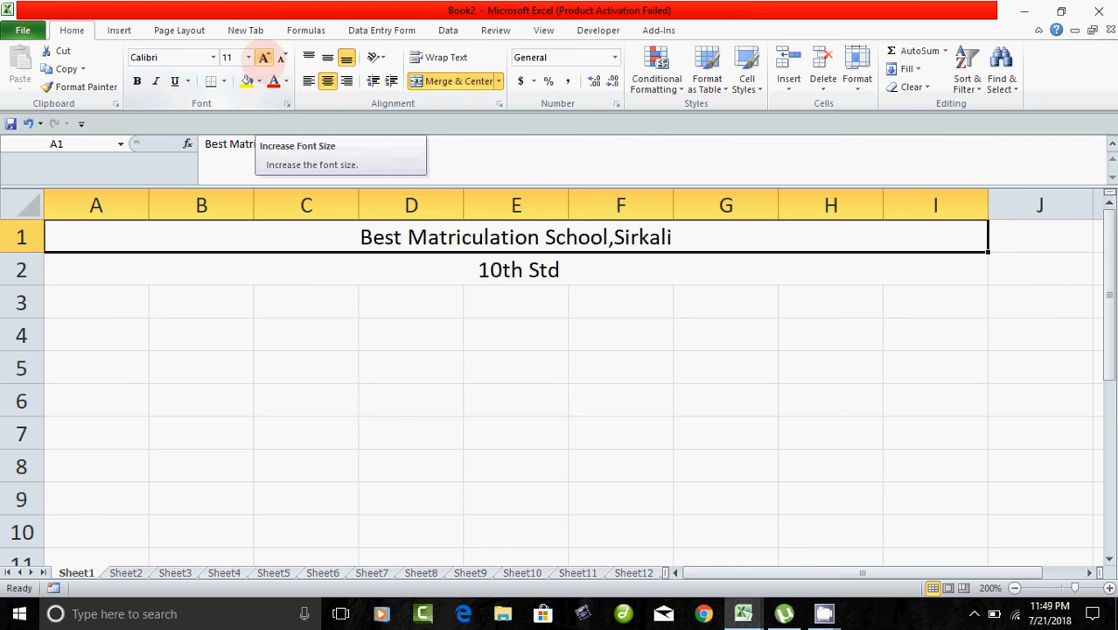
{"action": "left_click", "coordinate": [264, 57]}
{"action": "left_click", "coordinate": [264, 58]}
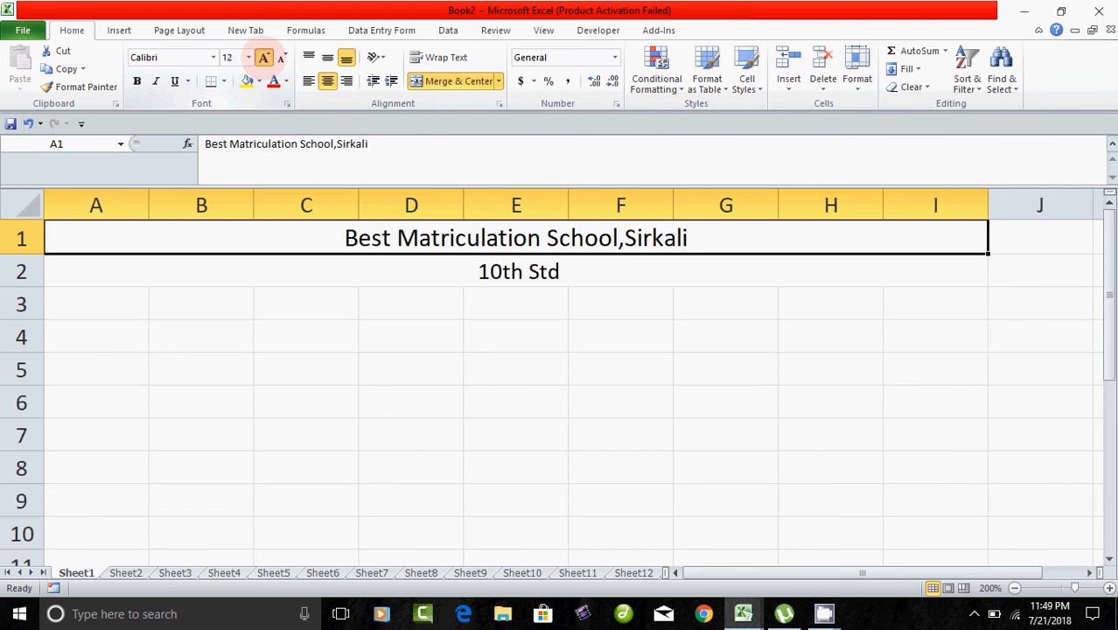
{"action": "left_click", "coordinate": [264, 57]}
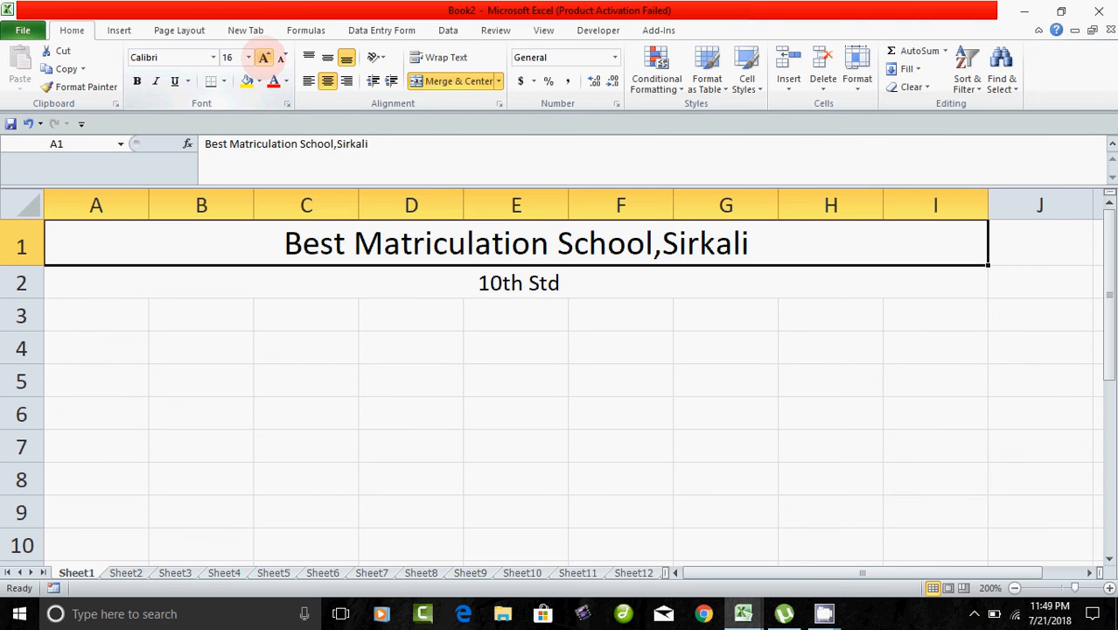
Enlarge the 10th Std line to size 14 and check both font sizes
{"action": "left_click", "coordinate": [475, 289]}
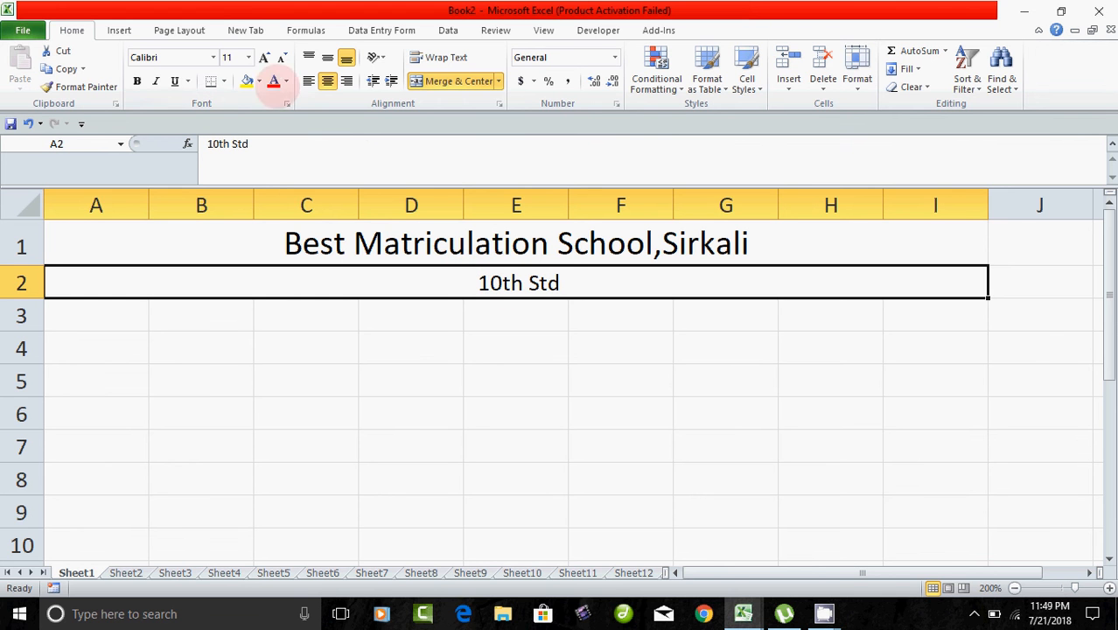
{"action": "left_click", "coordinate": [264, 57]}
{"action": "left_click", "coordinate": [264, 57]}
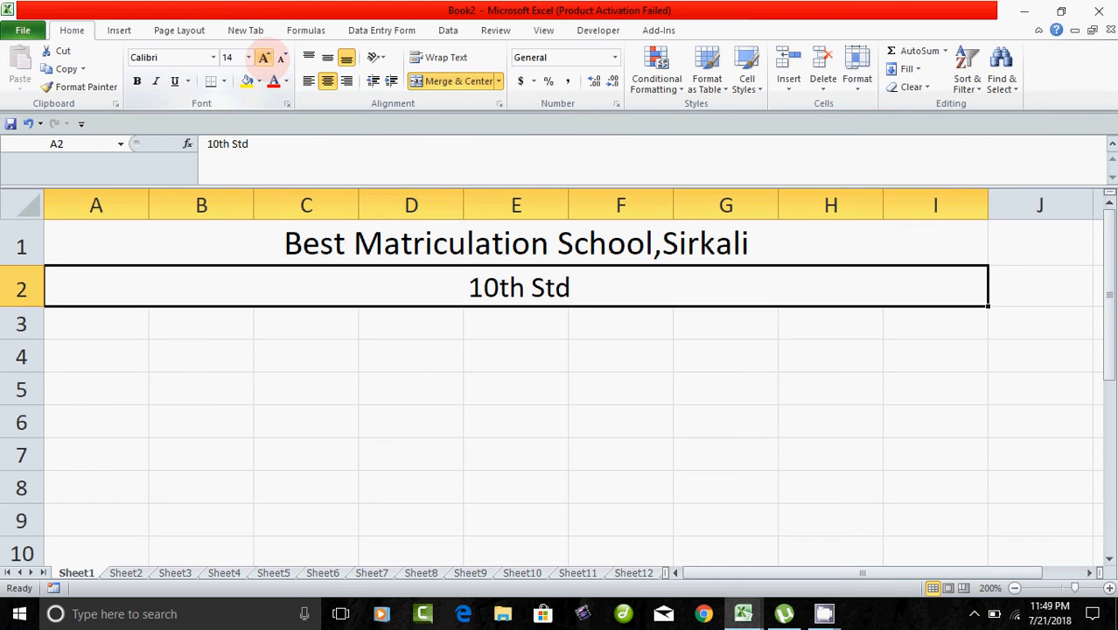
{"action": "left_click", "coordinate": [302, 382]}
{"action": "left_click", "coordinate": [398, 241]}
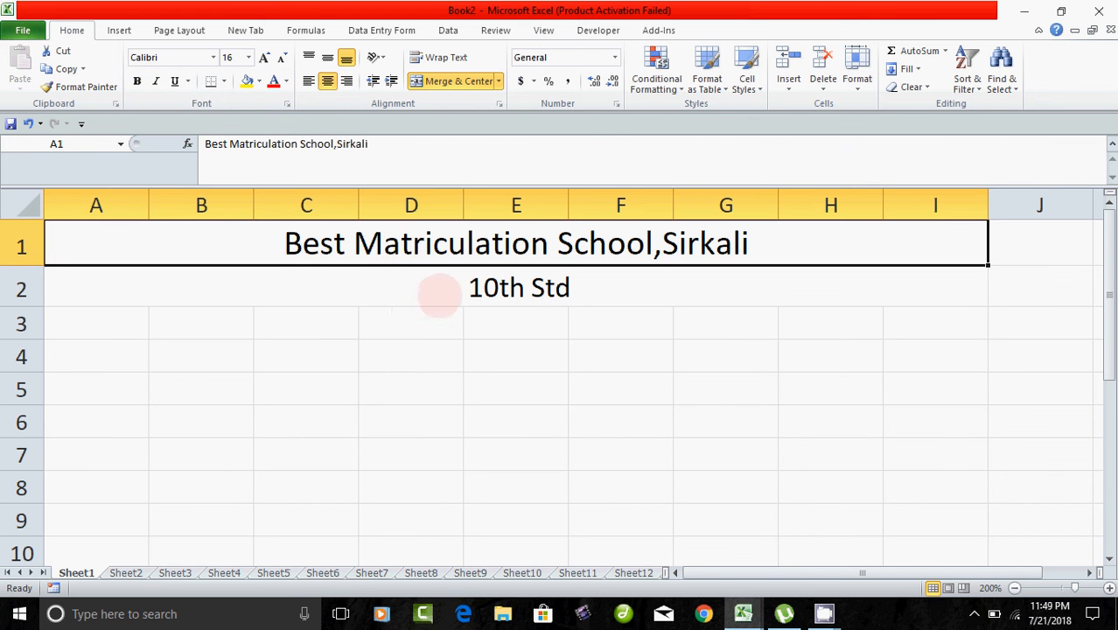
{"action": "left_click", "coordinate": [437, 293]}
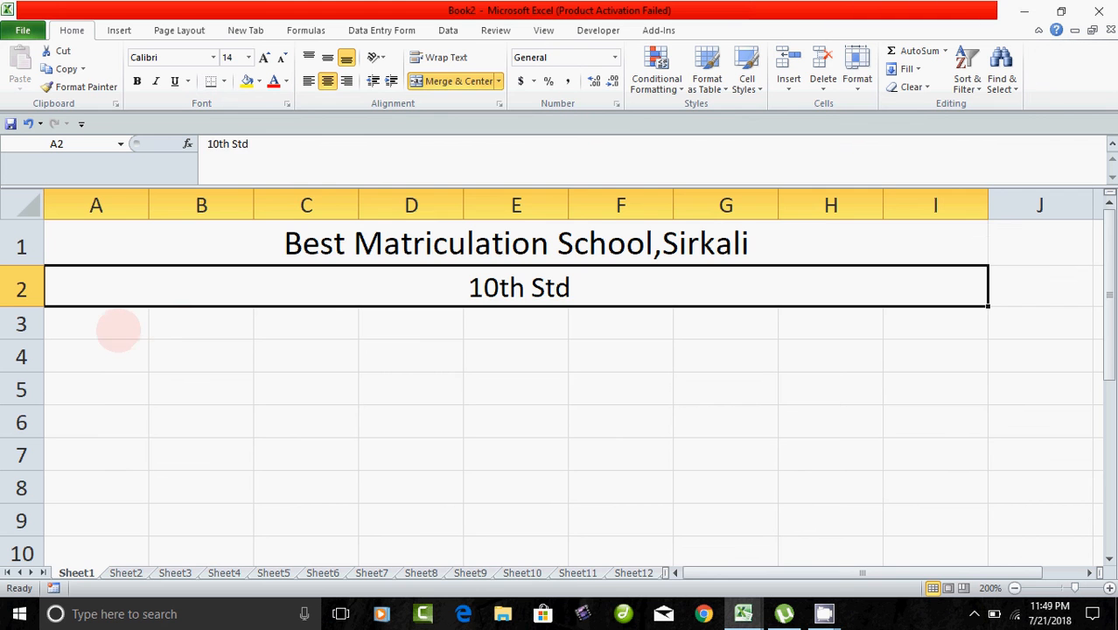
{"action": "left_click", "coordinate": [117, 325]}
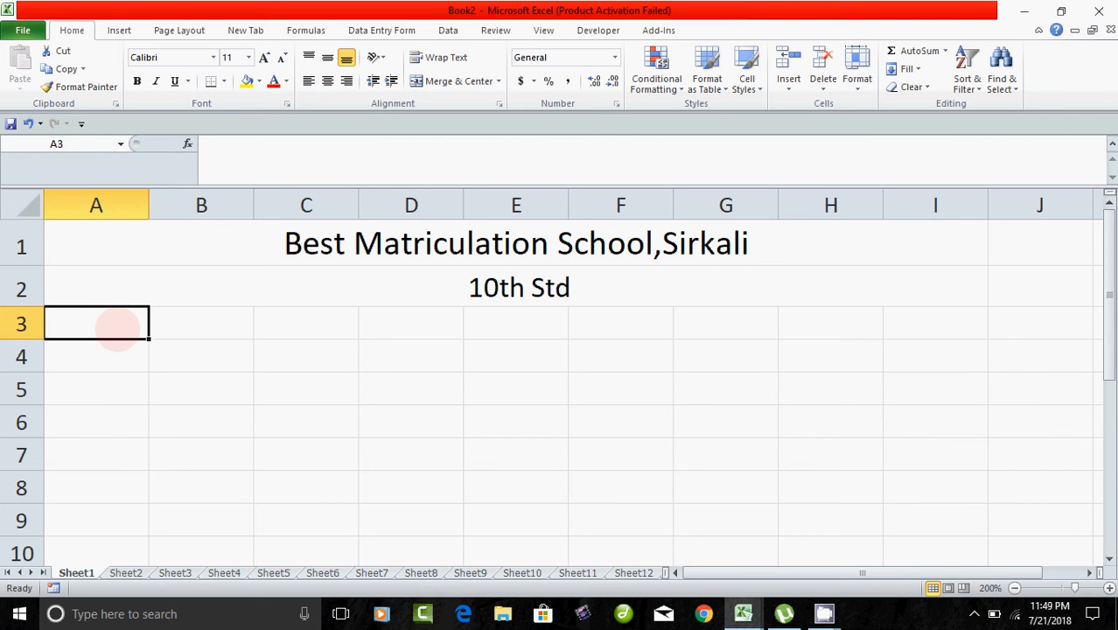
Enter headers S.No and S-Name in A3 and B3, fixing typos
{"action": "type", "text": "S."}
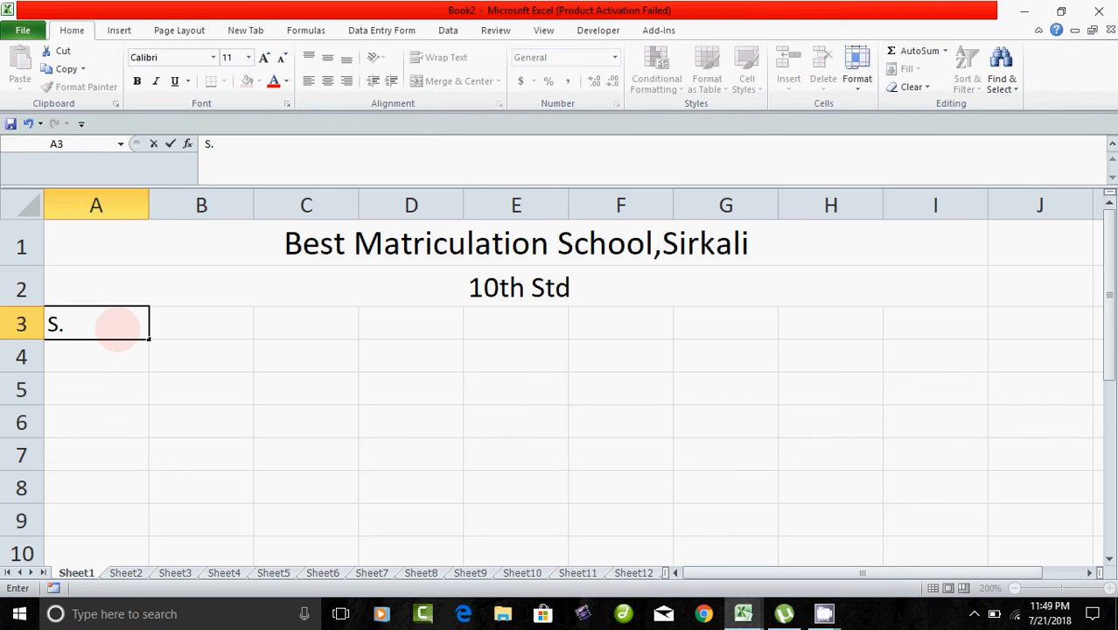
{"action": "type", "text": "M"}
{"action": "key", "text": "BackSpace"}
{"action": "type", "text": "No"}
{"action": "key", "text": "Tab"}
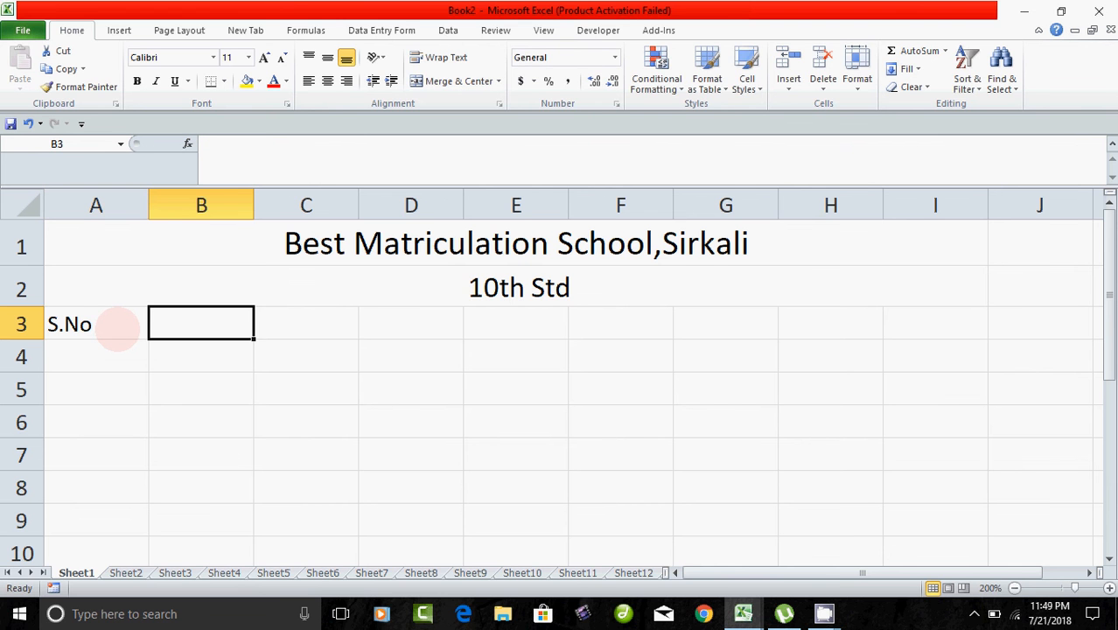
{"action": "type", "text": "Name"}
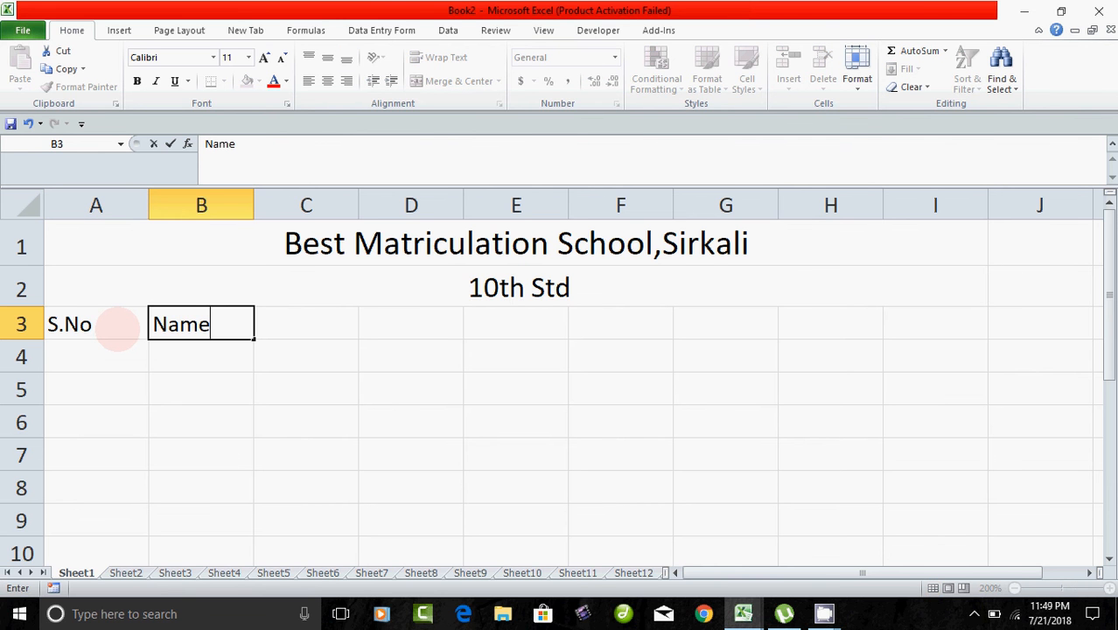
{"action": "key", "text": "BackSpace"}
{"action": "key", "text": "BackSpace"}
{"action": "key", "text": "BackSpace"}
{"action": "key", "text": "BackSpace"}
{"action": "type", "text": "S="}
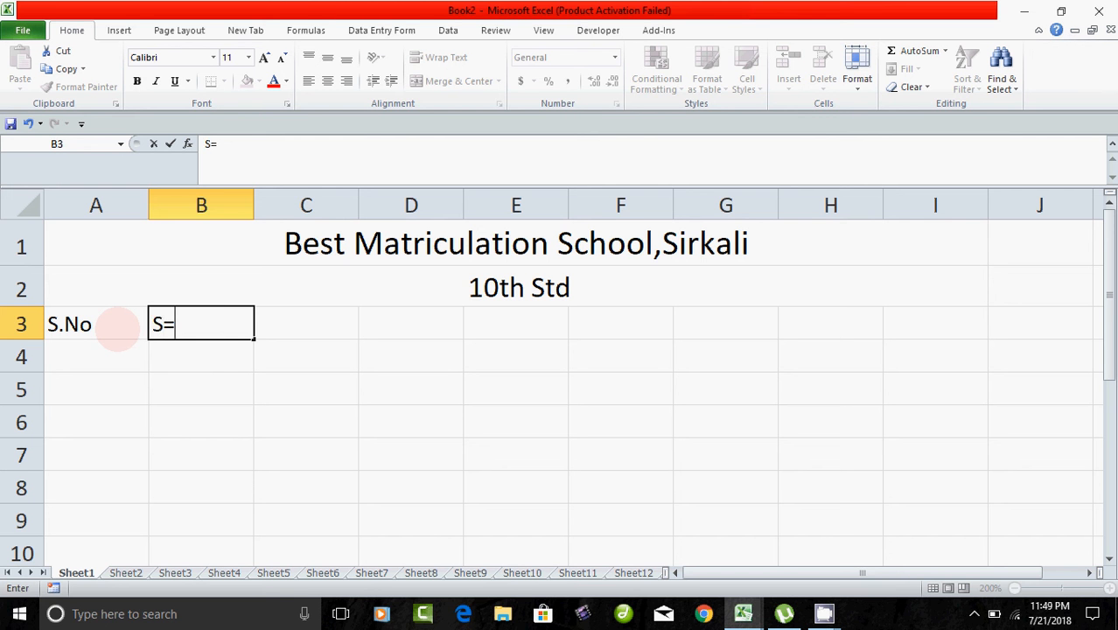
{"action": "key", "text": "BackSpace"}
{"action": "type", "text": "-M"}
{"action": "key", "text": "BackSpace"}
{"action": "type", "text": "Name"}
{"action": "key", "text": "Tab"}
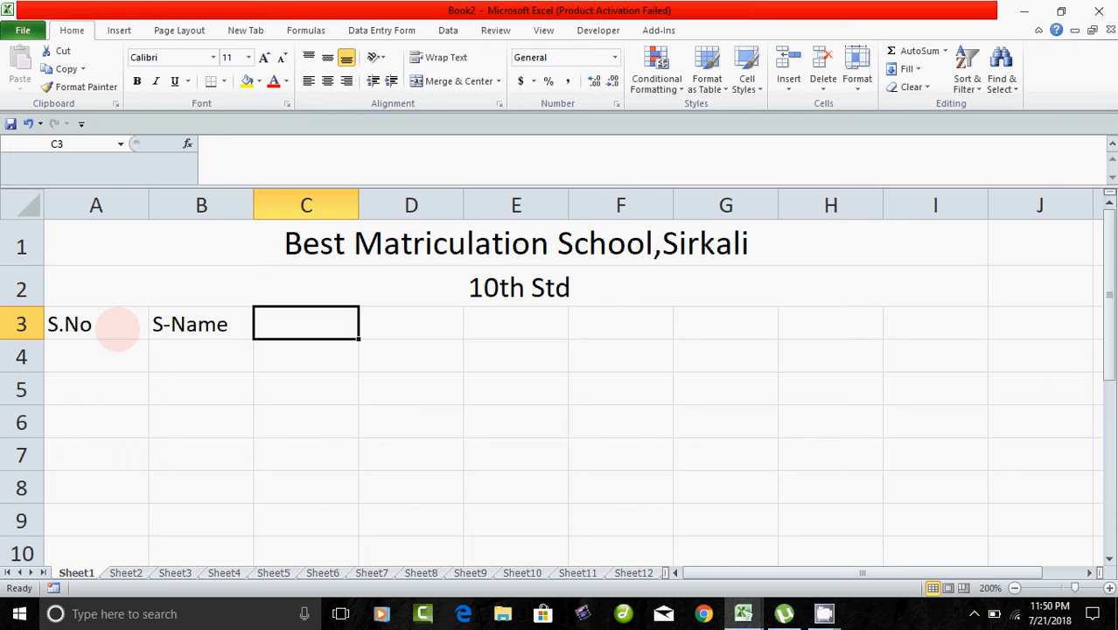
Add the F-Name and DOB headers in C3 and D3
{"action": "type", "text": "F"}
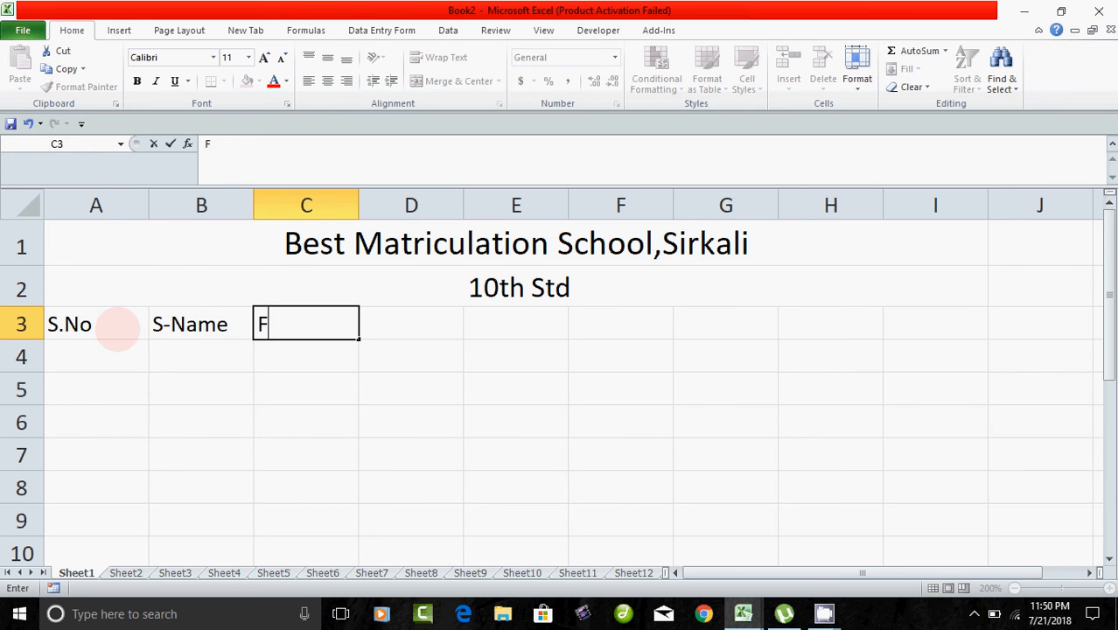
{"action": "type", "text": "-Name"}
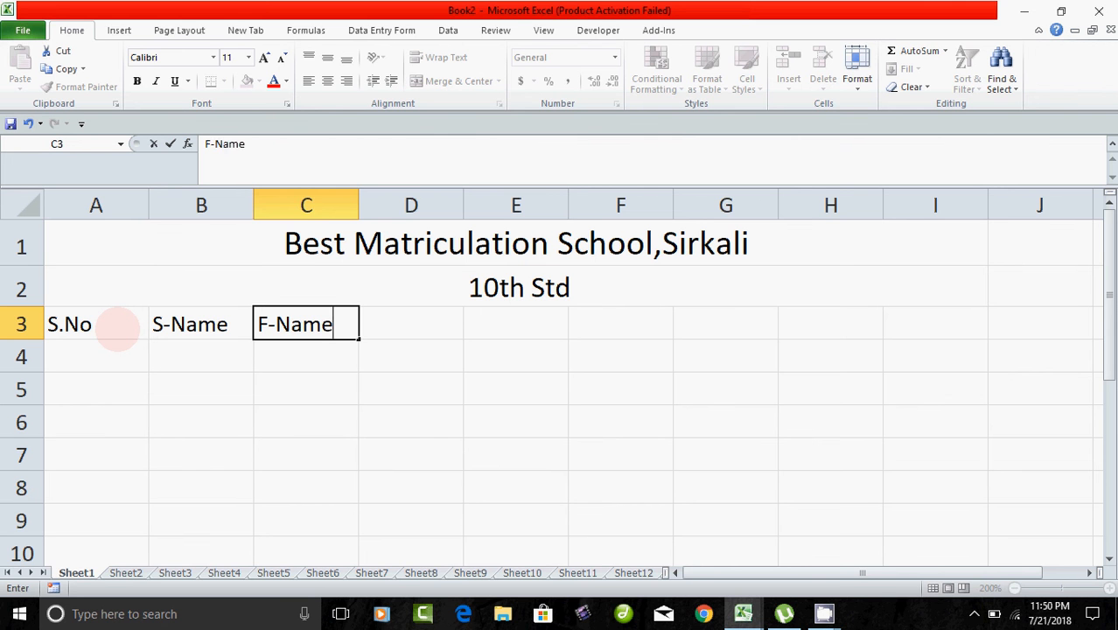
{"action": "key", "text": "Tab"}
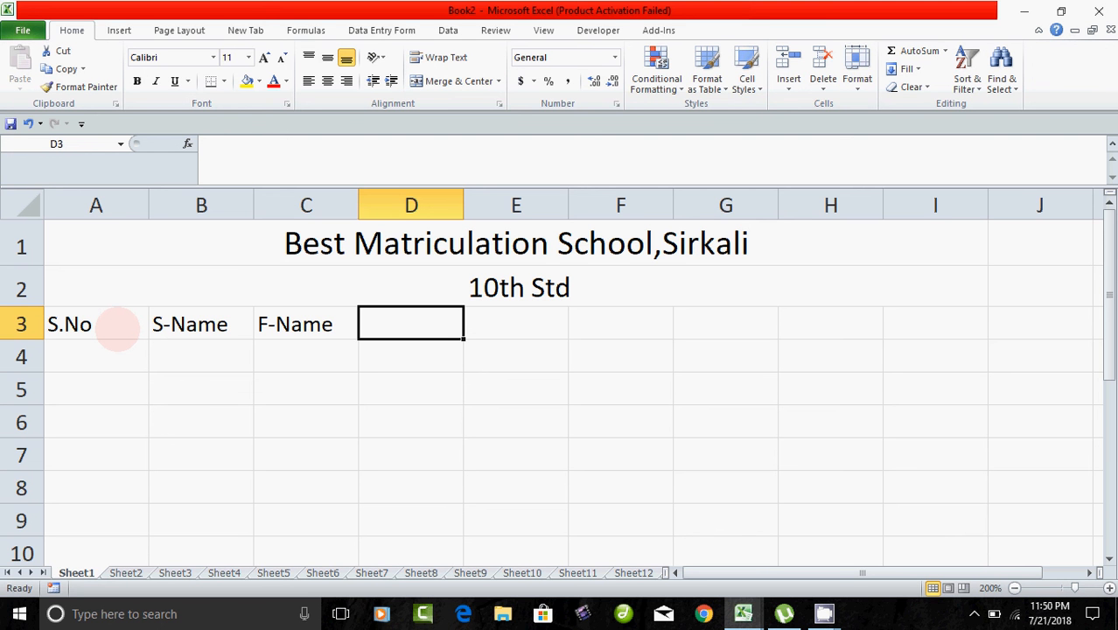
{"action": "type", "text": "D"}
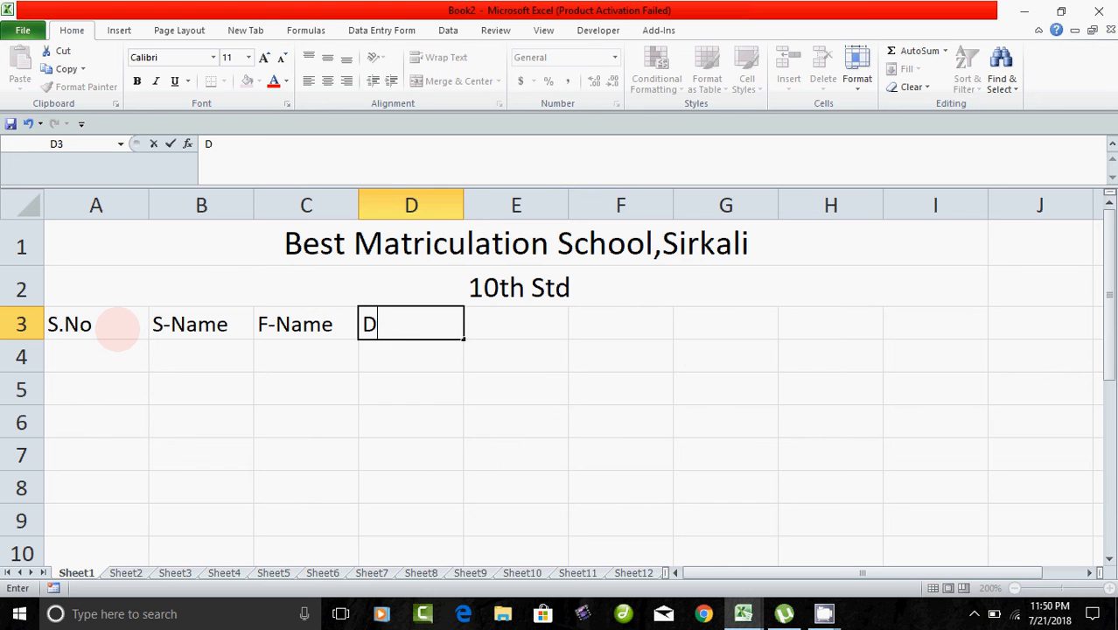
{"action": "type", "text": "OB"}
{"action": "key", "text": "Tab"}
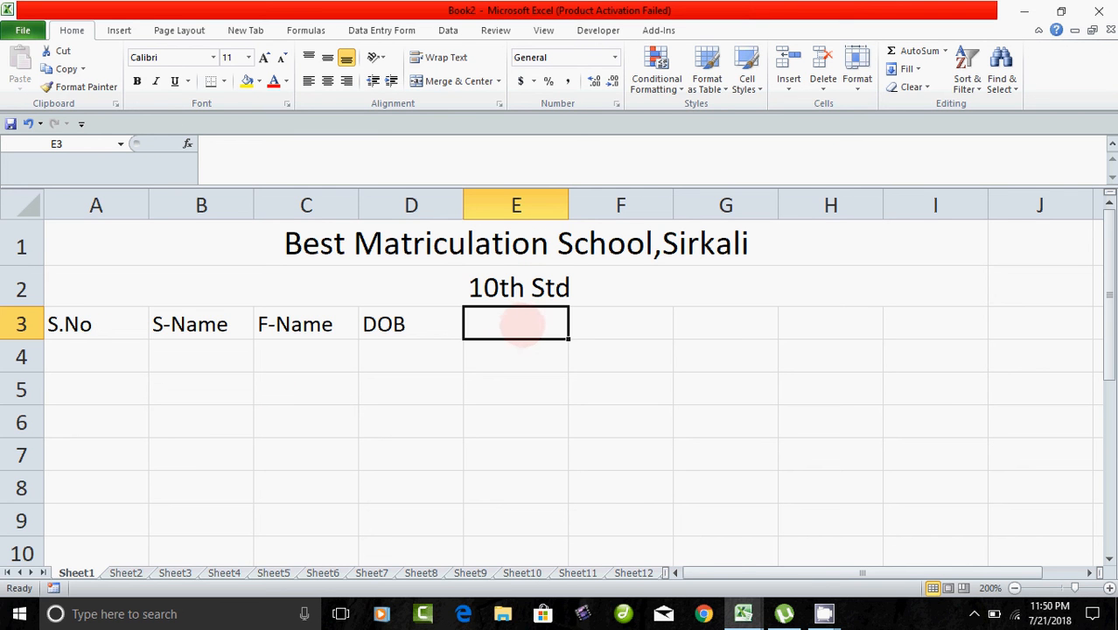
{"action": "left_click", "coordinate": [530, 394]}
{"action": "left_click", "coordinate": [519, 325]}
{"action": "left_click_drag", "start_coordinate": [518, 324], "coordinate": [841, 323]}
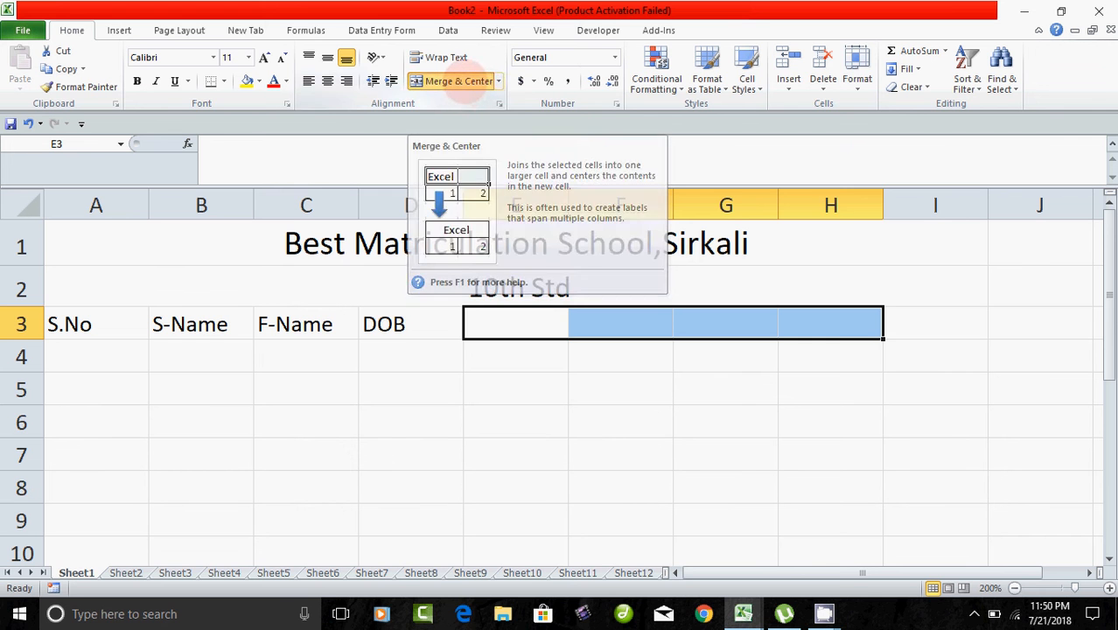
{"action": "left_click", "coordinate": [459, 82]}
{"action": "left_click", "coordinate": [512, 413]}
{"action": "left_click", "coordinate": [516, 320]}
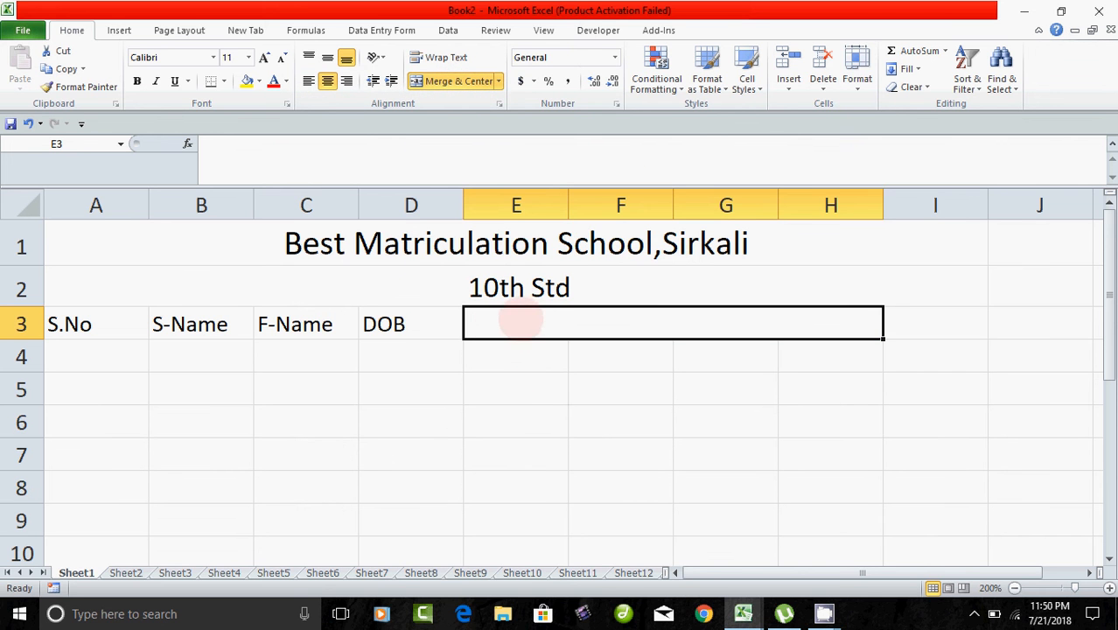
{"action": "left_click_drag", "start_coordinate": [523, 360], "coordinate": [813, 361]}
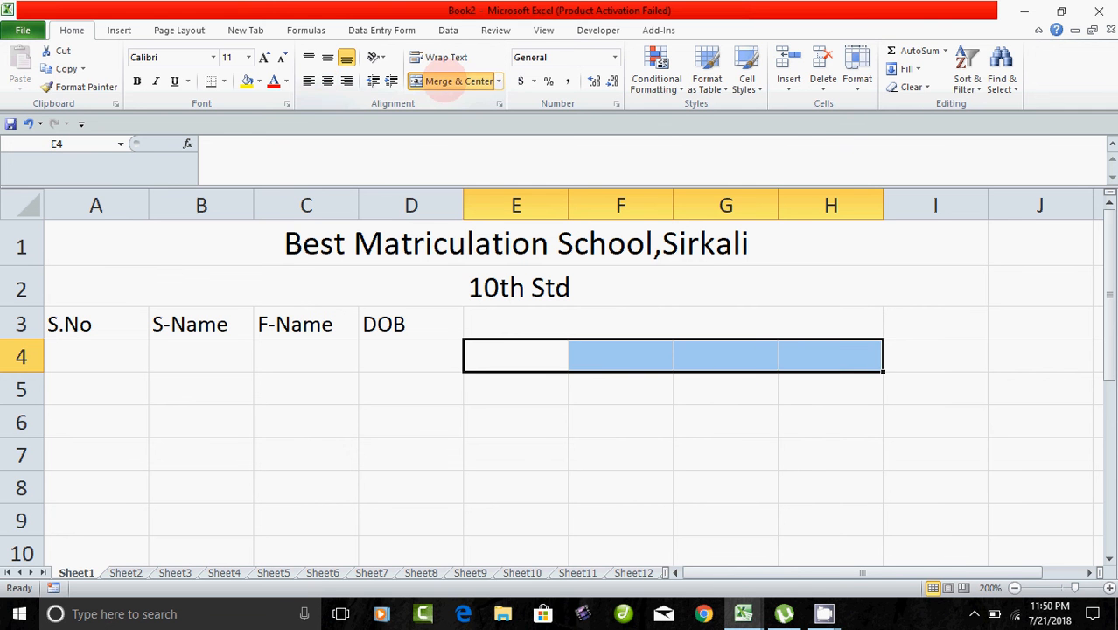
{"action": "left_click", "coordinate": [428, 81]}
{"action": "left_click_drag", "start_coordinate": [527, 386], "coordinate": [814, 384]}
{"action": "left_click", "coordinate": [455, 80]}
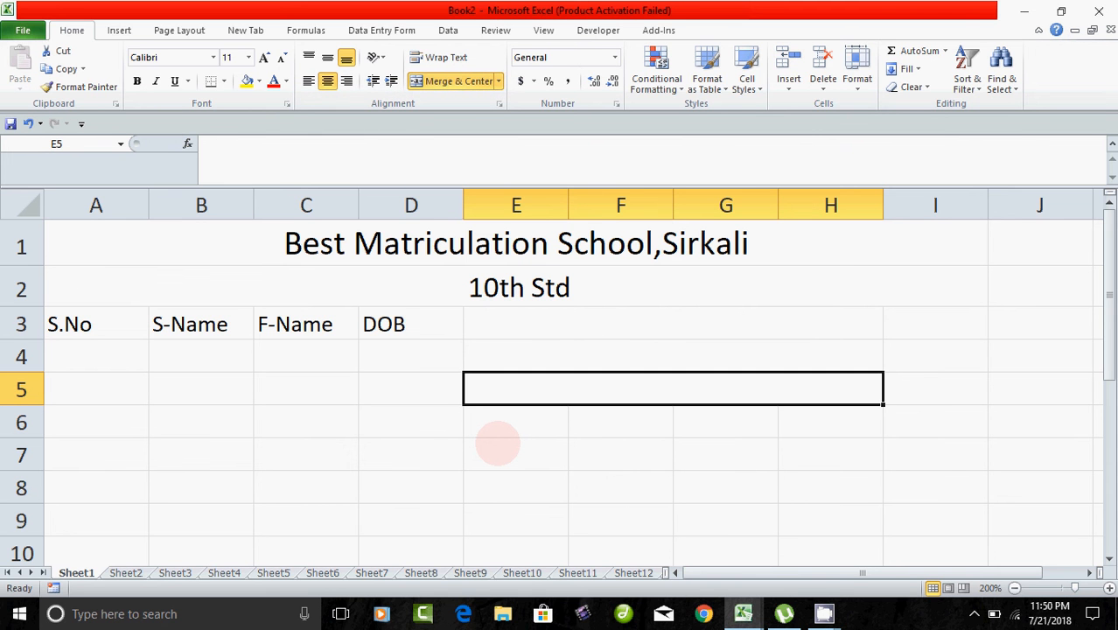
{"action": "key", "text": "ctrl+z"}
{"action": "key", "text": "ctrl+z"}
{"action": "key", "text": "ctrl+z"}
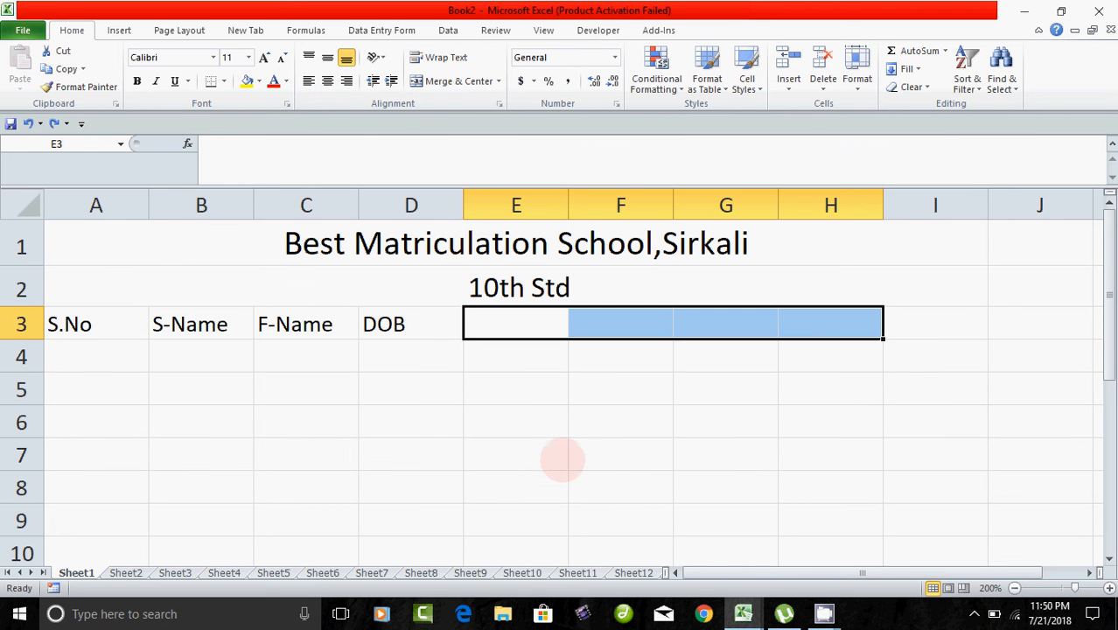
{"action": "left_click", "coordinate": [535, 446]}
{"action": "left_click", "coordinate": [516, 322]}
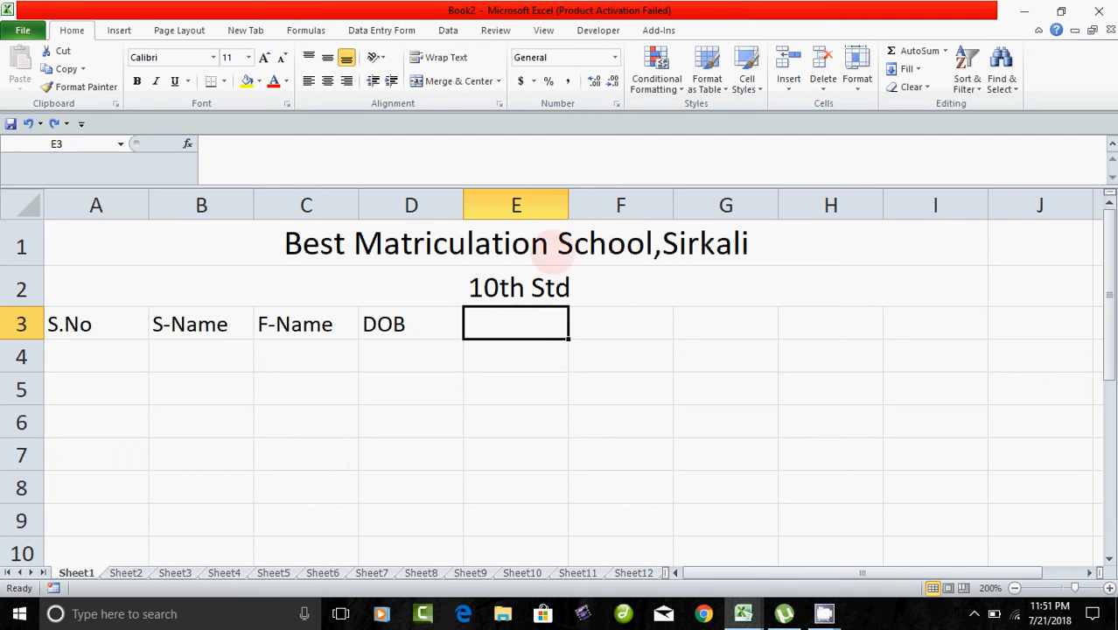
Widen column E to 24.29 and enter Address and Telephone headings in E3 and F3
{"action": "left_click_drag", "start_coordinate": [556, 204], "coordinate": [776, 230]}
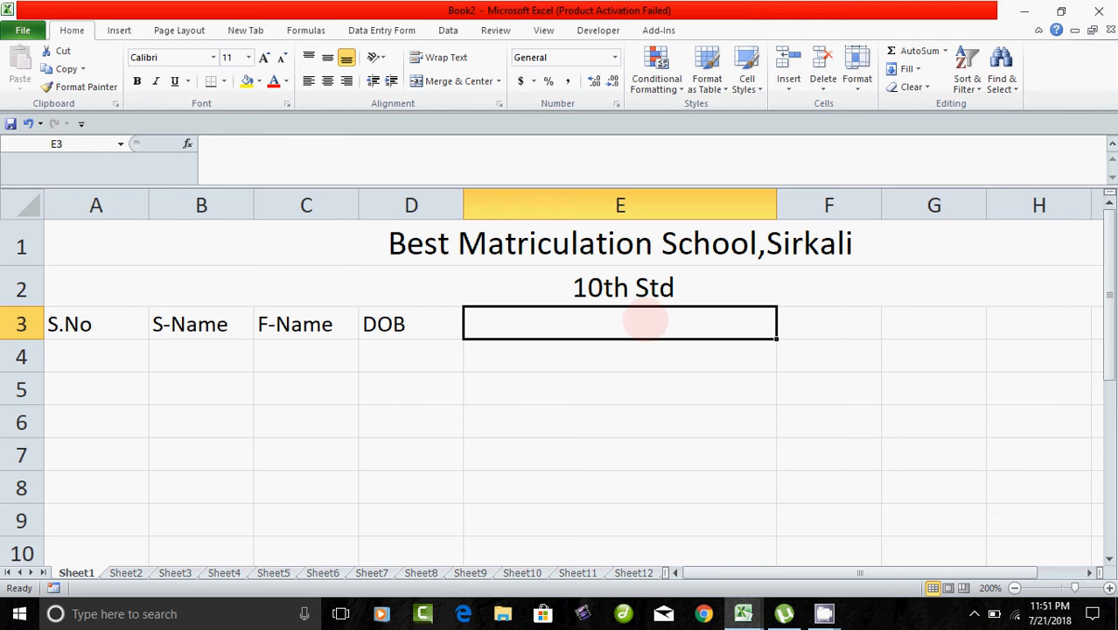
{"action": "type", "text": "Ad"}
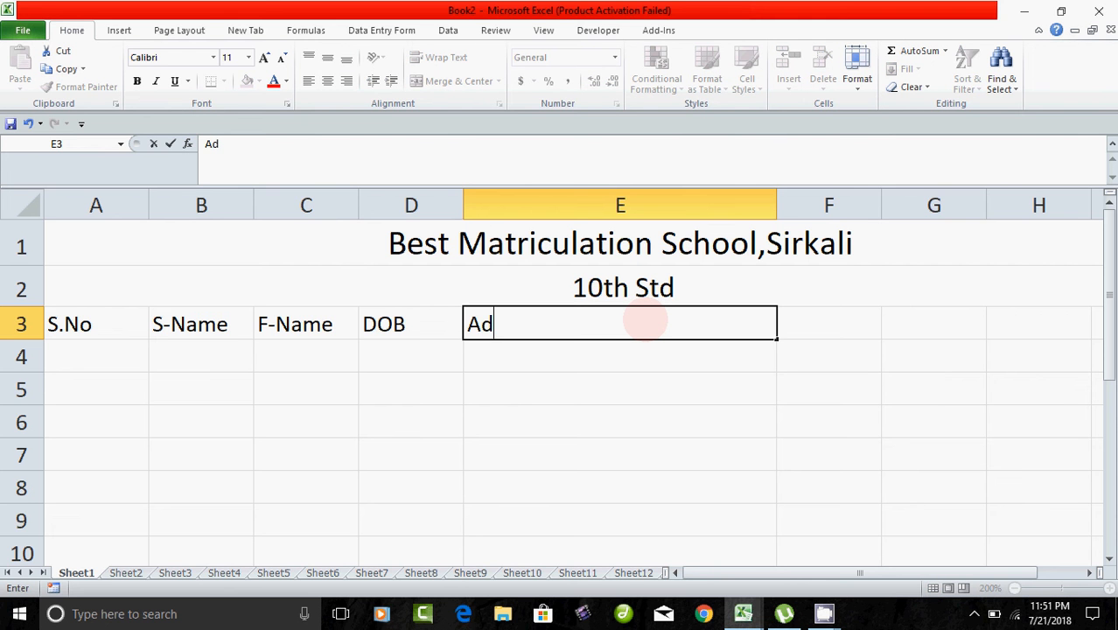
{"action": "type", "text": "dress"}
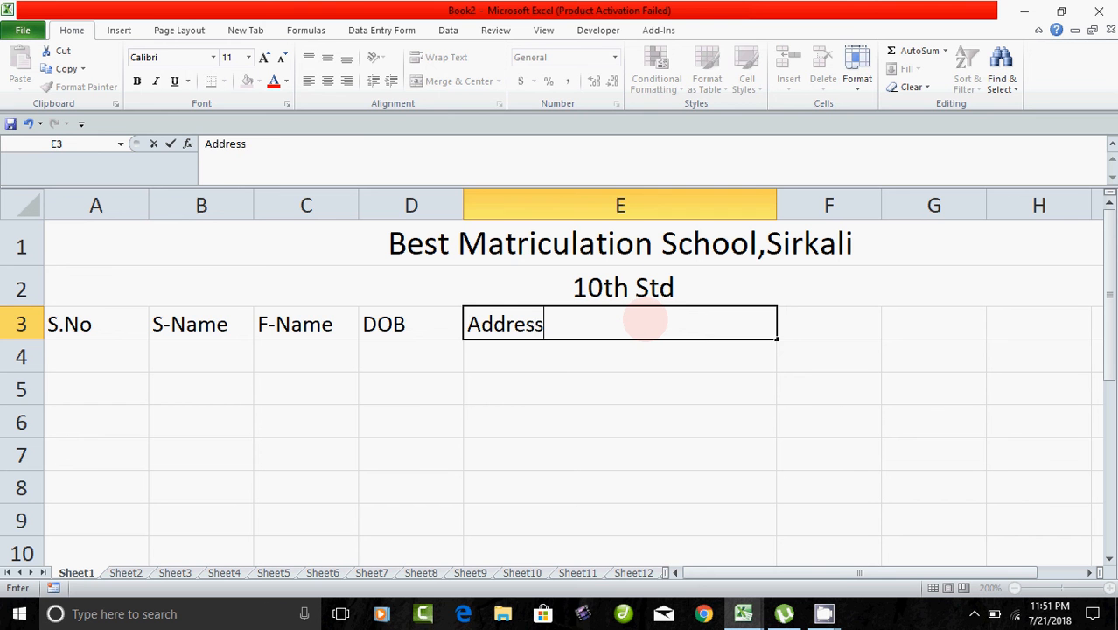
{"action": "key", "text": "Tab"}
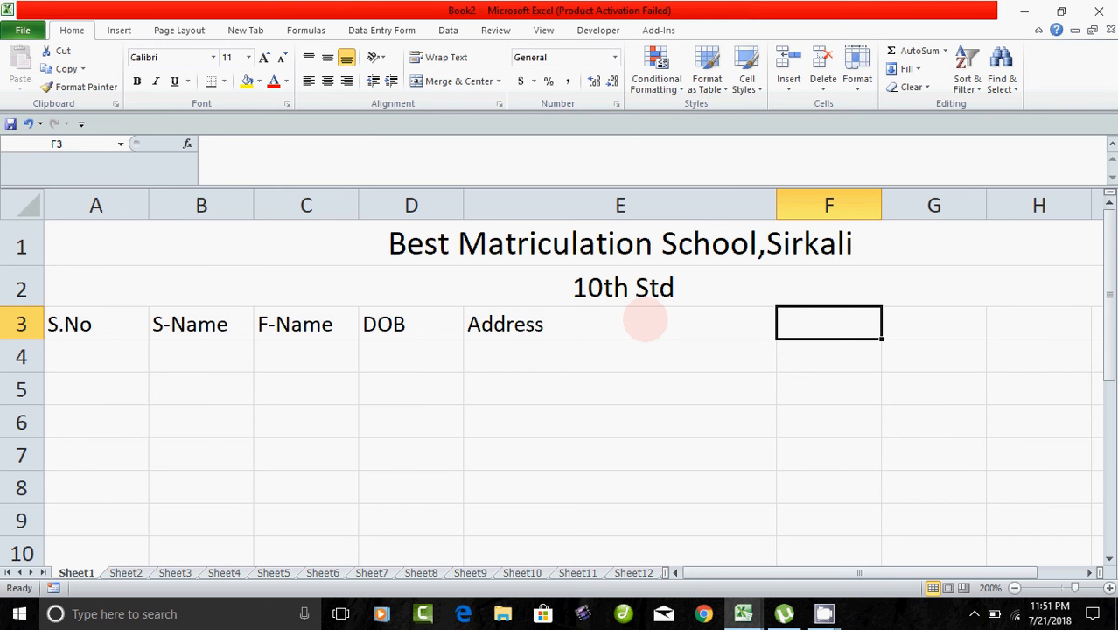
{"action": "type", "text": "Telep"}
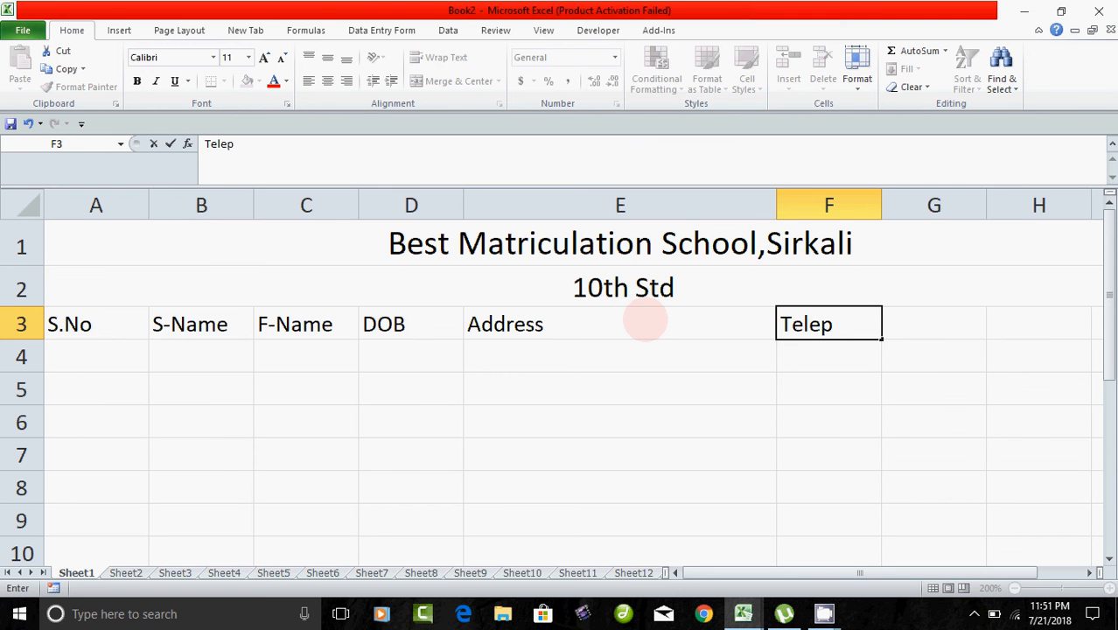
{"action": "type", "text": "hone"}
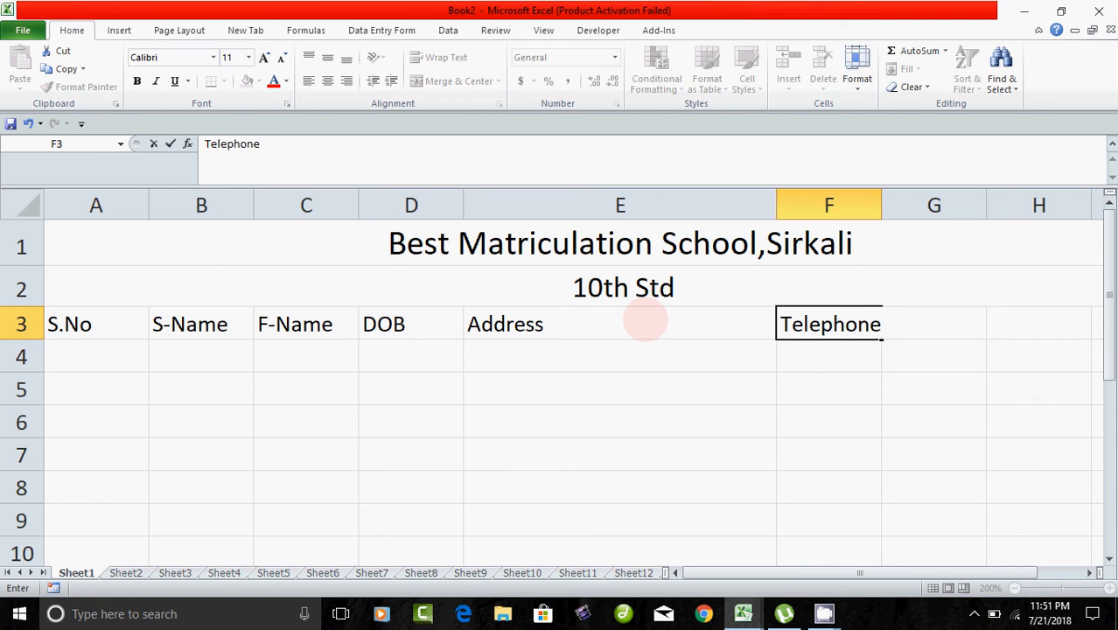
{"action": "left_click", "coordinate": [616, 411]}
{"action": "left_click", "coordinate": [615, 325]}
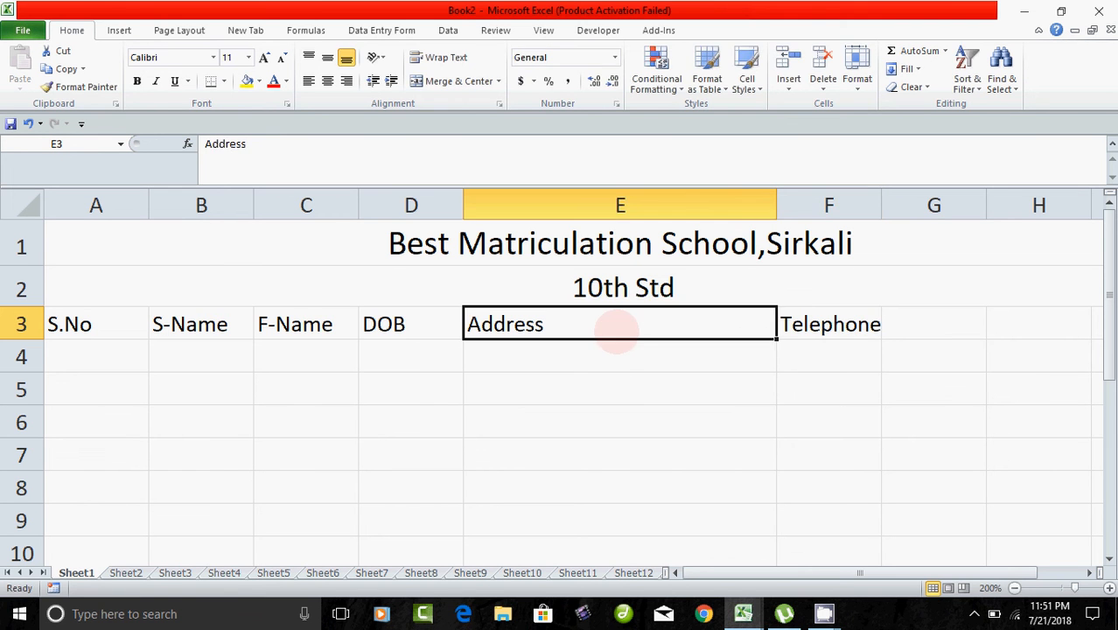
Unmerge the school title and merge and centre it across A1:F1 instead
{"action": "left_click", "coordinate": [352, 241]}
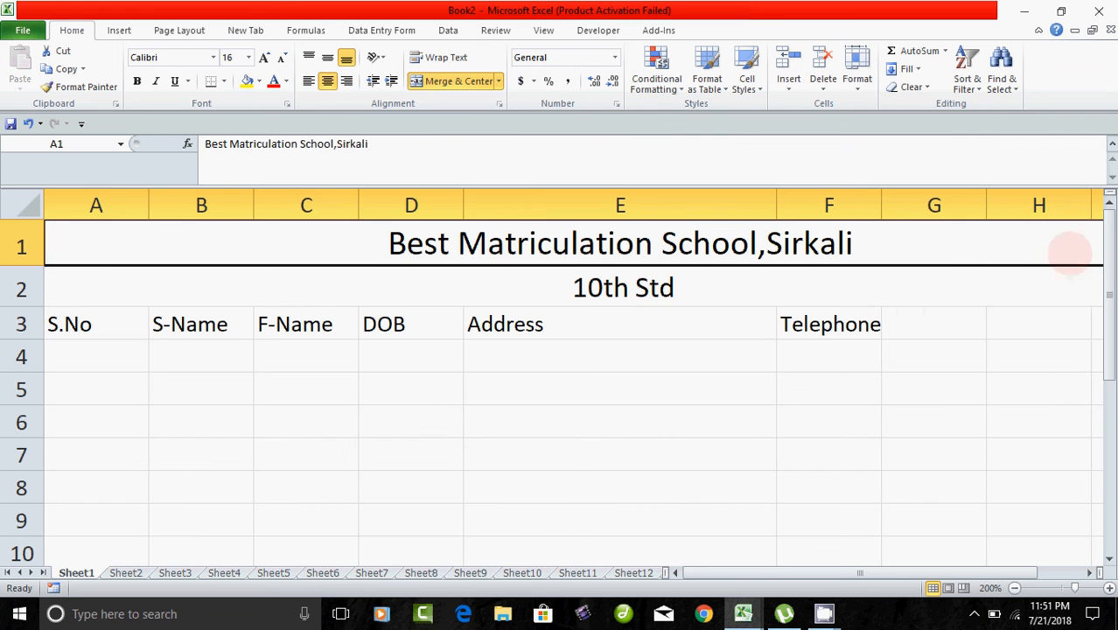
{"action": "left_click", "coordinate": [334, 415]}
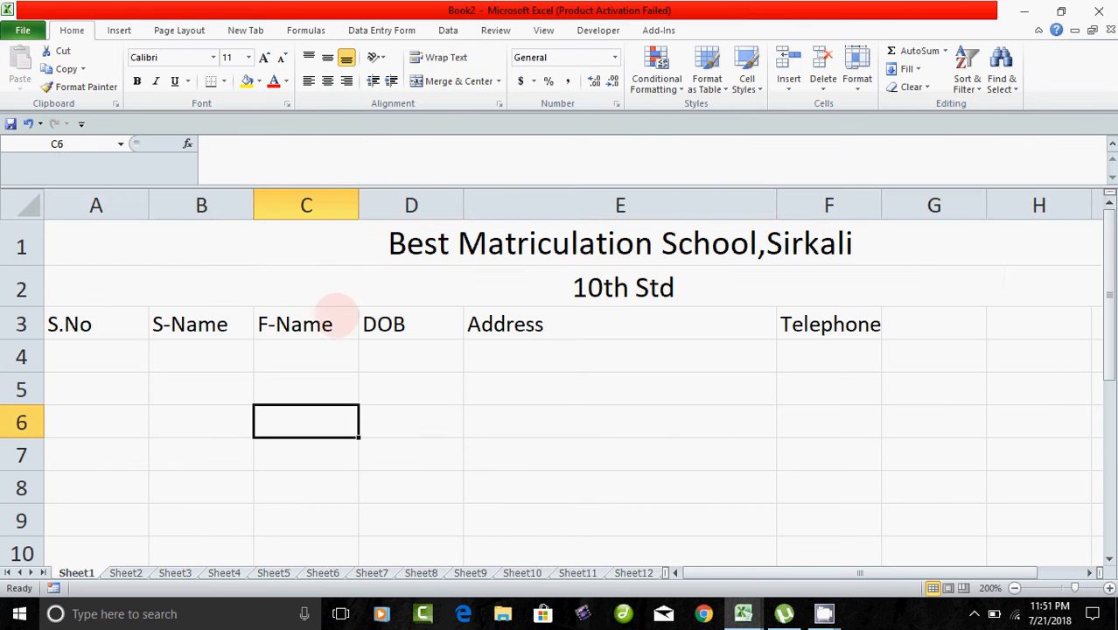
{"action": "left_click", "coordinate": [340, 251]}
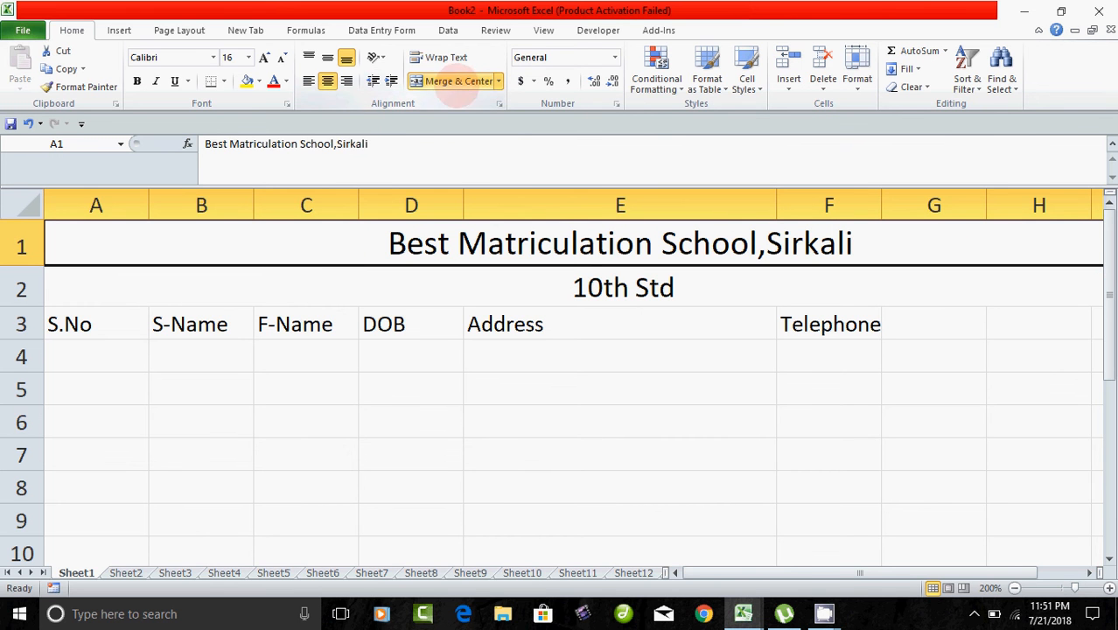
{"action": "left_click", "coordinate": [457, 81]}
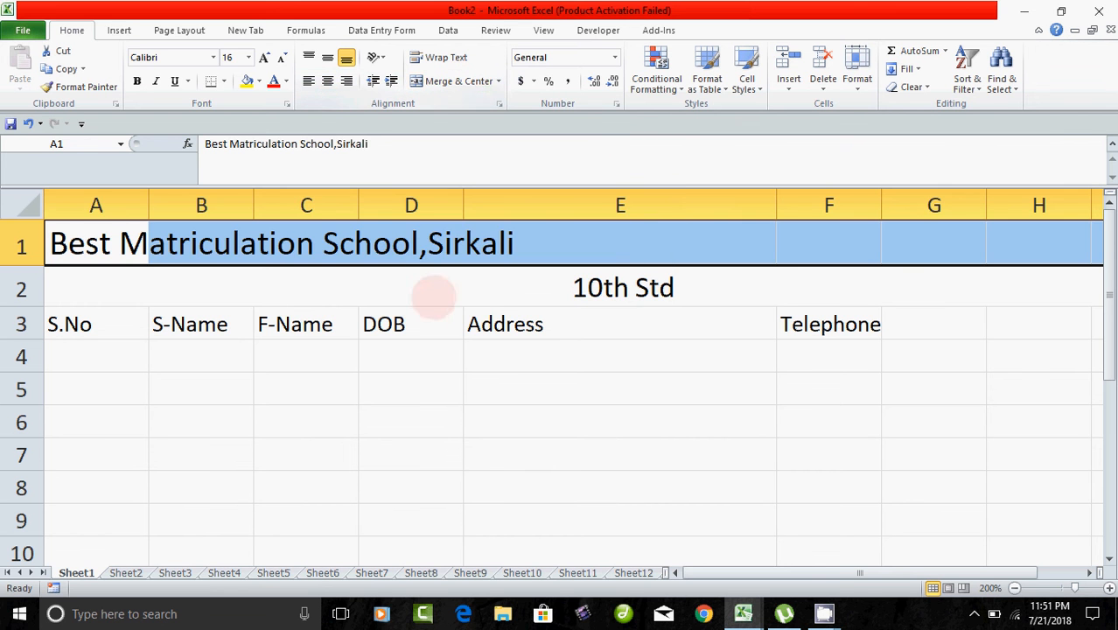
{"action": "left_click", "coordinate": [476, 446]}
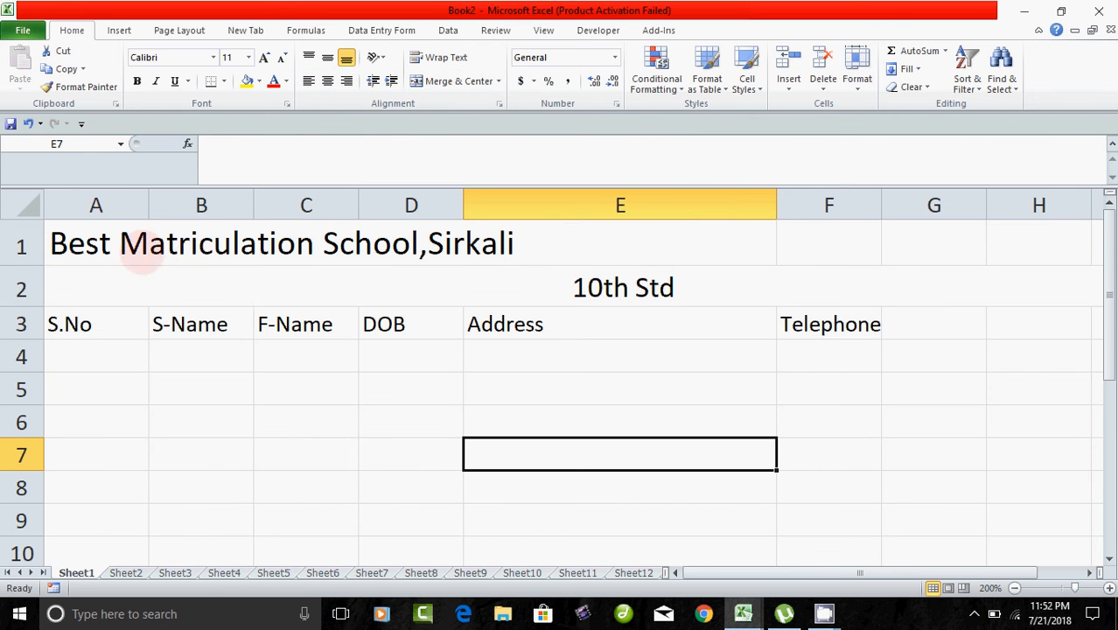
{"action": "left_click_drag", "start_coordinate": [88, 245], "coordinate": [817, 255]}
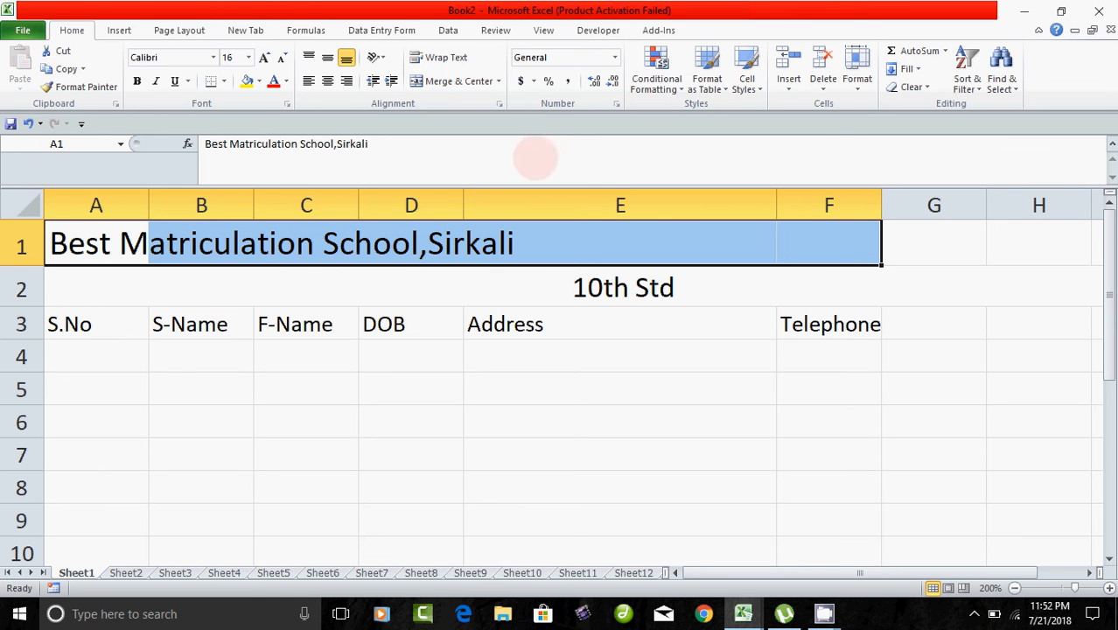
{"action": "left_click", "coordinate": [458, 80]}
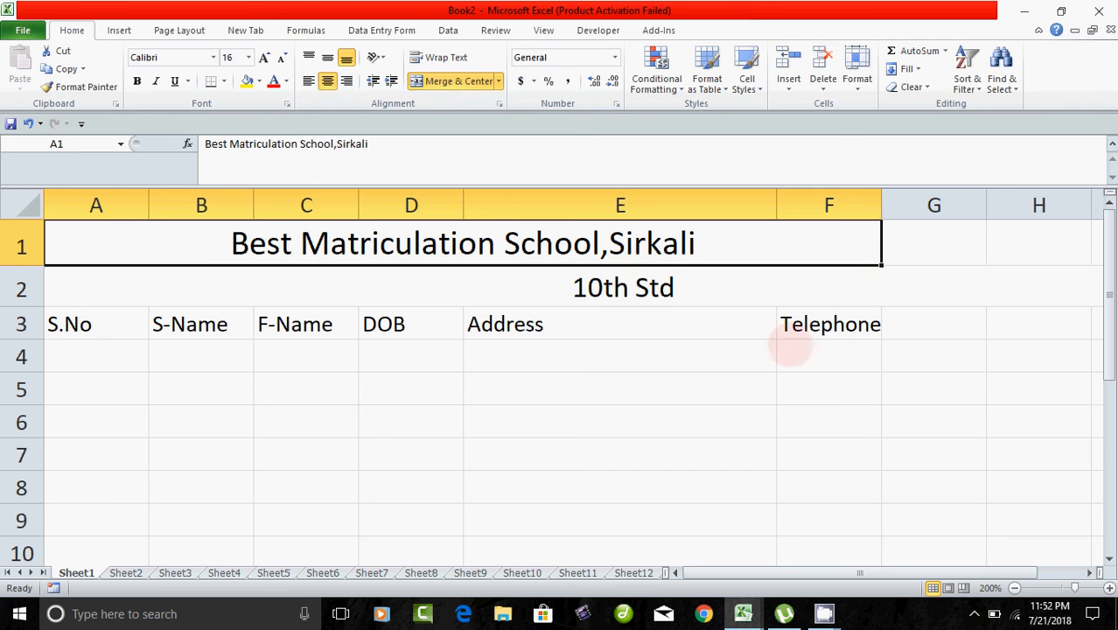
{"action": "left_click", "coordinate": [679, 427]}
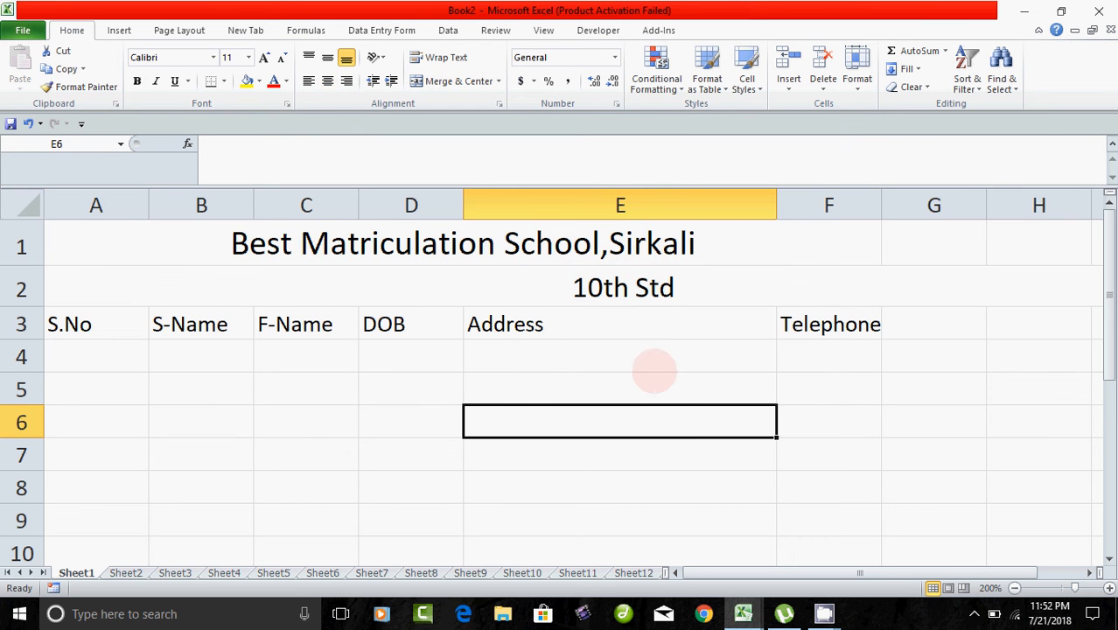
Re-merge the 10th Std subtitle across A2:F2
{"action": "left_click", "coordinate": [353, 289]}
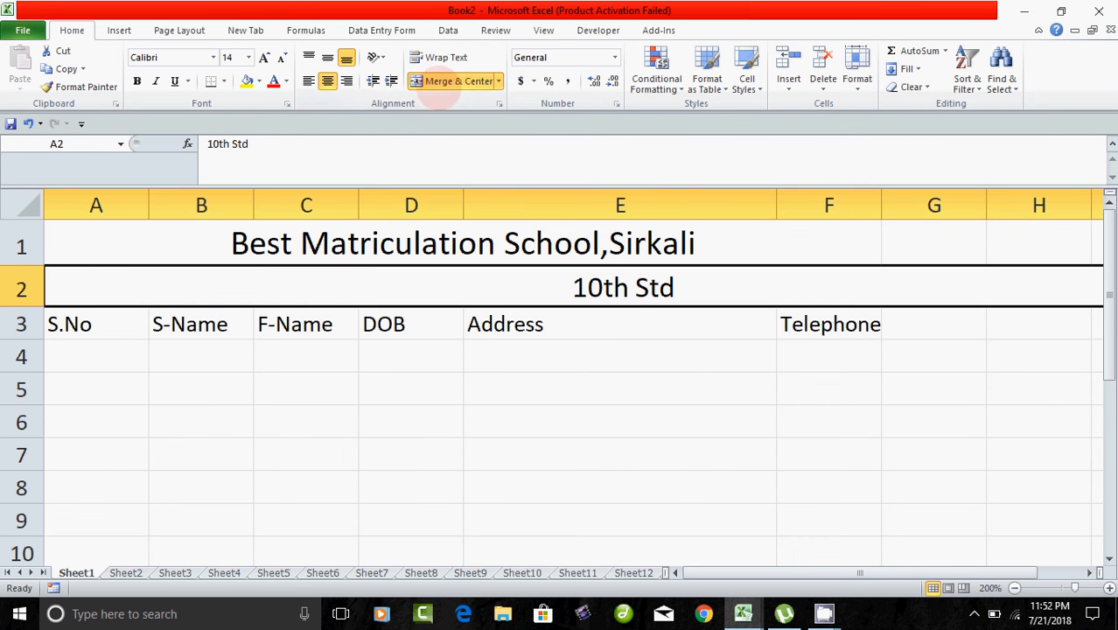
{"action": "left_click", "coordinate": [442, 83]}
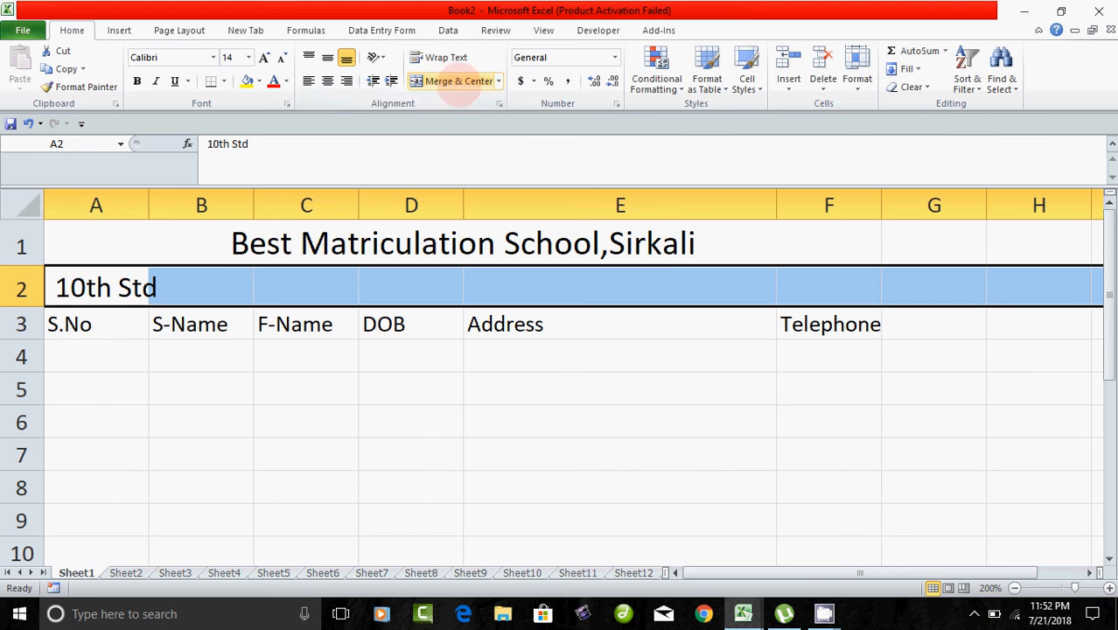
{"action": "left_click", "coordinate": [463, 83]}
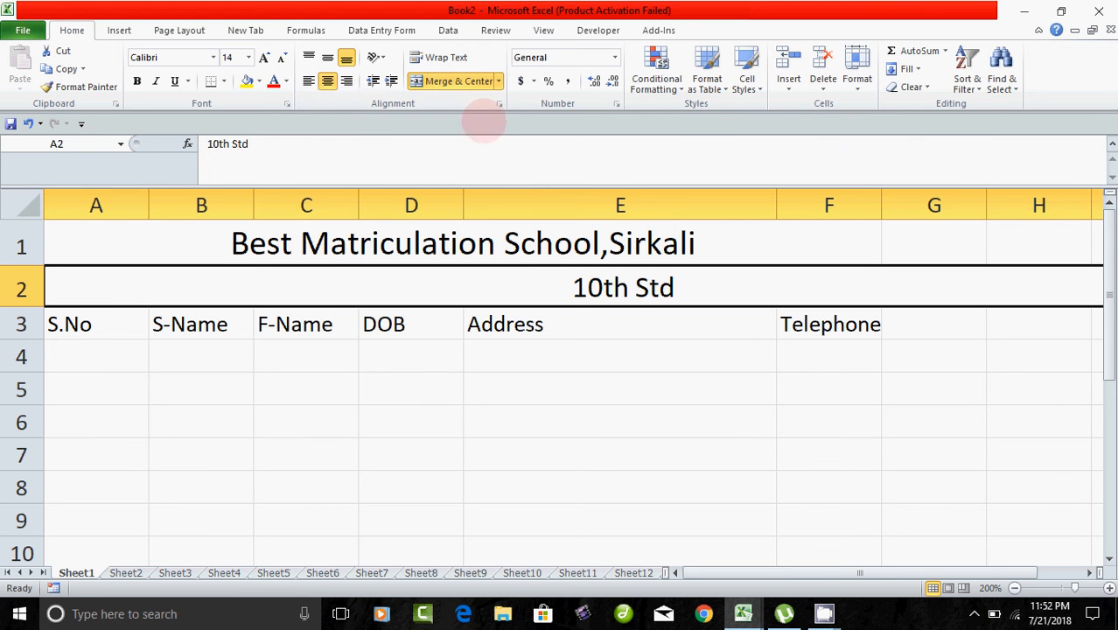
{"action": "left_click", "coordinate": [463, 81]}
{"action": "left_click", "coordinate": [577, 486]}
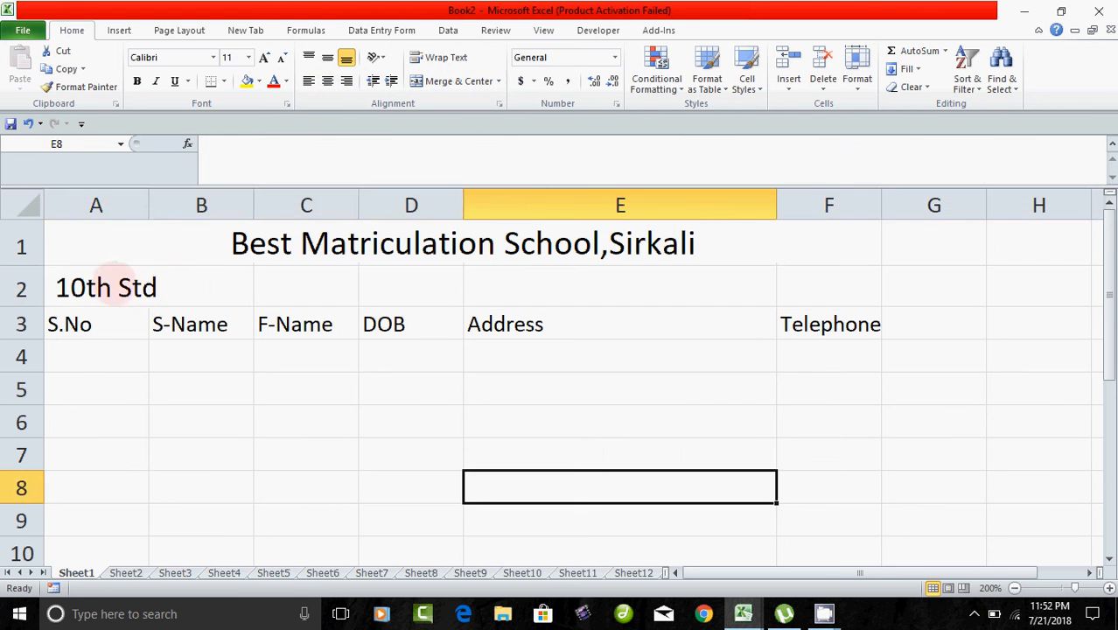
{"action": "left_click_drag", "start_coordinate": [114, 279], "coordinate": [818, 316]}
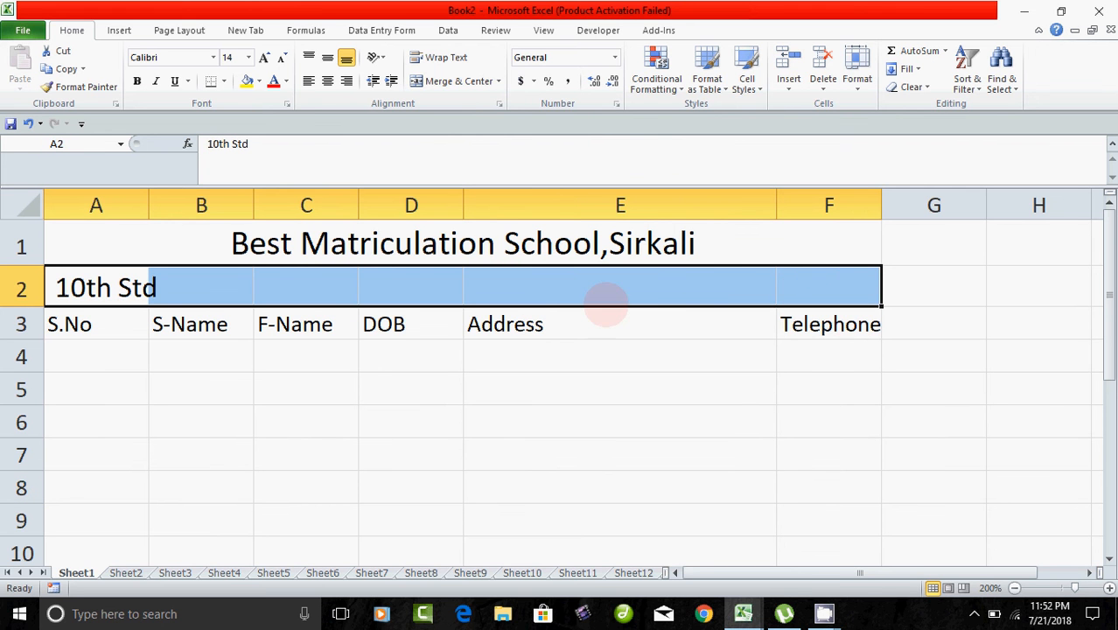
{"action": "left_click", "coordinate": [461, 81]}
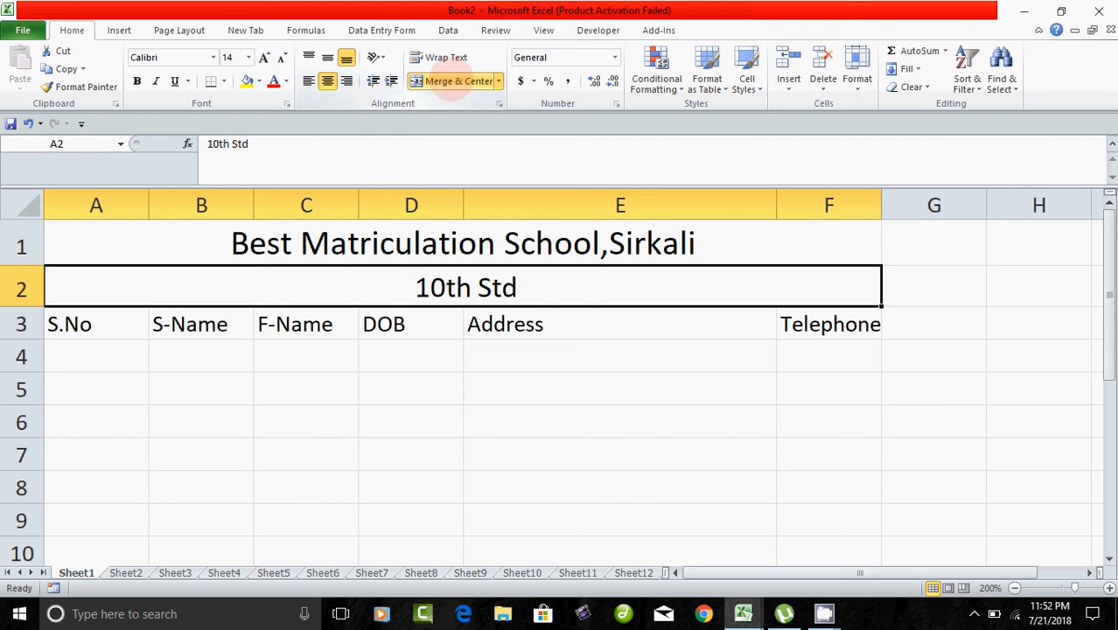
{"action": "left_click", "coordinate": [410, 444]}
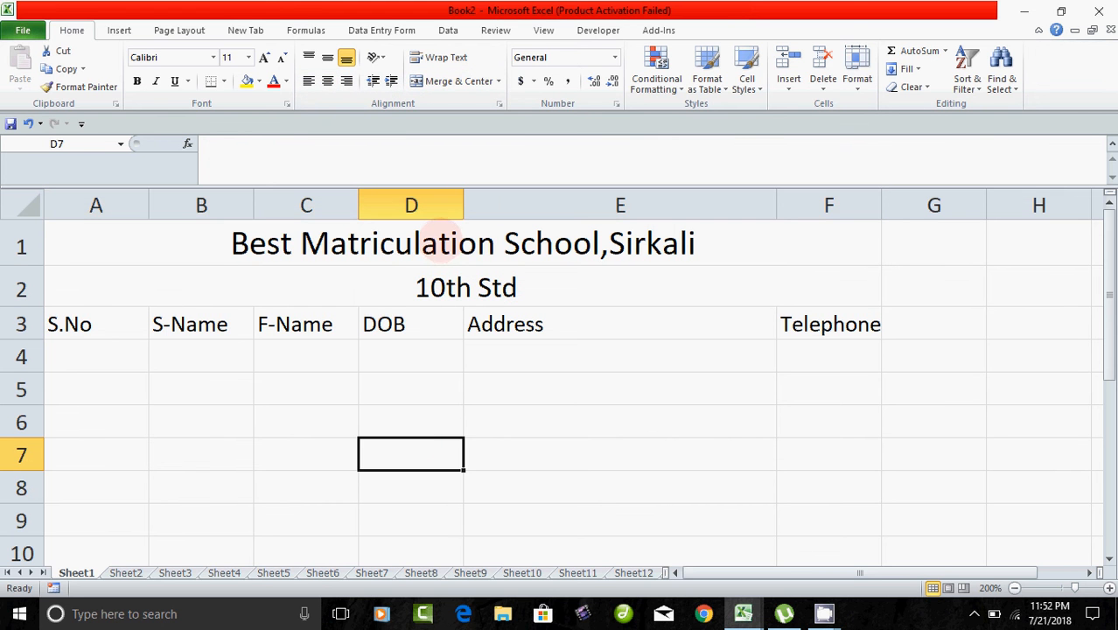
Check the merged title rows and the six header cells from S.No to Telephone
{"action": "left_click", "coordinate": [441, 242]}
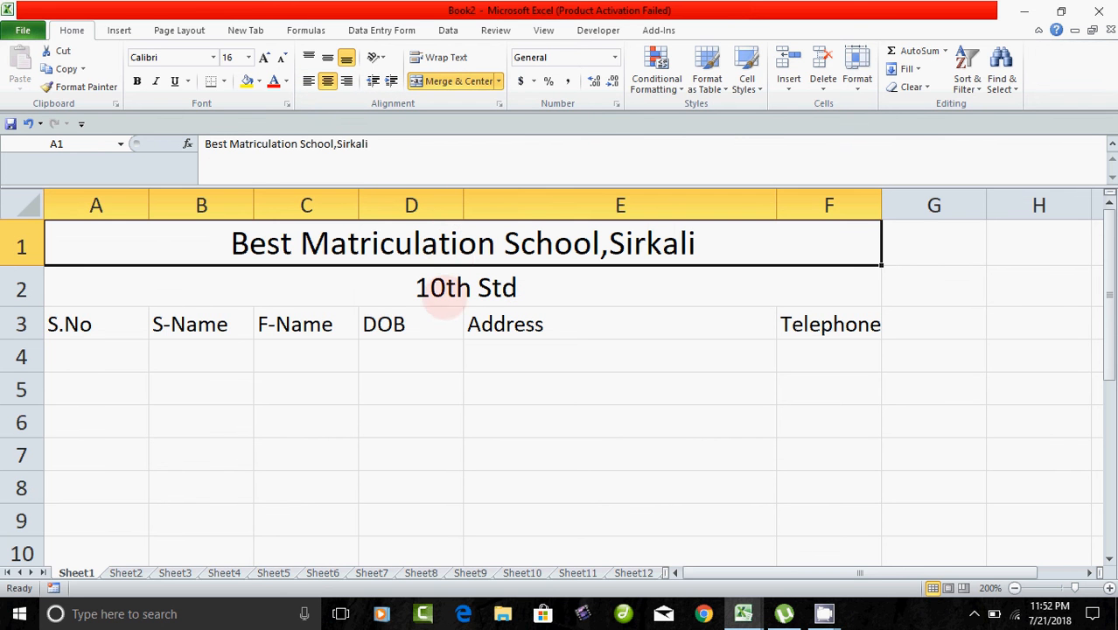
{"action": "left_click", "coordinate": [447, 298]}
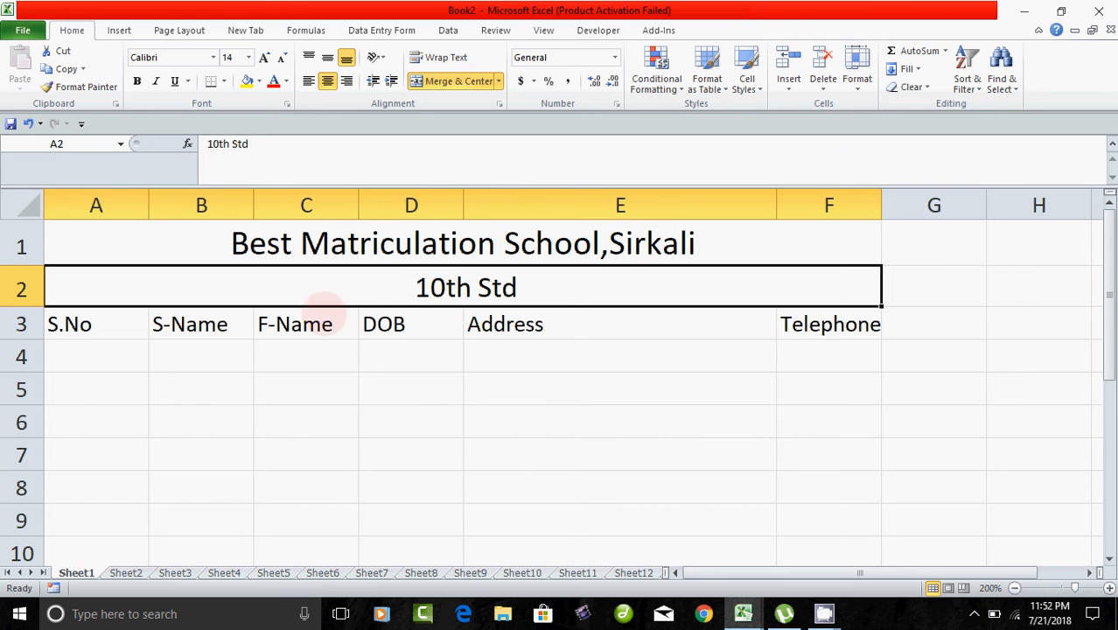
{"action": "left_click", "coordinate": [88, 325]}
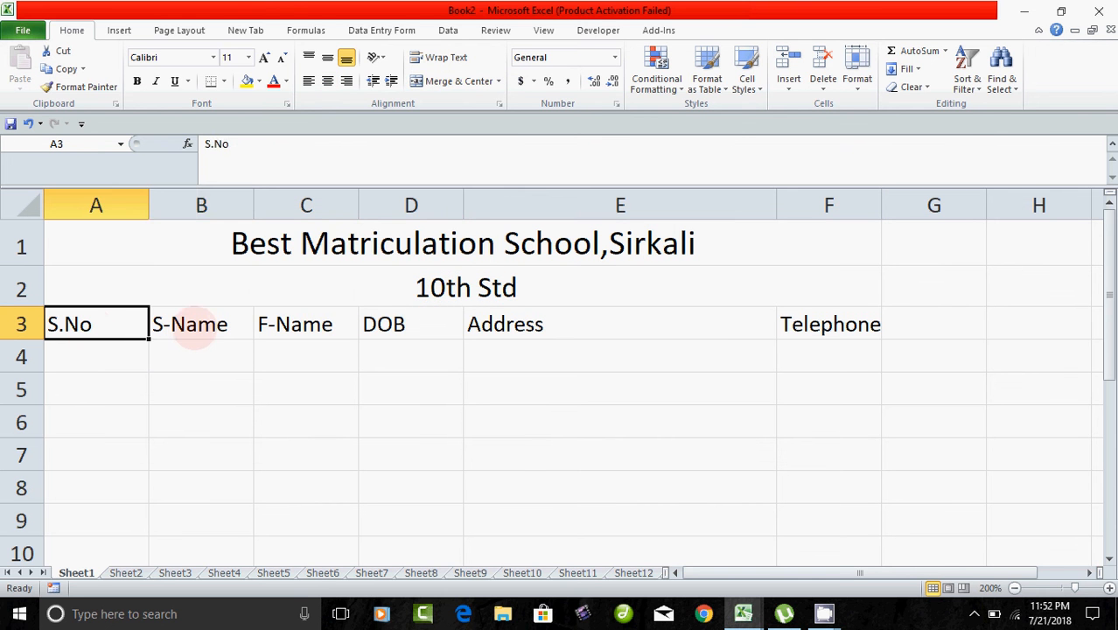
{"action": "left_click", "coordinate": [188, 330]}
{"action": "left_click", "coordinate": [280, 334]}
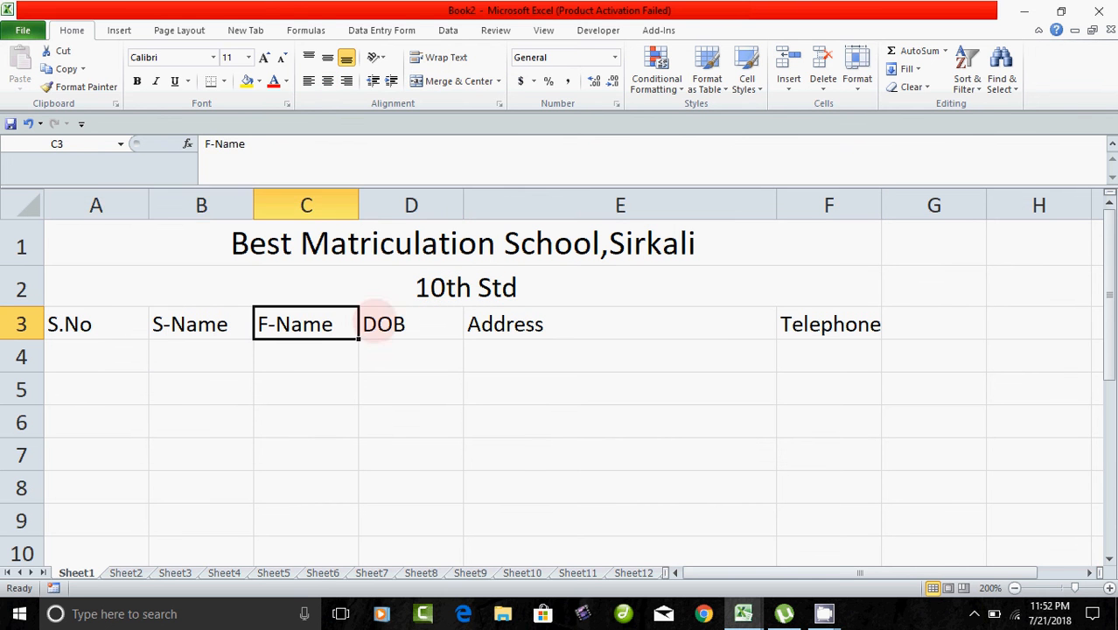
{"action": "left_click", "coordinate": [405, 331]}
{"action": "left_click", "coordinate": [516, 330]}
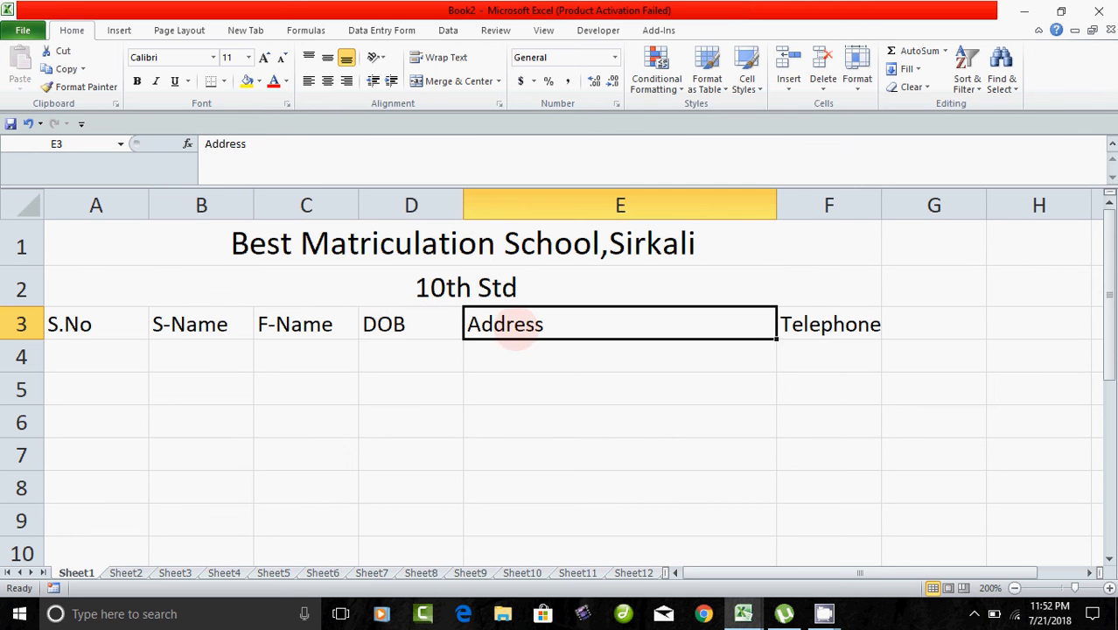
{"action": "left_click", "coordinate": [804, 331]}
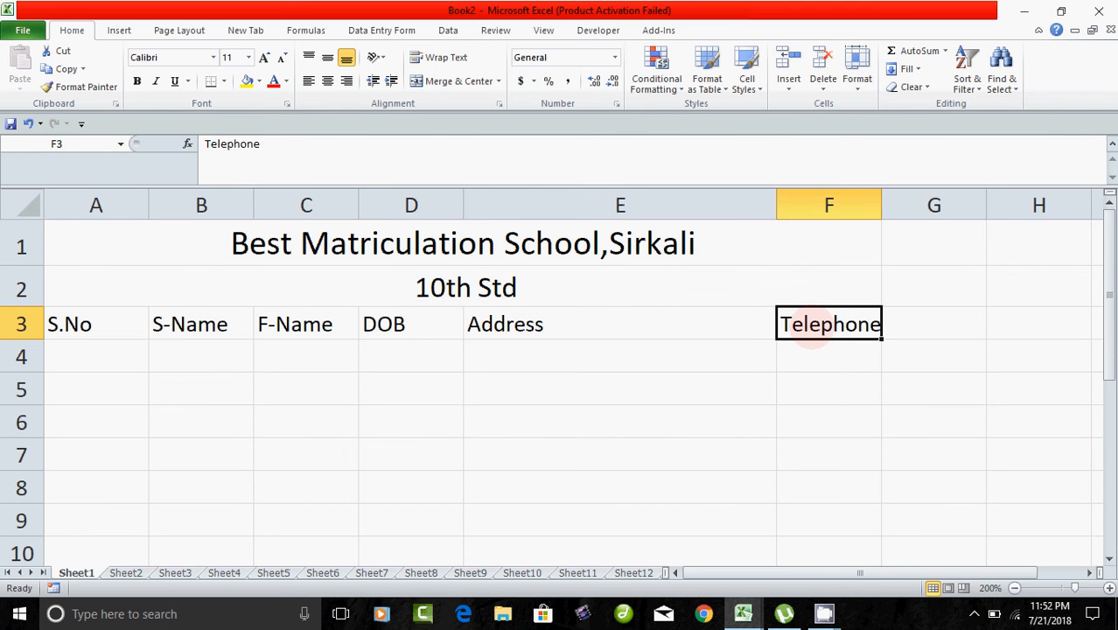
Fill the title rows yellow and turn their text red
{"action": "left_click_drag", "start_coordinate": [262, 258], "coordinate": [318, 278]}
{"action": "left_click", "coordinate": [247, 80]}
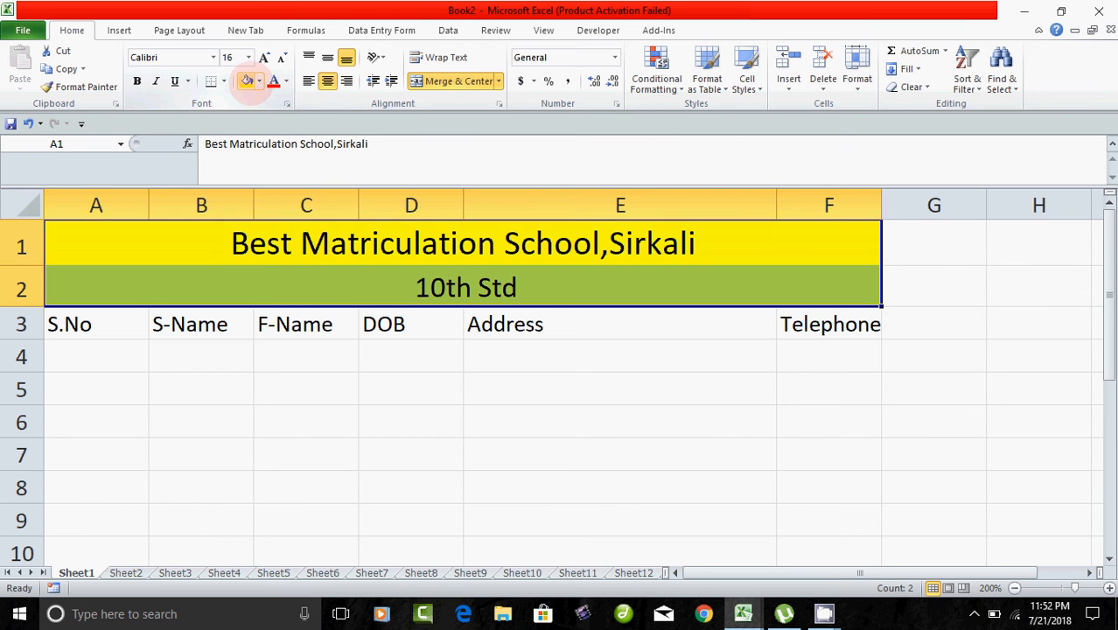
{"action": "left_click", "coordinate": [394, 453]}
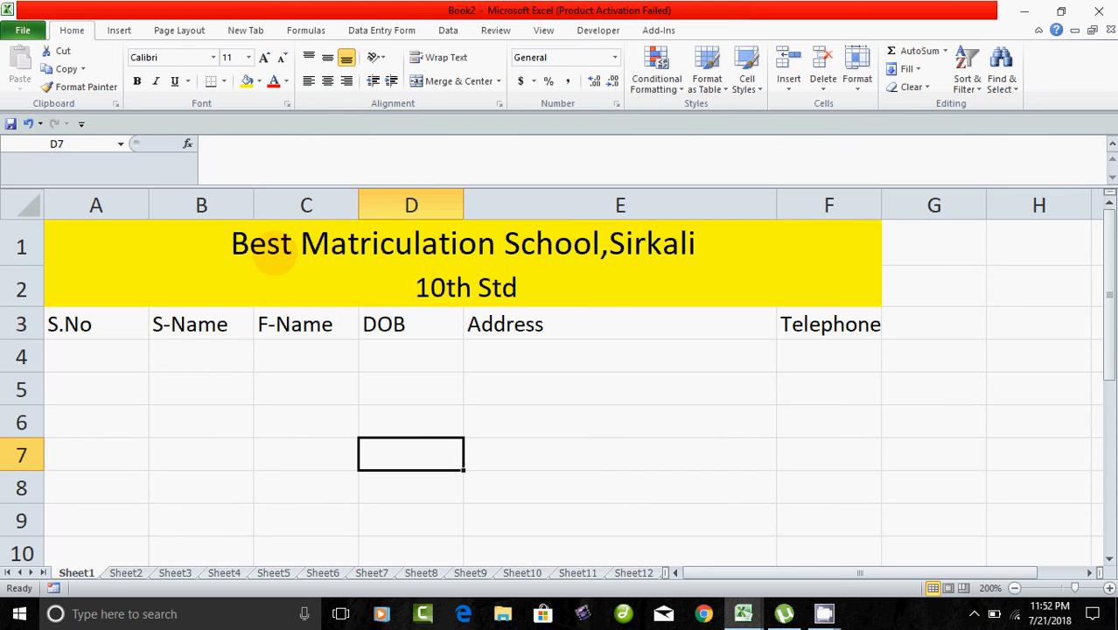
{"action": "left_click_drag", "start_coordinate": [267, 244], "coordinate": [367, 278]}
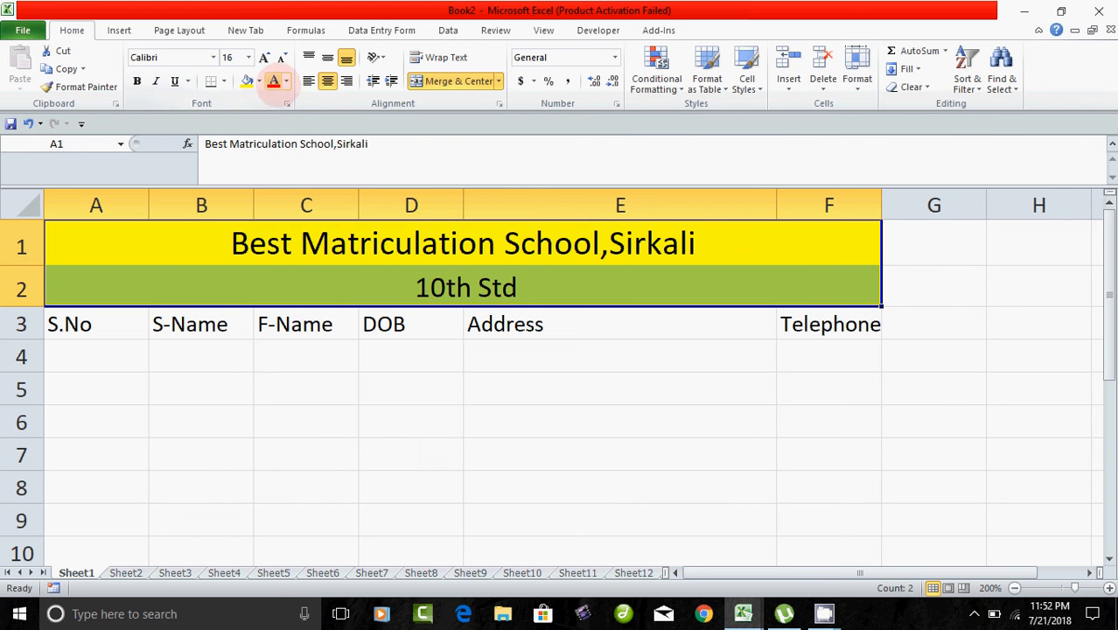
{"action": "left_click", "coordinate": [272, 80]}
{"action": "left_click", "coordinate": [356, 413]}
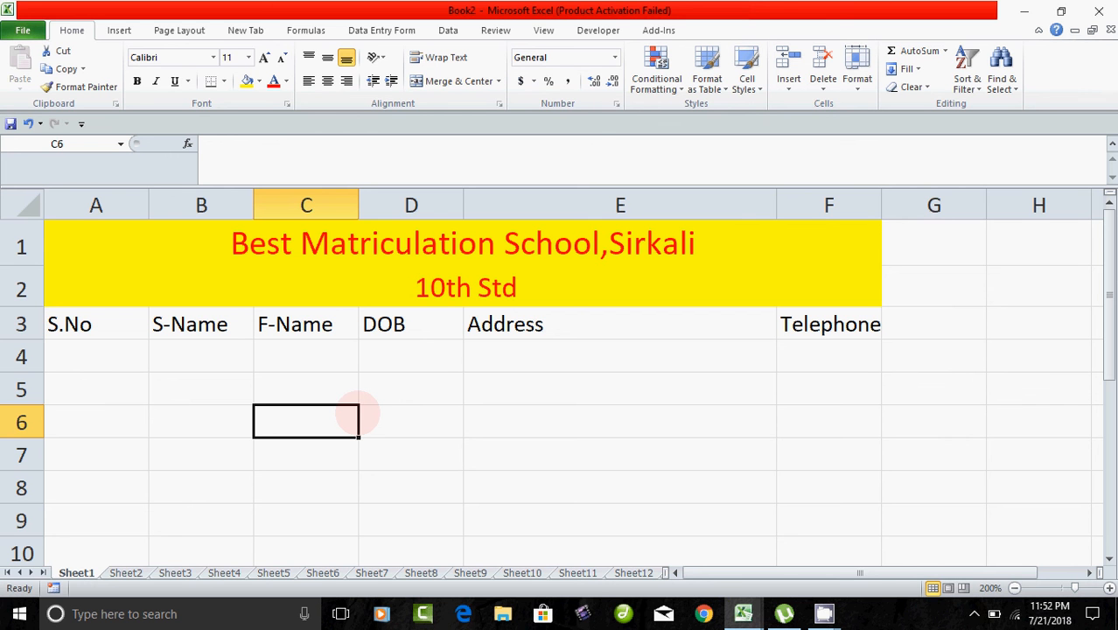
Change the title rows' fill to Blue, Accent 1, Darker 25%
{"action": "left_click_drag", "start_coordinate": [221, 236], "coordinate": [233, 286]}
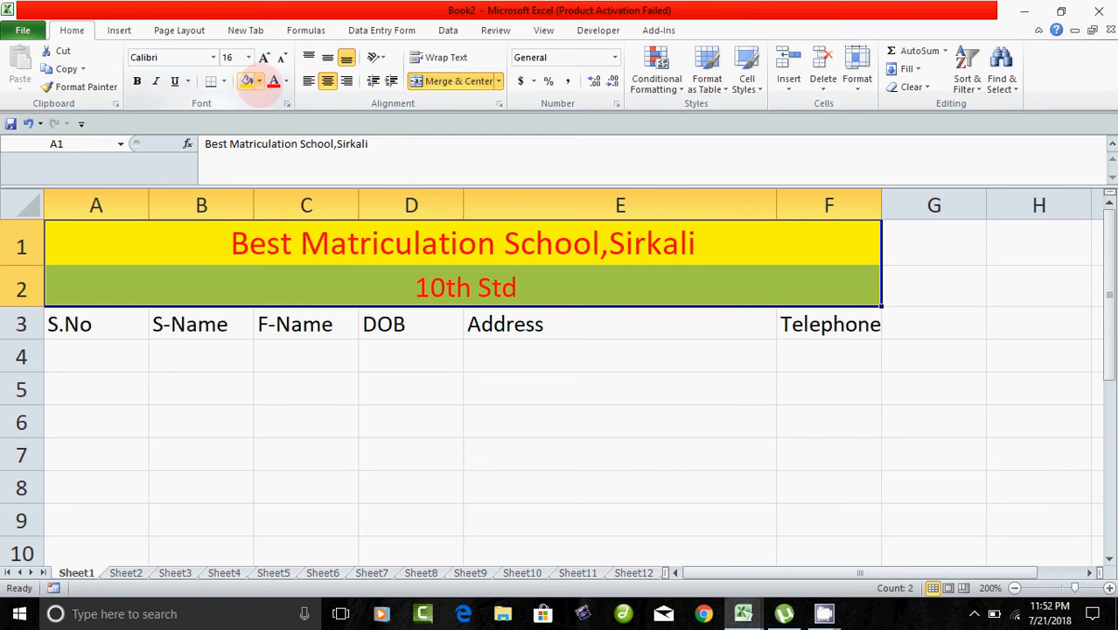
{"action": "left_click", "coordinate": [259, 81]}
{"action": "left_click", "coordinate": [275, 80]}
{"action": "left_click", "coordinate": [259, 80]}
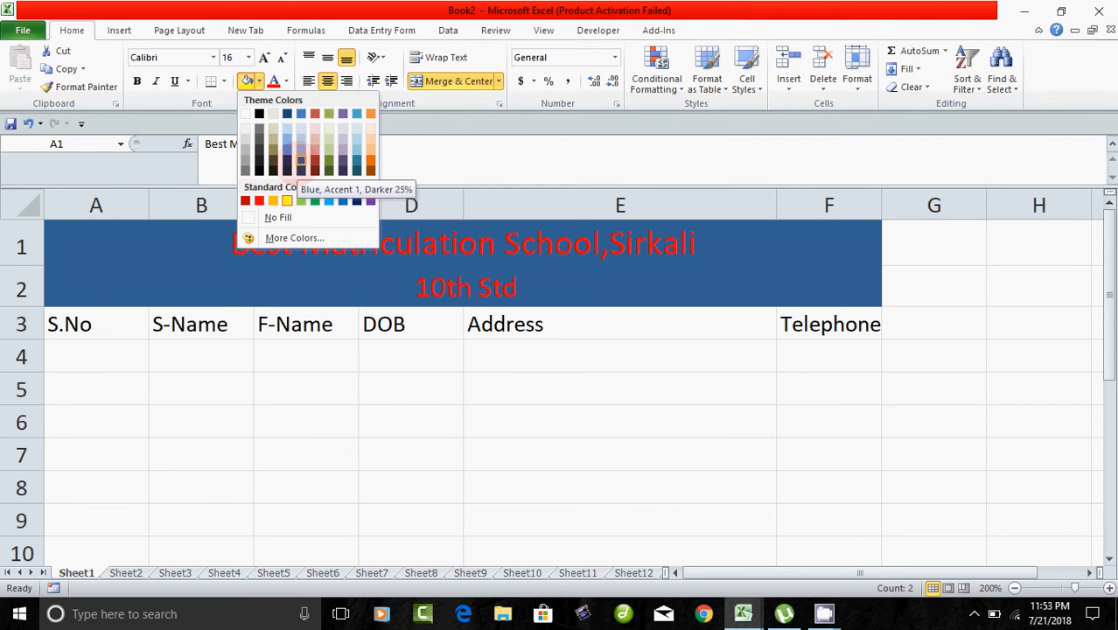
{"action": "left_click", "coordinate": [300, 161]}
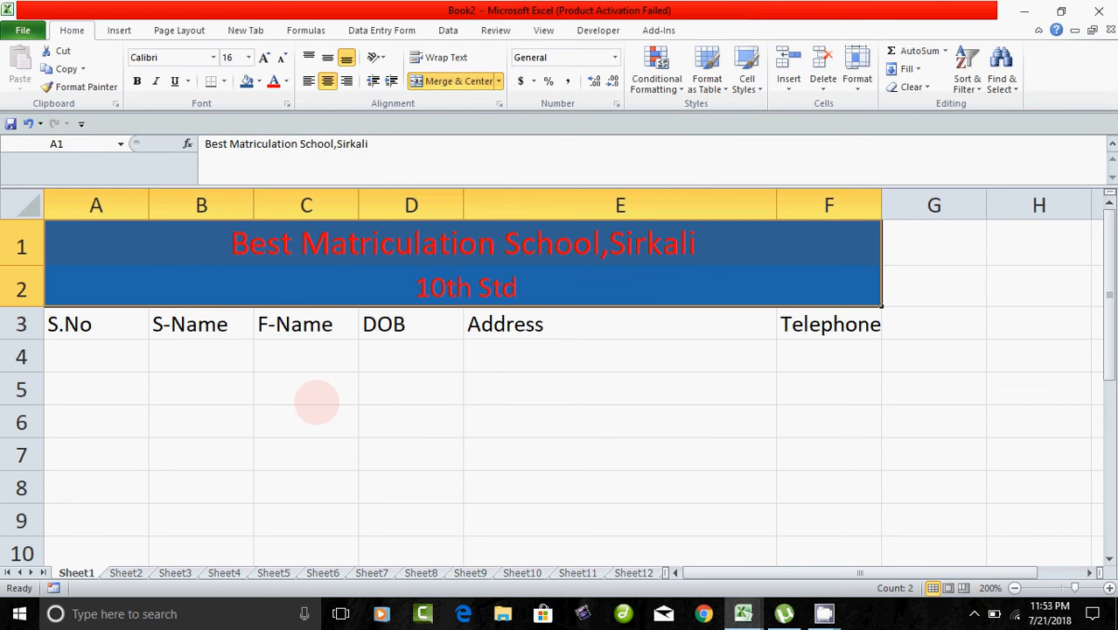
{"action": "left_click", "coordinate": [325, 287]}
{"action": "mouse_move", "coordinate": [324, 245]}
{"action": "left_mouse_down"}
{"action": "mouse_move", "coordinate": [349, 285]}
{"action": "mouse_move", "coordinate": [367, 289]}
{"action": "left_mouse_up"}
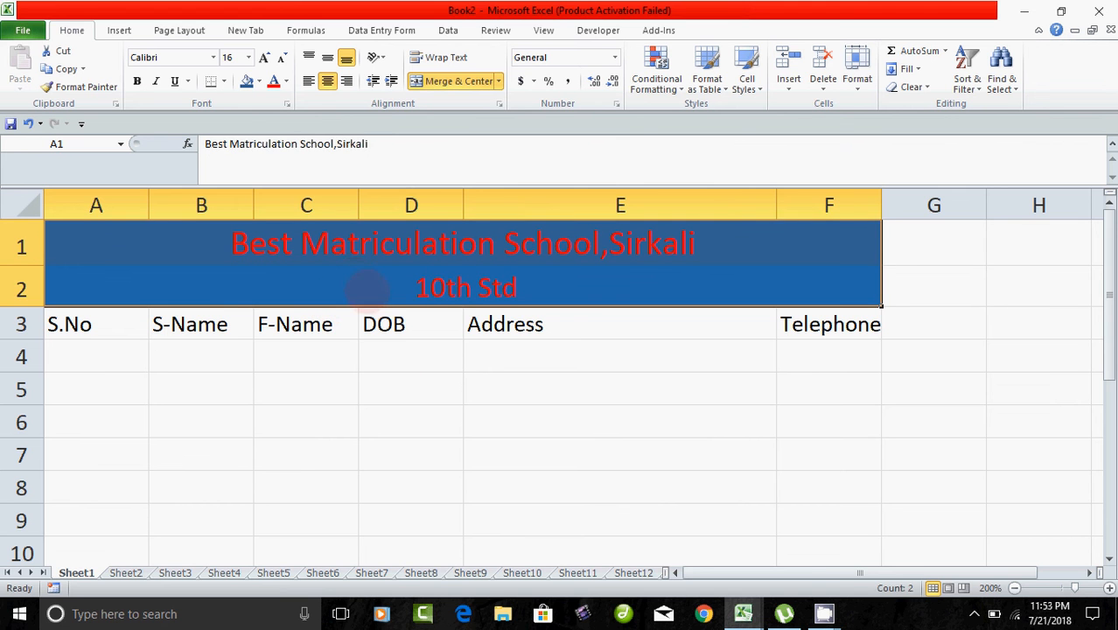
{"action": "left_click", "coordinate": [392, 384]}
{"action": "left_click", "coordinate": [374, 251]}
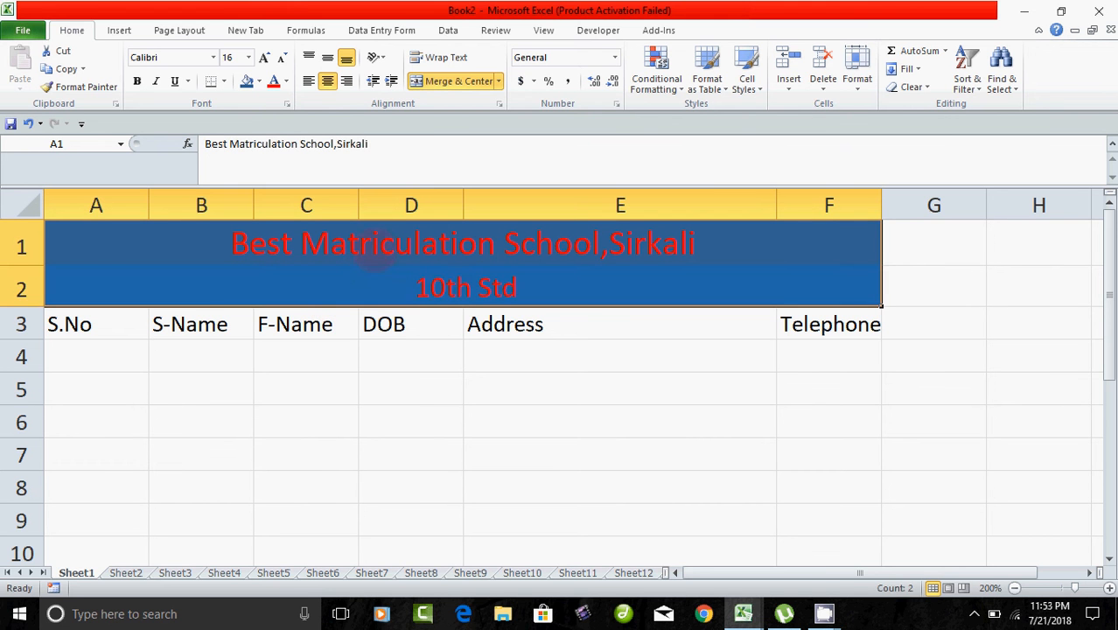
{"action": "left_click", "coordinate": [374, 251]}
{"action": "left_click", "coordinate": [358, 267]}
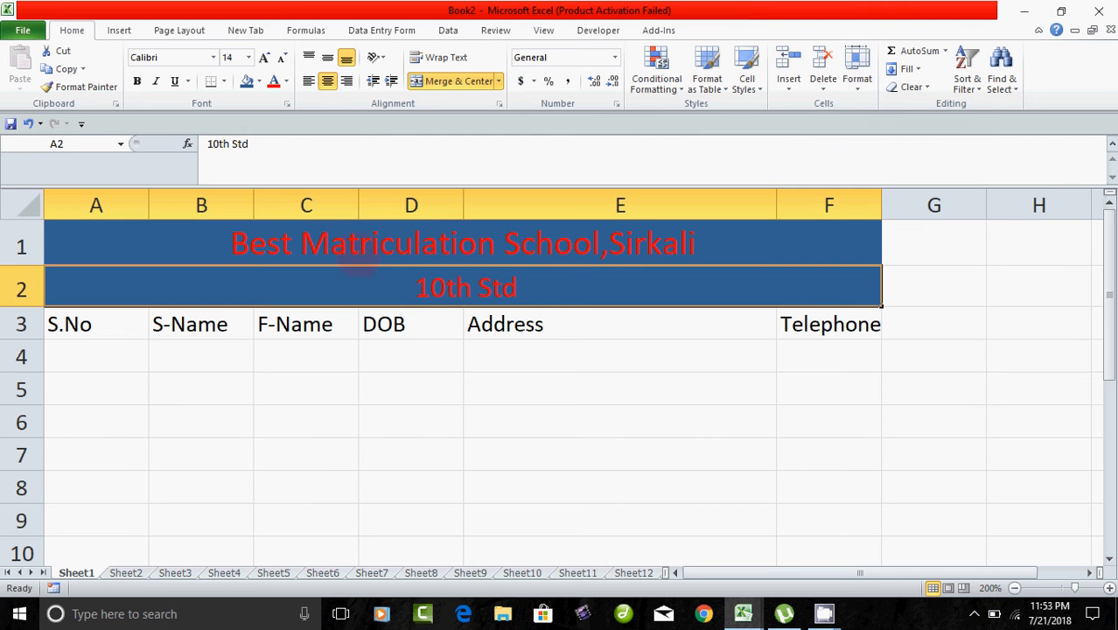
{"action": "left_click_drag", "start_coordinate": [350, 245], "coordinate": [350, 289]}
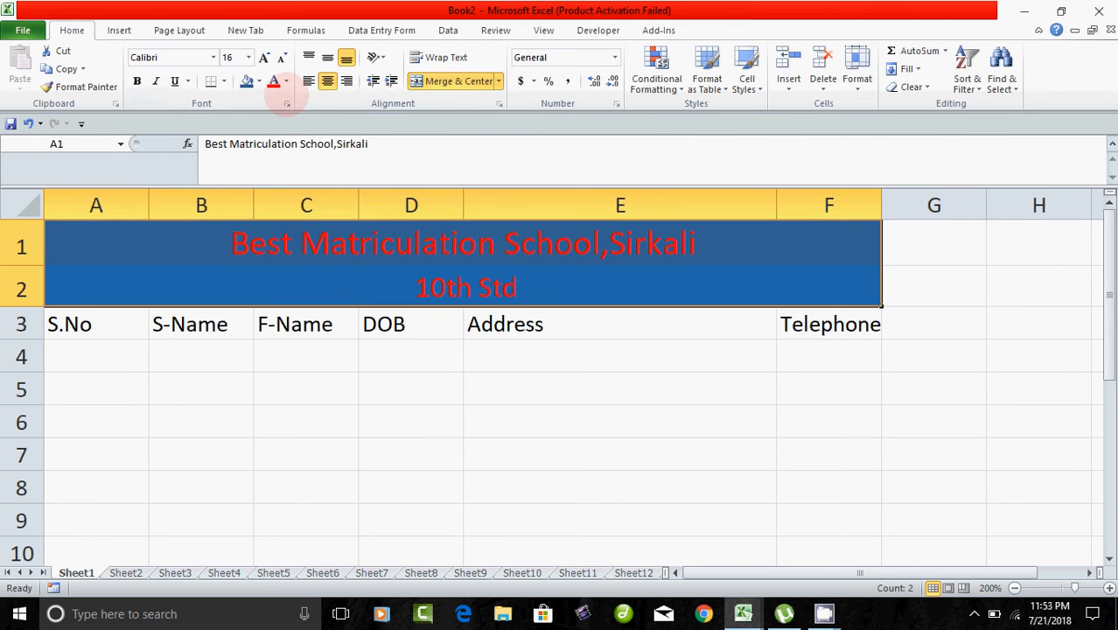
Make the text of both title rows white
{"action": "left_click", "coordinate": [286, 81]}
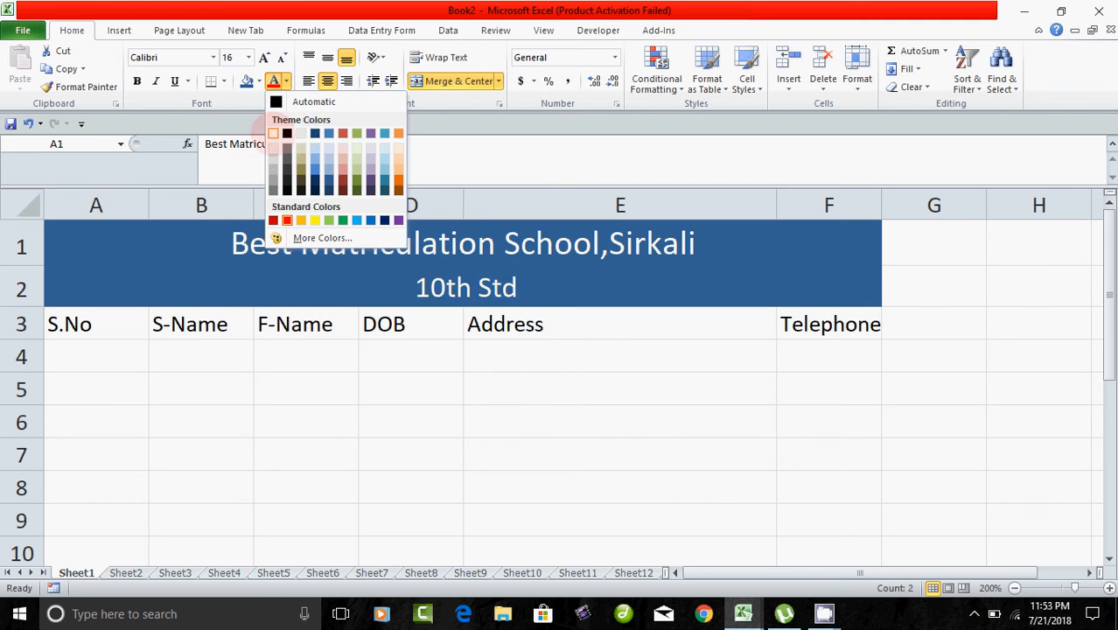
{"action": "left_click", "coordinate": [333, 426]}
{"action": "left_click", "coordinate": [338, 432]}
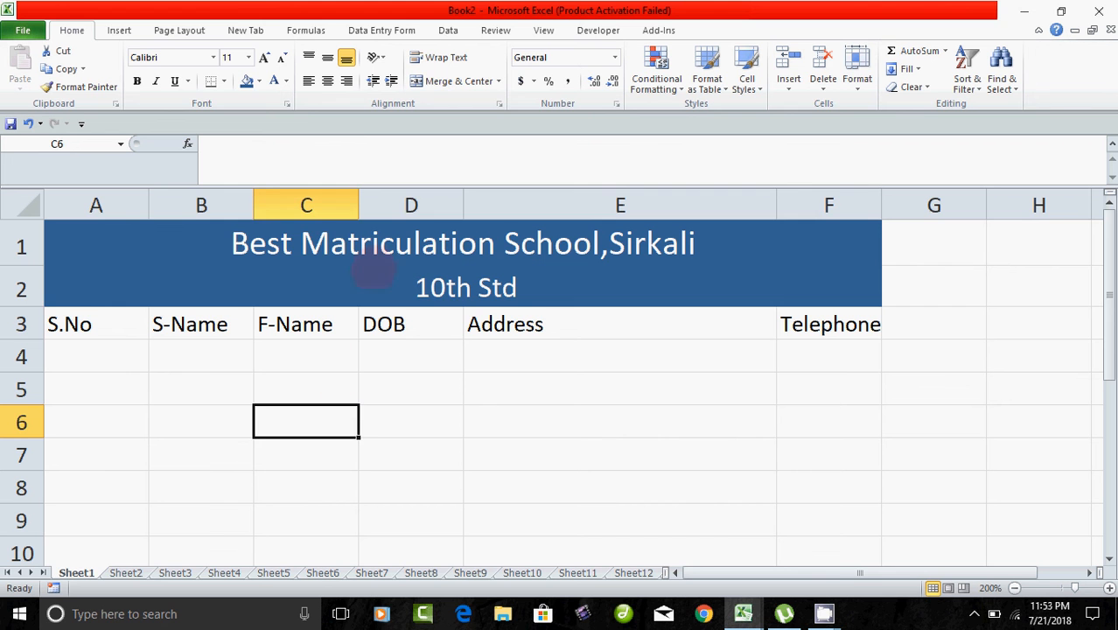
Enlarge both title lines three steps to 22 point
{"action": "left_click_drag", "start_coordinate": [391, 247], "coordinate": [398, 279]}
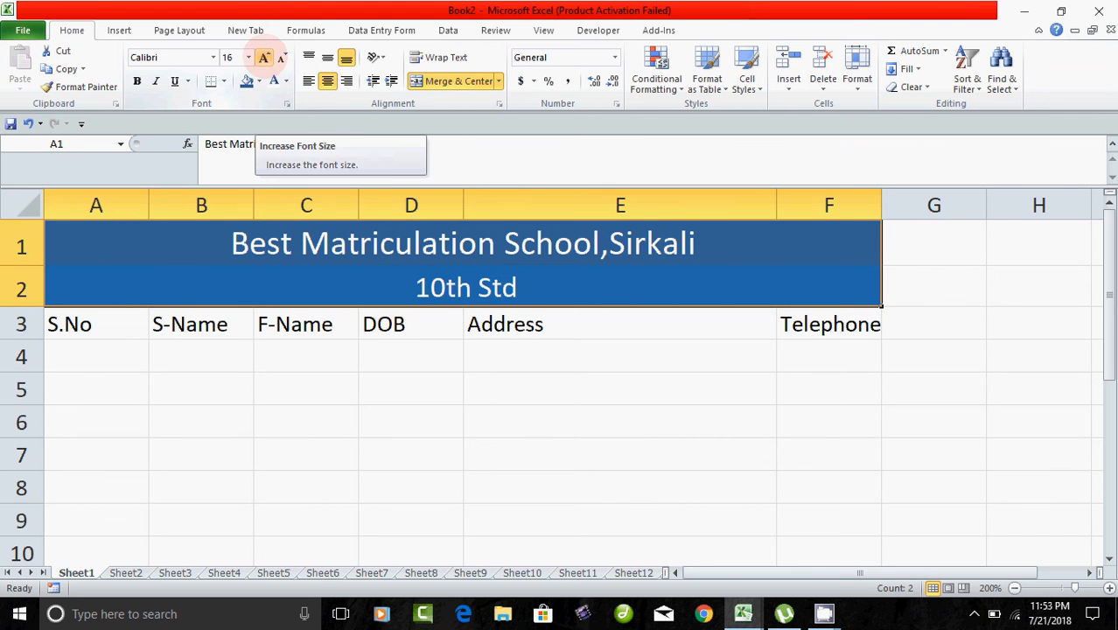
{"action": "left_click", "coordinate": [263, 57]}
{"action": "left_click", "coordinate": [263, 57]}
{"action": "left_click", "coordinate": [264, 56]}
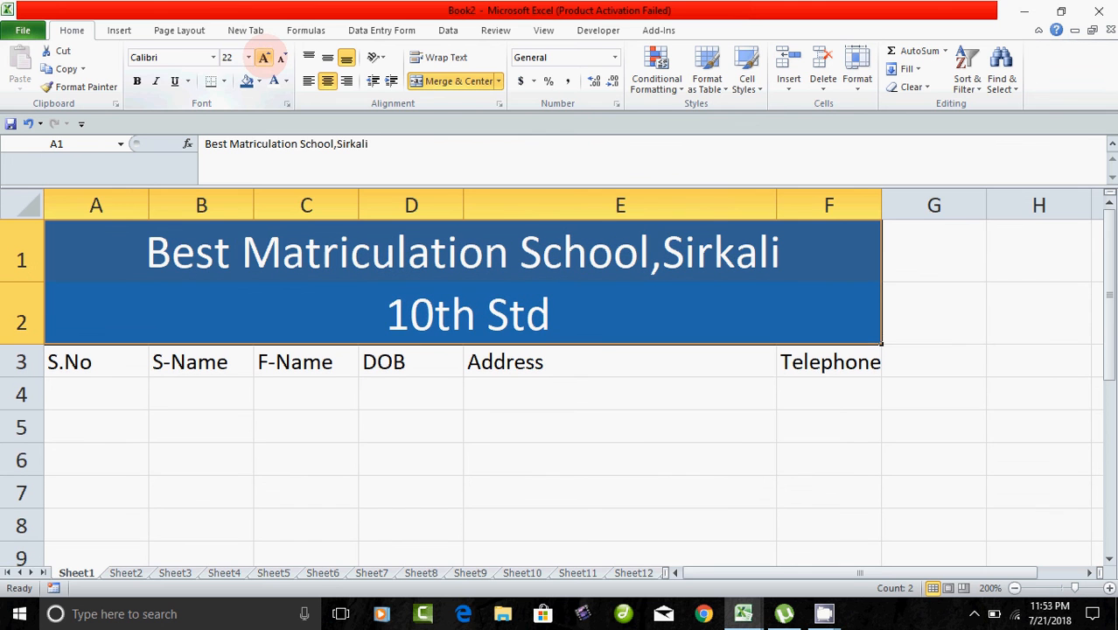
{"action": "left_click", "coordinate": [313, 452]}
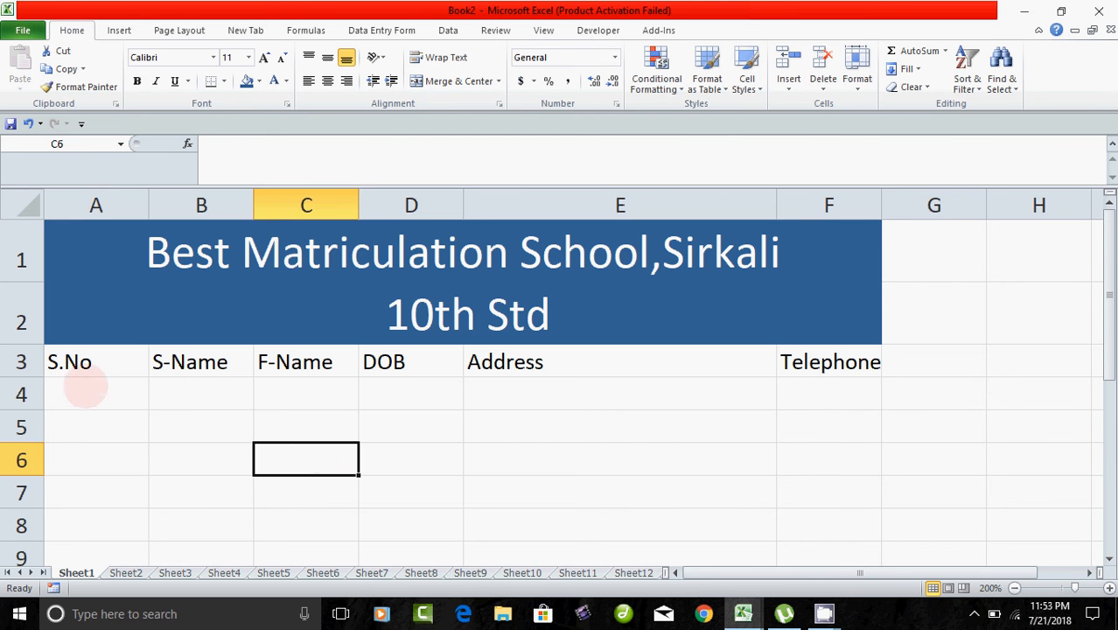
Enter serial numbers 1 to 4 in A4:A7 under S.No
{"action": "left_click", "coordinate": [92, 393]}
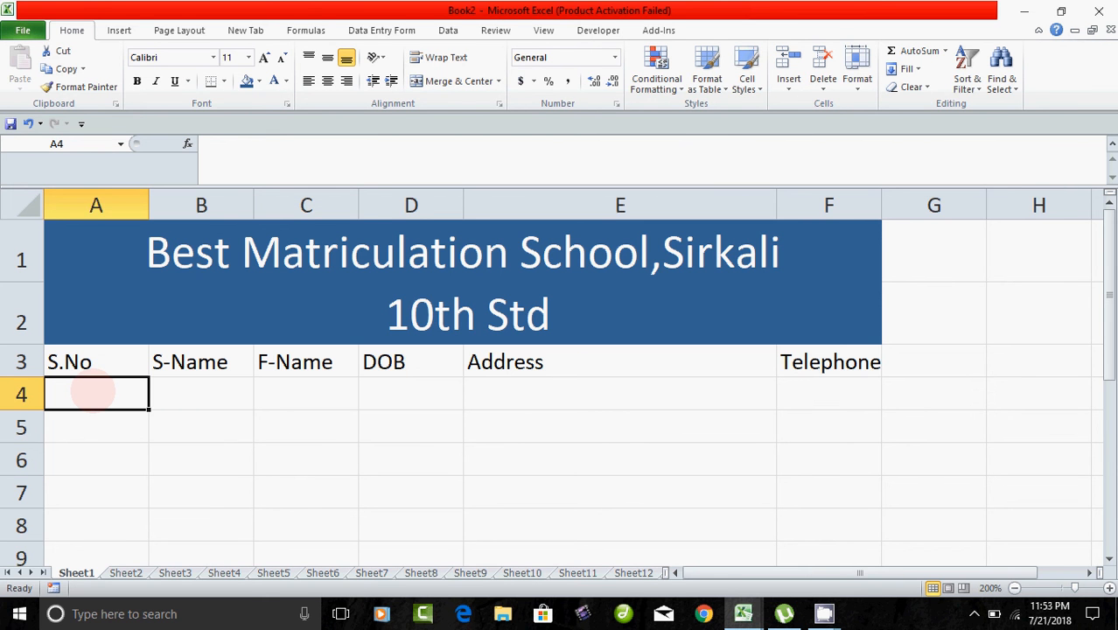
{"action": "type", "text": "1"}
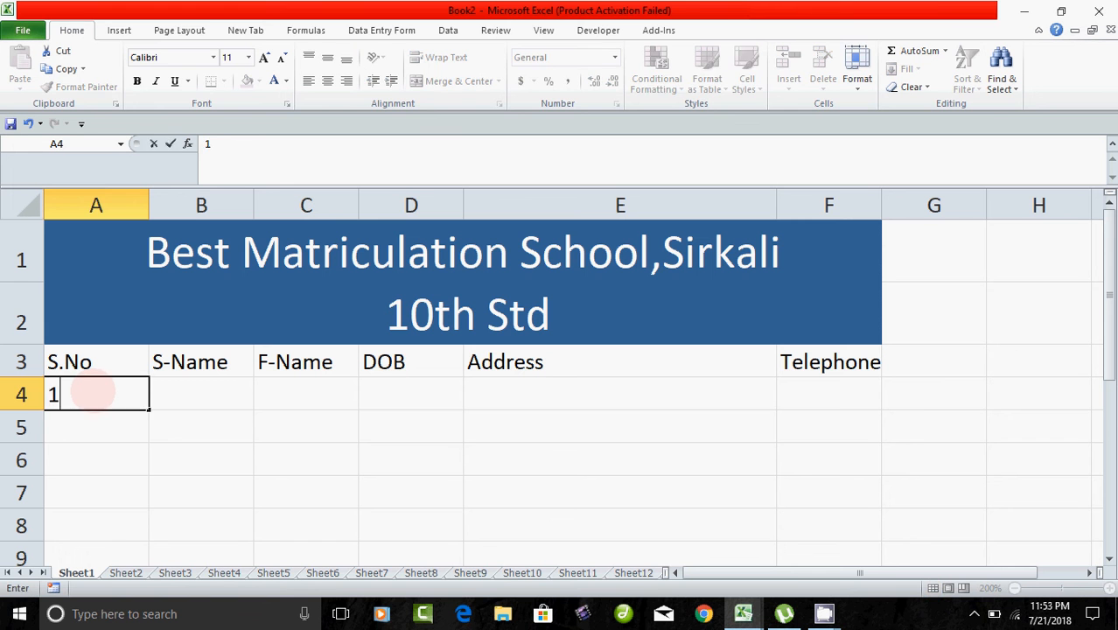
{"action": "key", "text": "Return"}
{"action": "type", "text": "2"}
{"action": "key", "text": "Return"}
{"action": "type", "text": "3"}
{"action": "key", "text": "Return"}
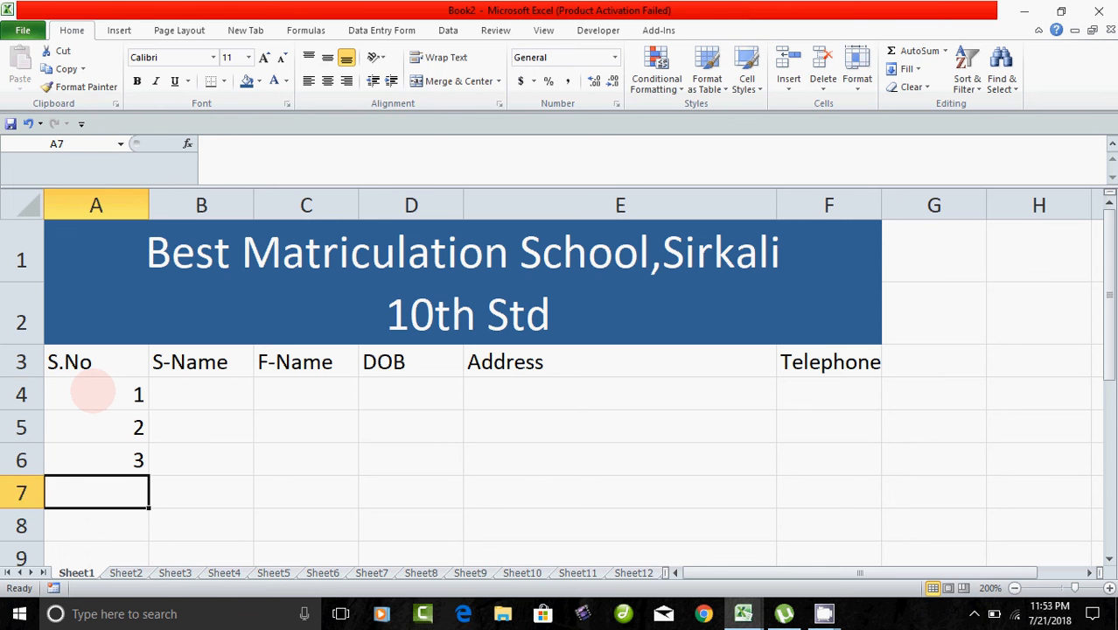
{"action": "type", "text": "4"}
{"action": "key", "text": "Return"}
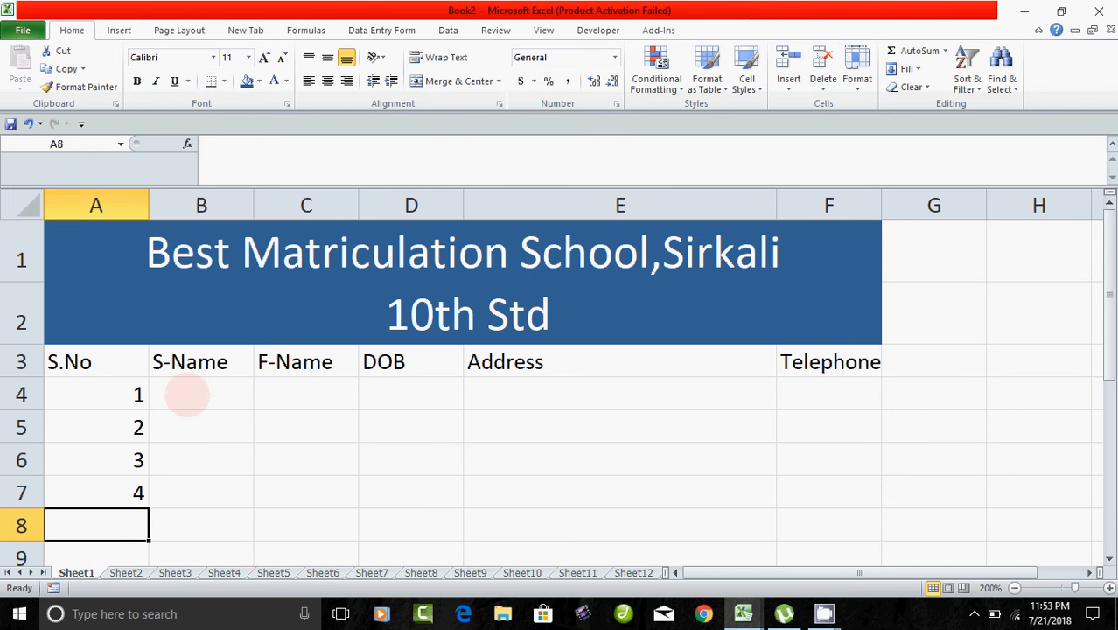
Enter student names Arul, Roshan, Murugan and Malar in B4:B7
{"action": "left_click", "coordinate": [190, 393]}
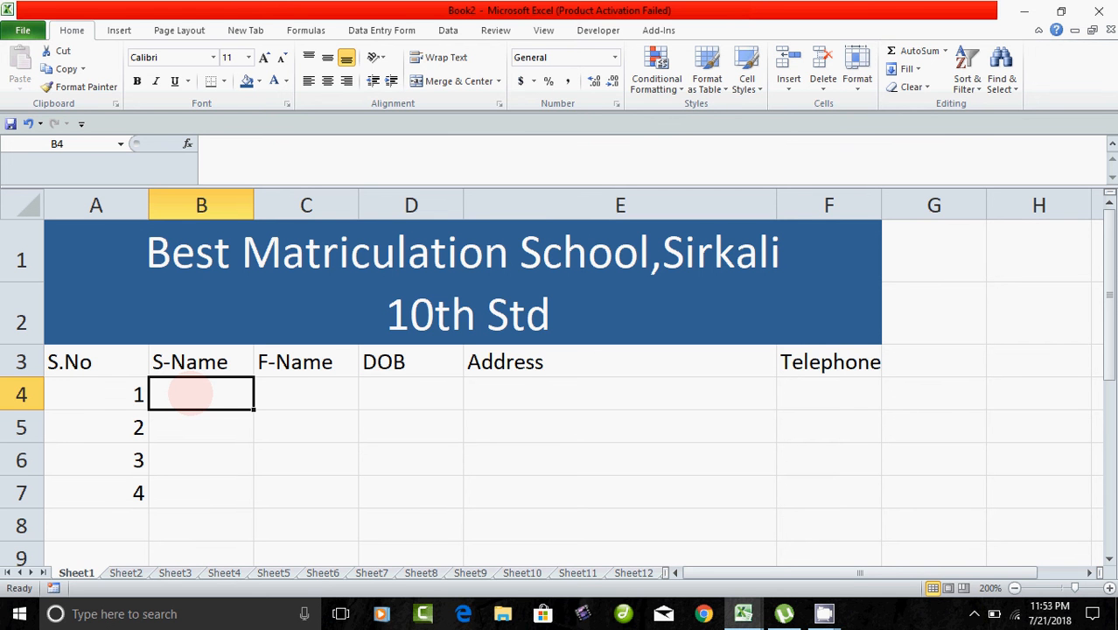
{"action": "type", "text": "Arul"}
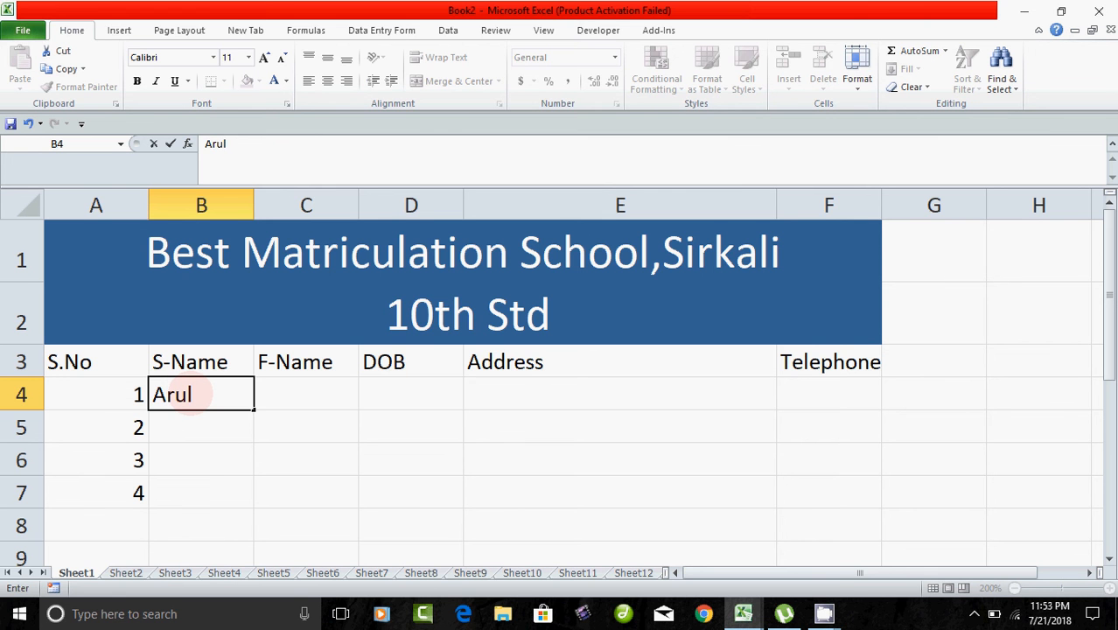
{"action": "key", "text": "Return"}
{"action": "type", "text": "Roshan"}
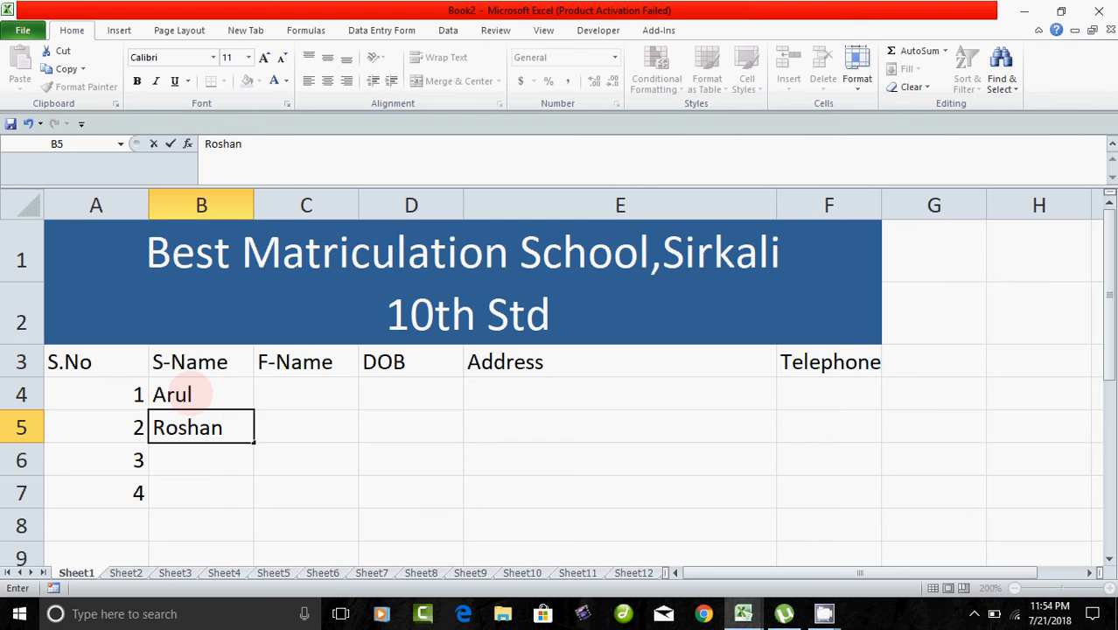
{"action": "key", "text": "Return"}
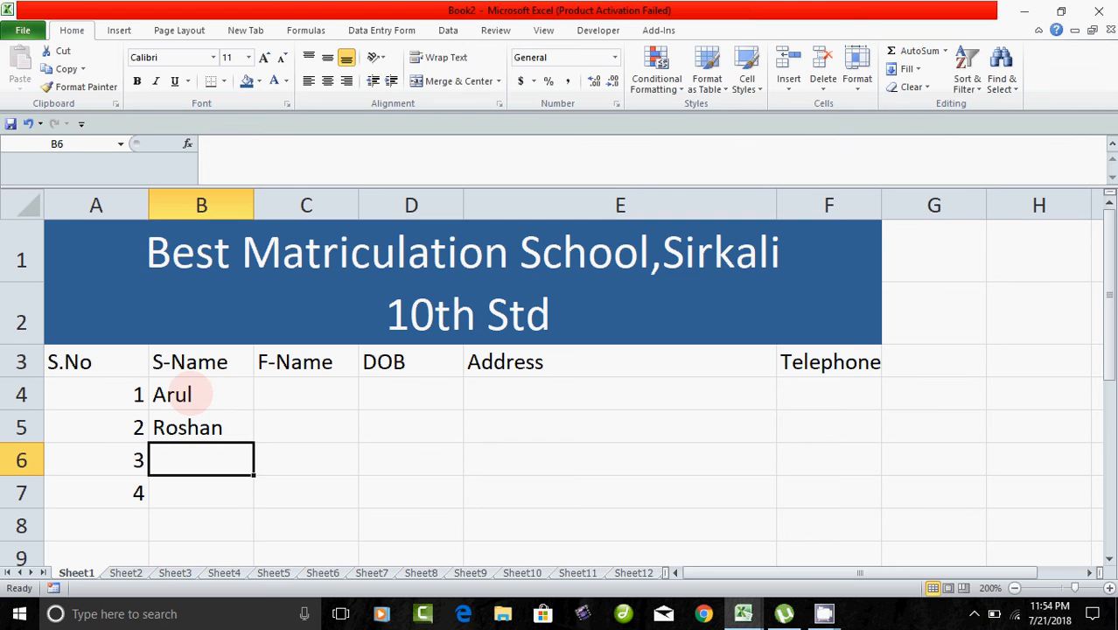
{"action": "type", "text": "Mur"}
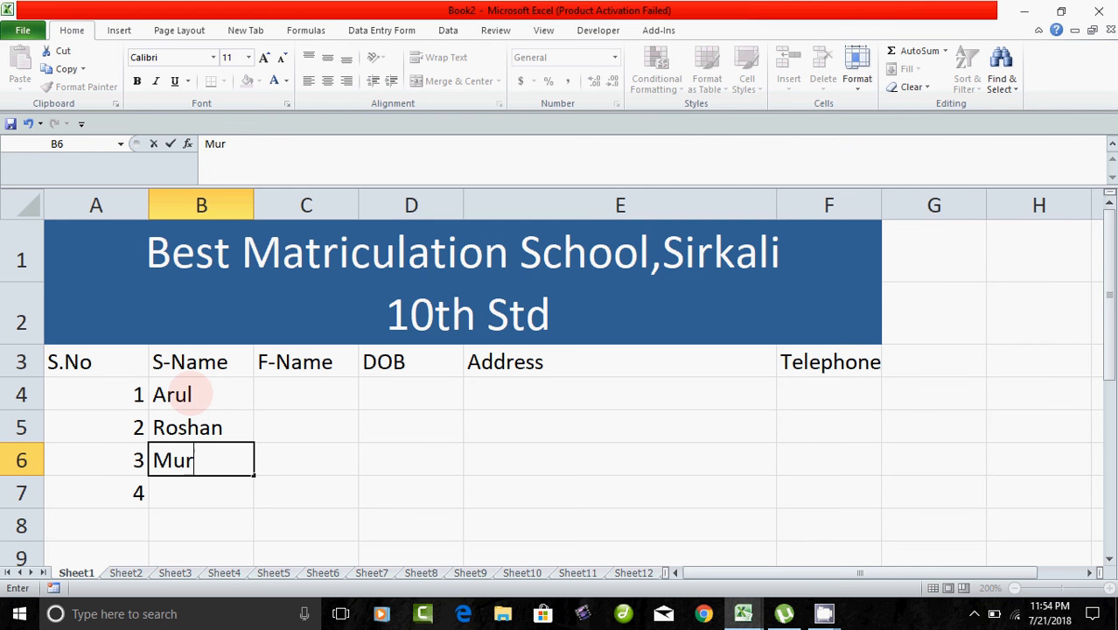
{"action": "type", "text": "ugan"}
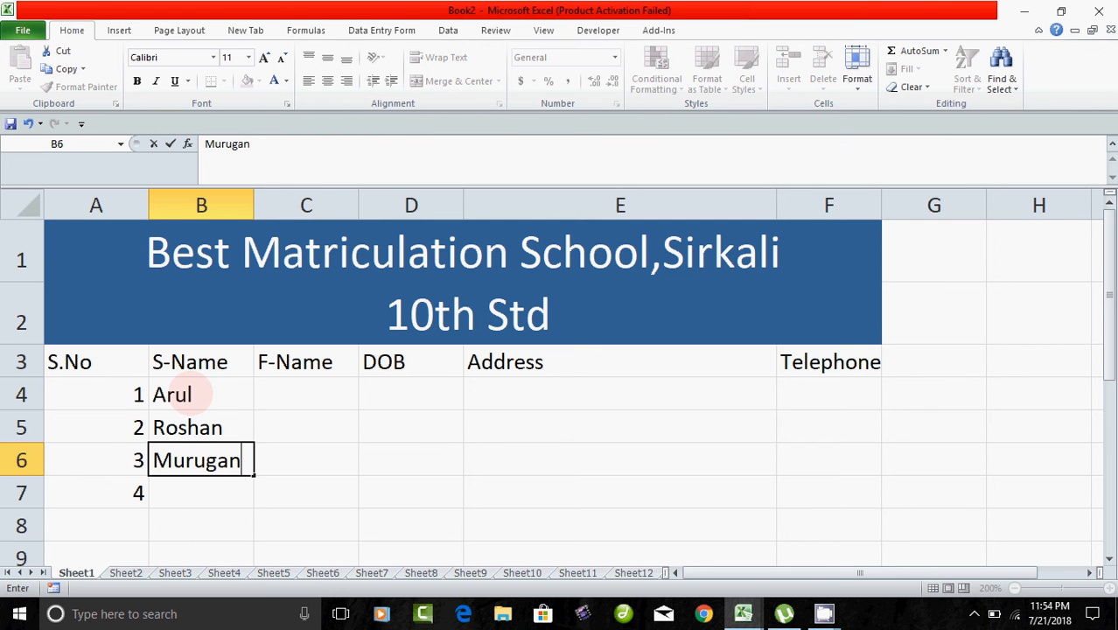
{"action": "key", "text": "Return"}
{"action": "type", "text": "Malar"}
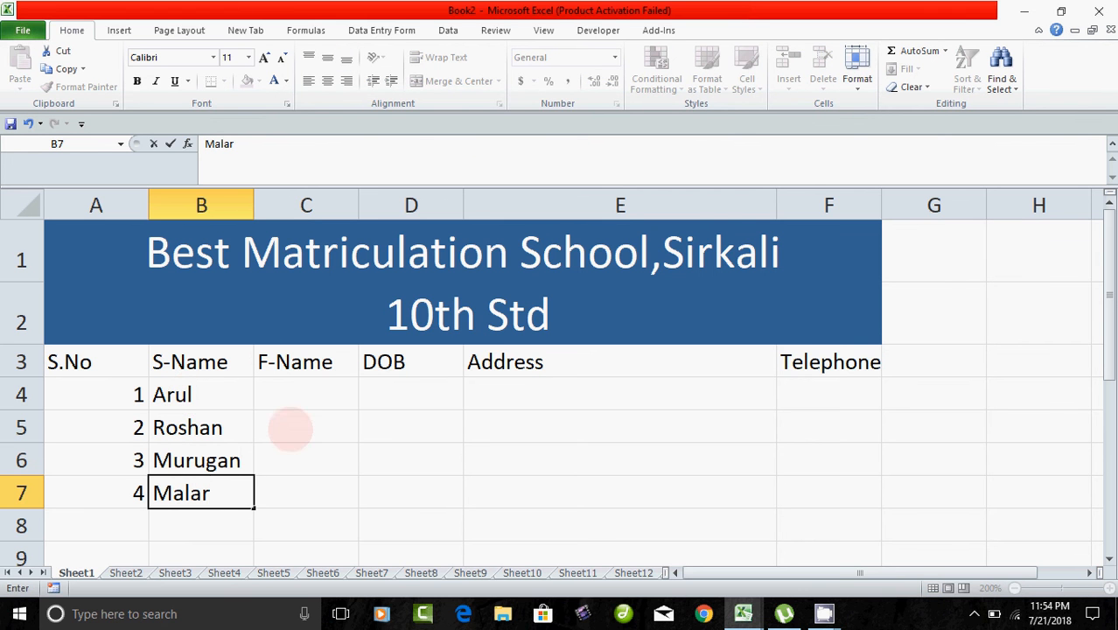
Start the first father's name in C4, correcting a typo
{"action": "left_click", "coordinate": [313, 390]}
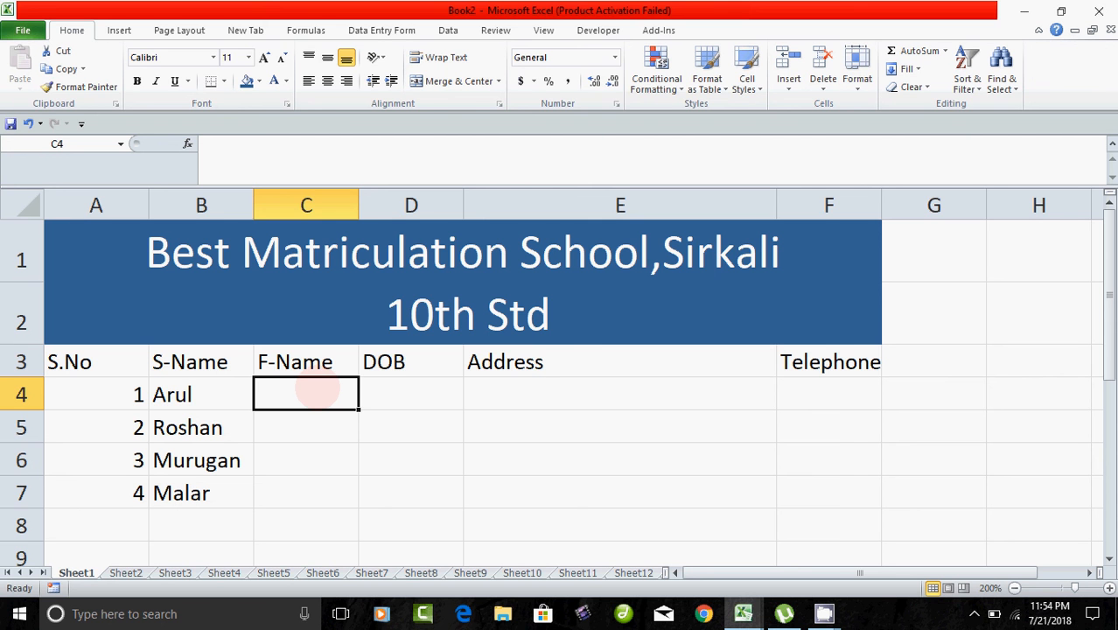
{"action": "type", "text": "Sova"}
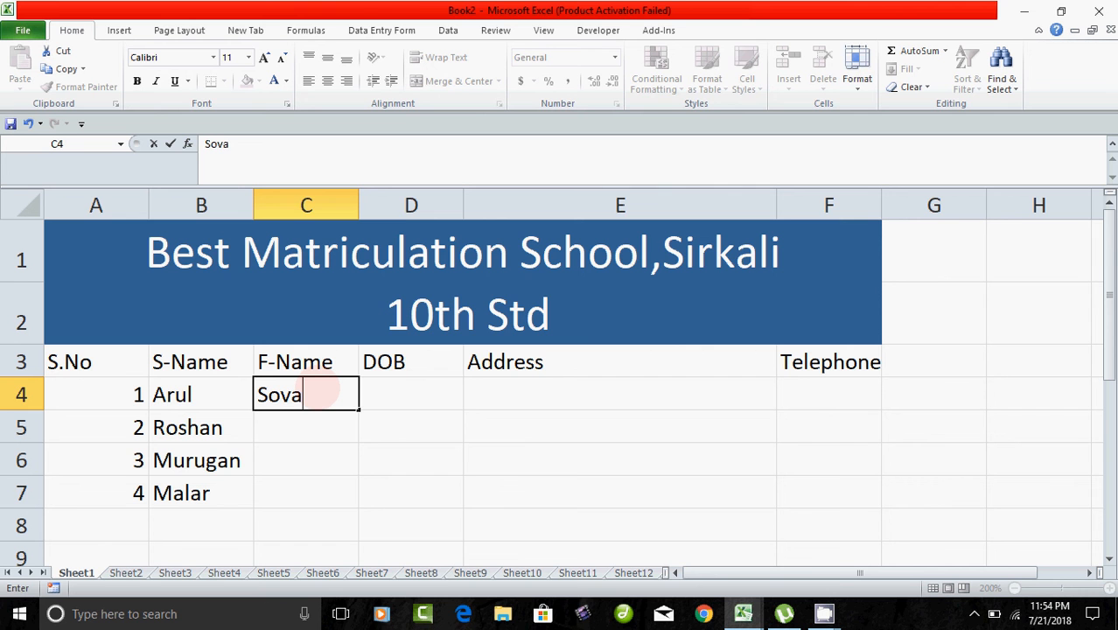
{"action": "key", "text": "BackSpace"}
{"action": "key", "text": "BackSpace"}
{"action": "key", "text": "BackSpace"}
Complete Siva in C4 and enter Rahamathullah, Bala and Sivakumar in C5:C7
{"action": "type", "text": "iva"}
{"action": "key", "text": "Return"}
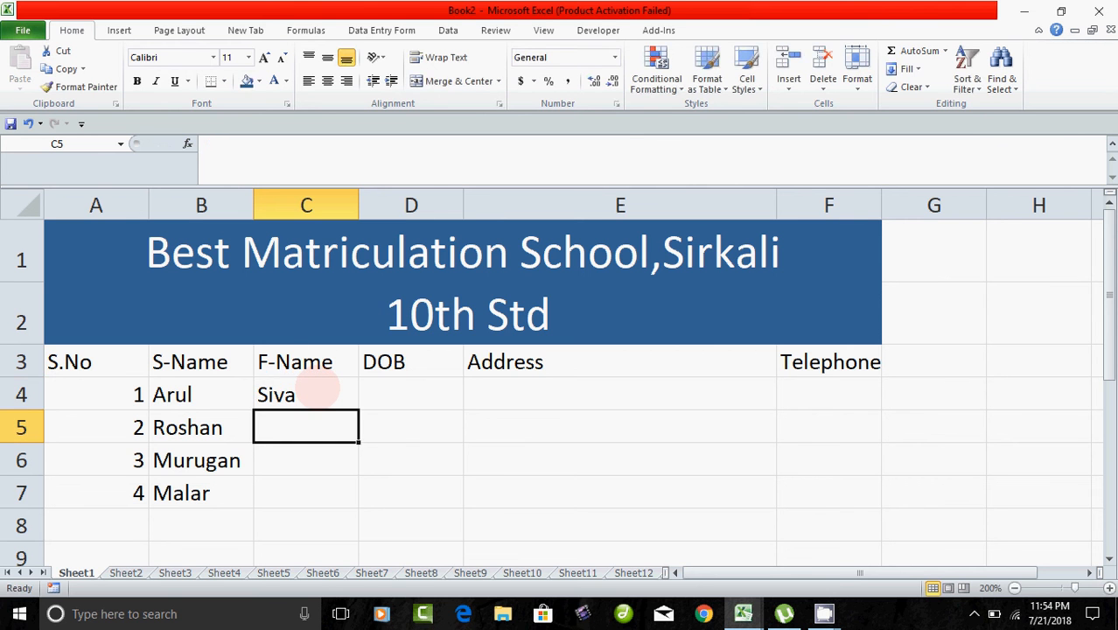
{"action": "type", "text": "Rahama"}
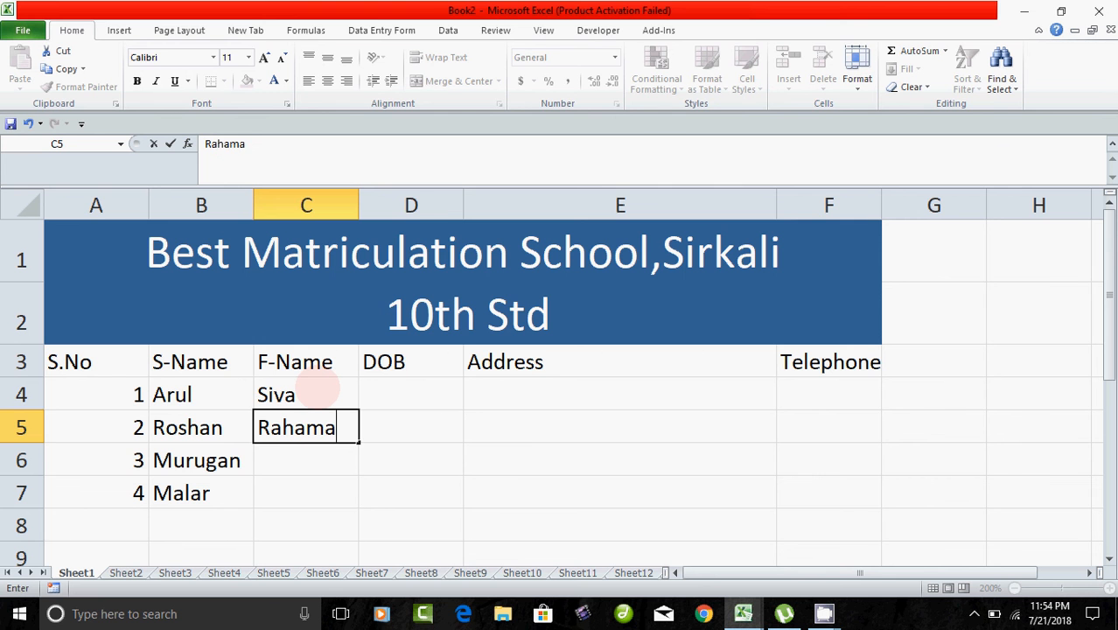
{"action": "type", "text": "thullah"}
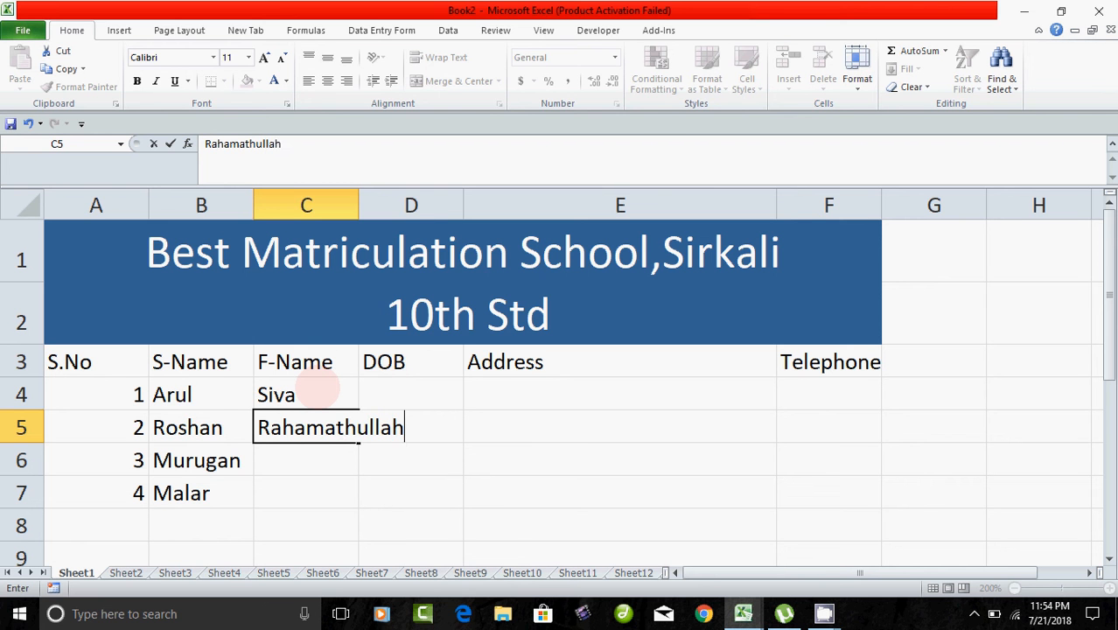
{"action": "key", "text": "Return"}
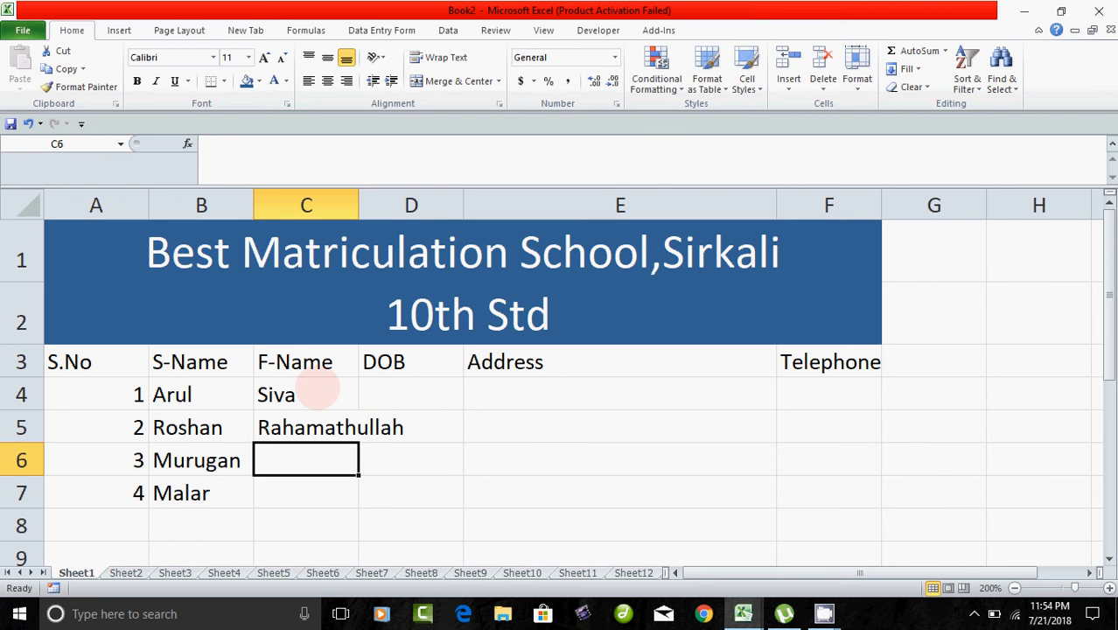
{"action": "type", "text": "Bala"}
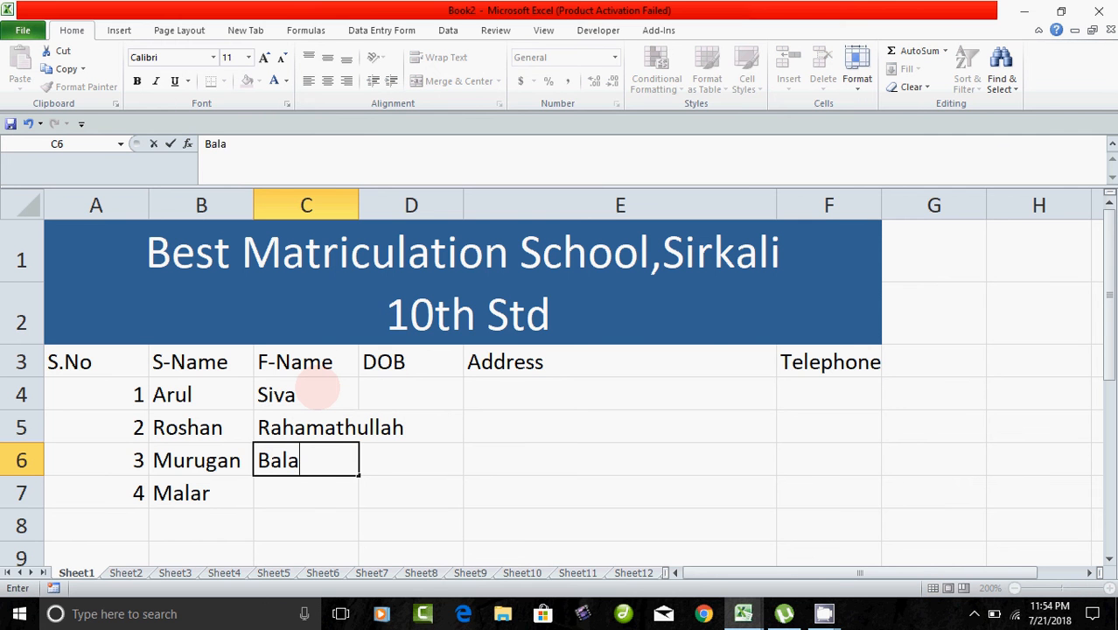
{"action": "key", "text": "Return"}
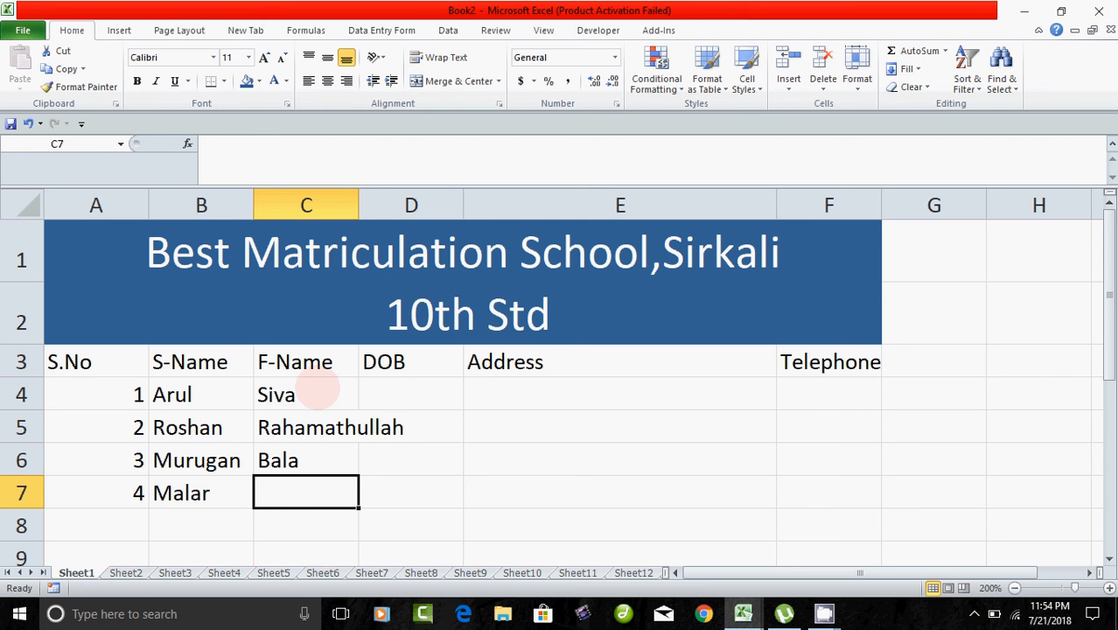
{"action": "type", "text": "Sivak"}
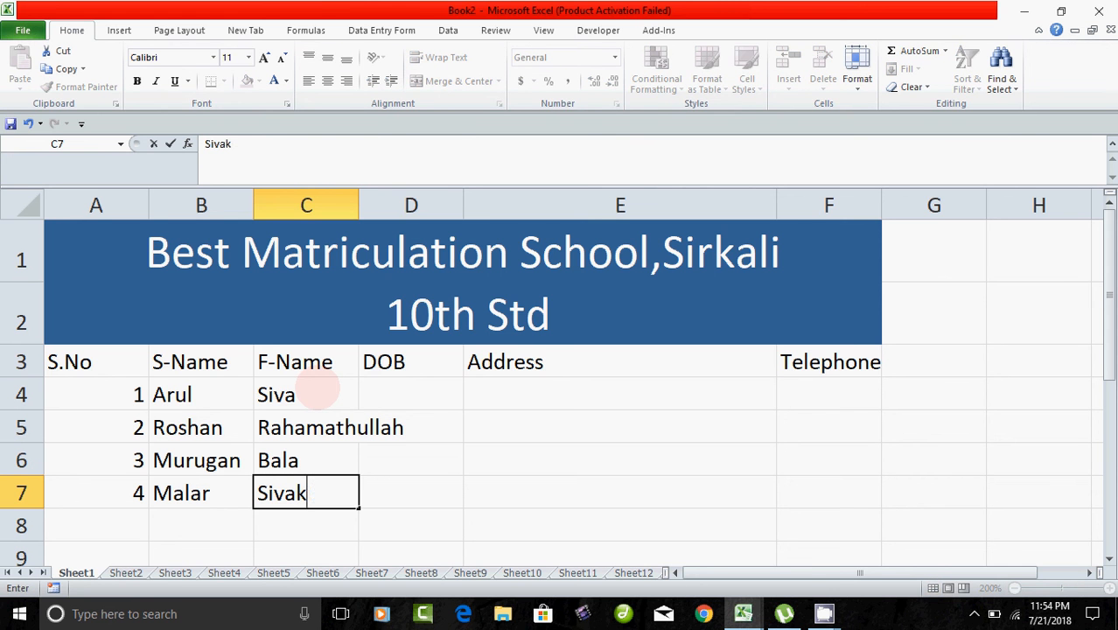
{"action": "type", "text": "umar"}
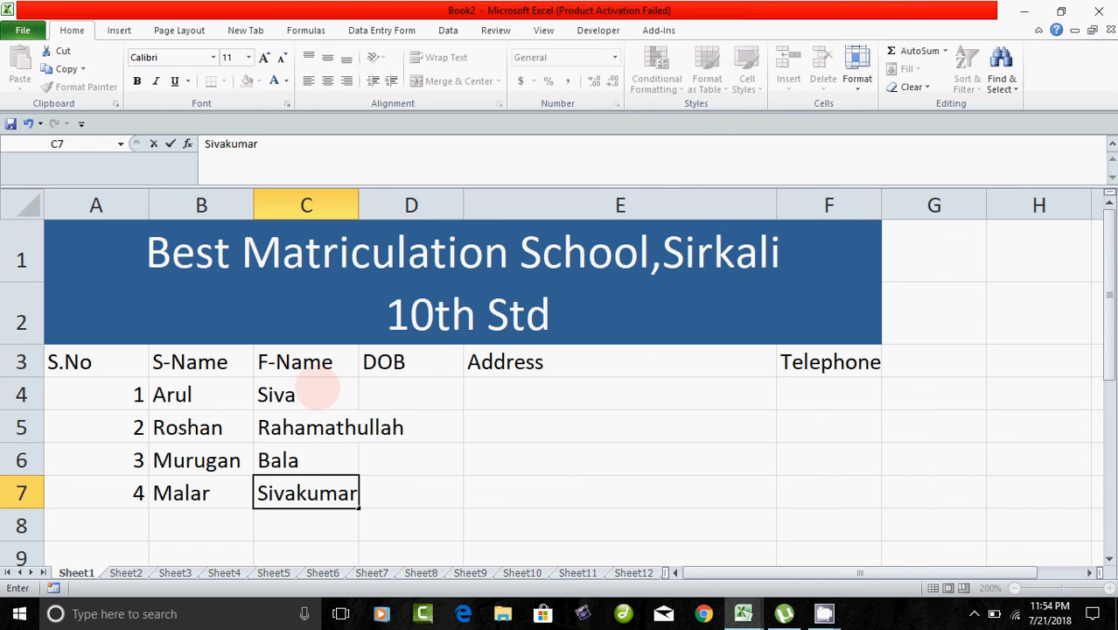
{"action": "key", "text": "Return"}
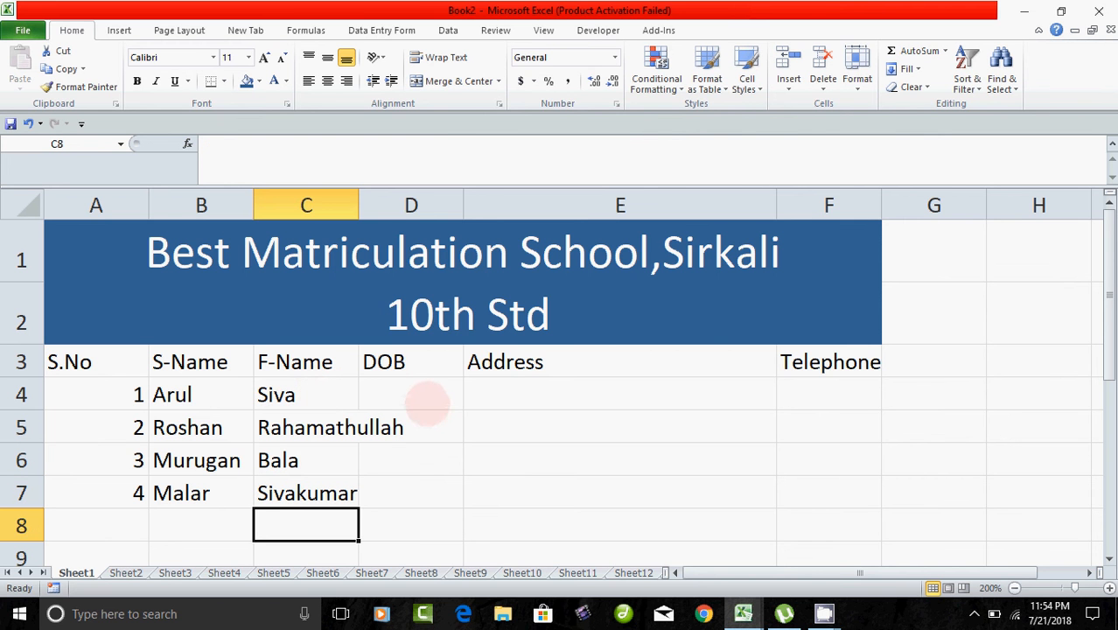
Review the F-Name entries, including the overflowing Rahamathullah, and select the F-Name heading
{"action": "left_click", "coordinate": [425, 401]}
{"action": "left_click", "coordinate": [322, 396]}
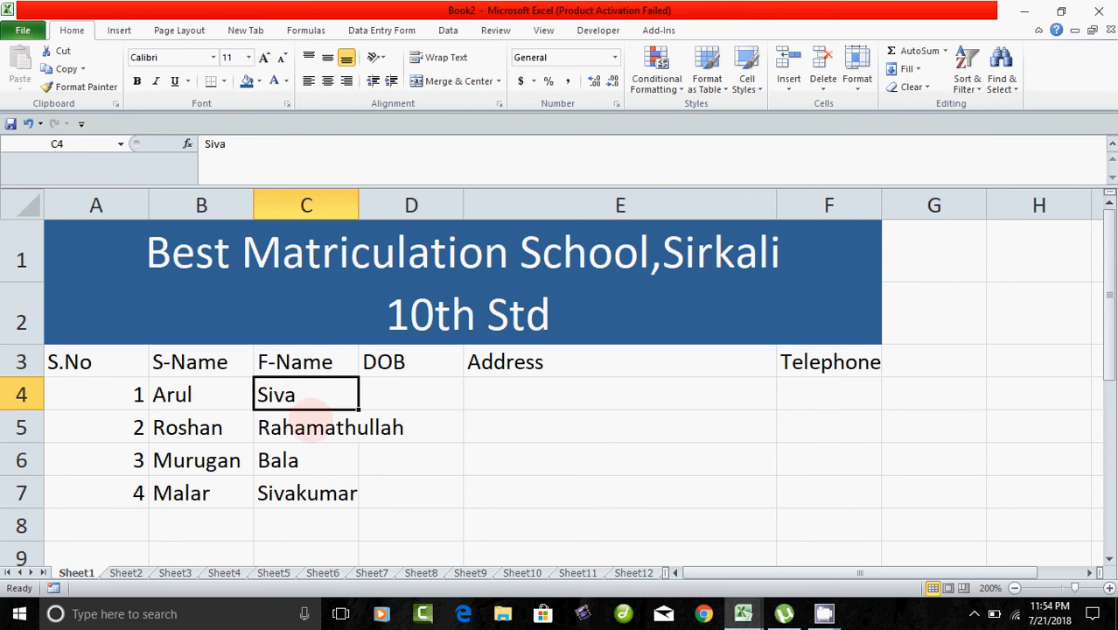
{"action": "left_click", "coordinate": [315, 434]}
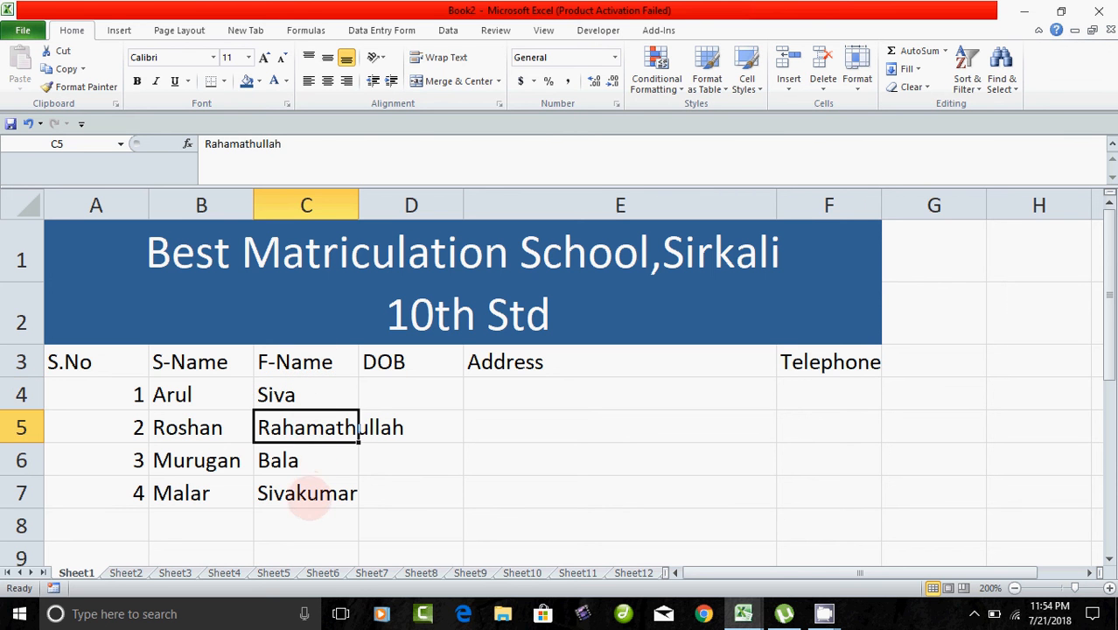
{"action": "left_click", "coordinate": [308, 507]}
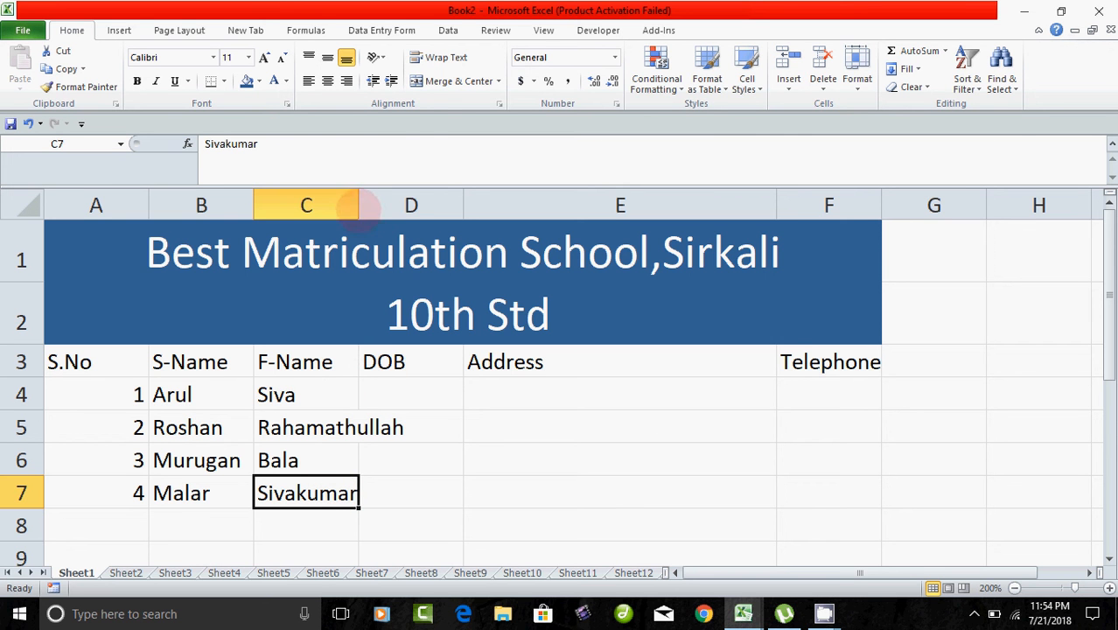
{"action": "left_click", "coordinate": [344, 367]}
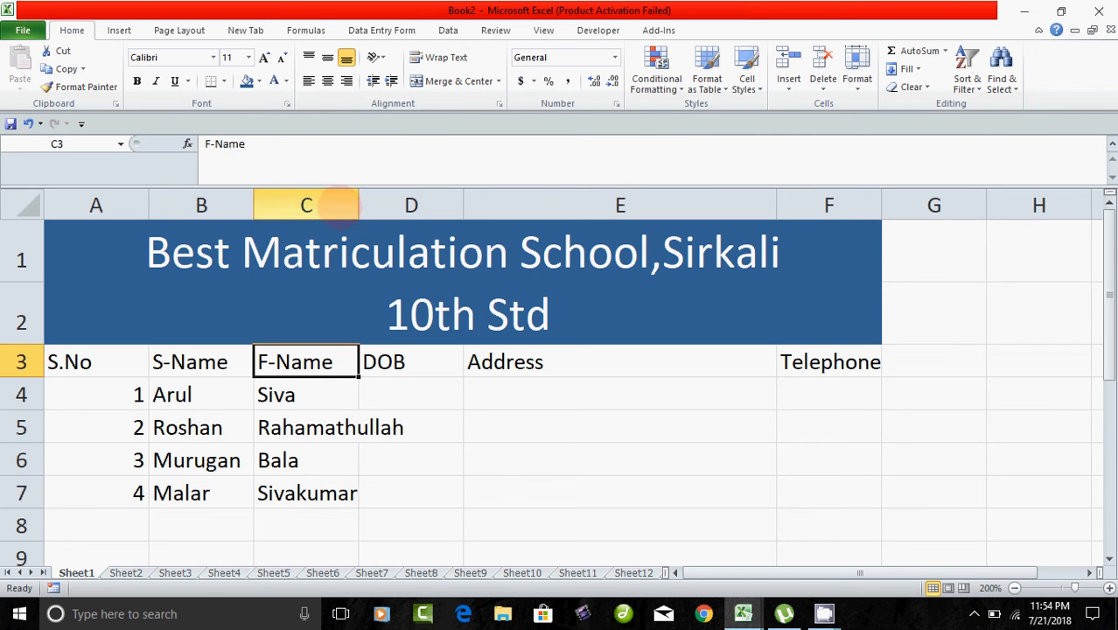
Drag column C's right border wider so Rahamathullah fits inside its cell
{"action": "left_click", "coordinate": [349, 204]}
{"action": "left_click", "coordinate": [411, 207]}
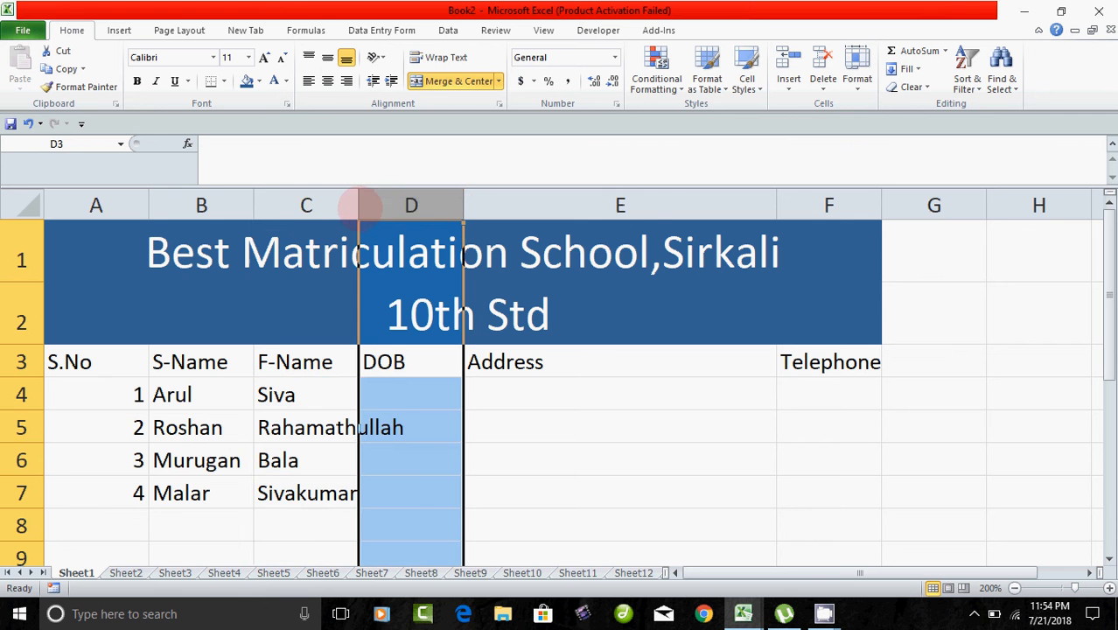
{"action": "left_click_drag", "start_coordinate": [359, 207], "coordinate": [417, 208]}
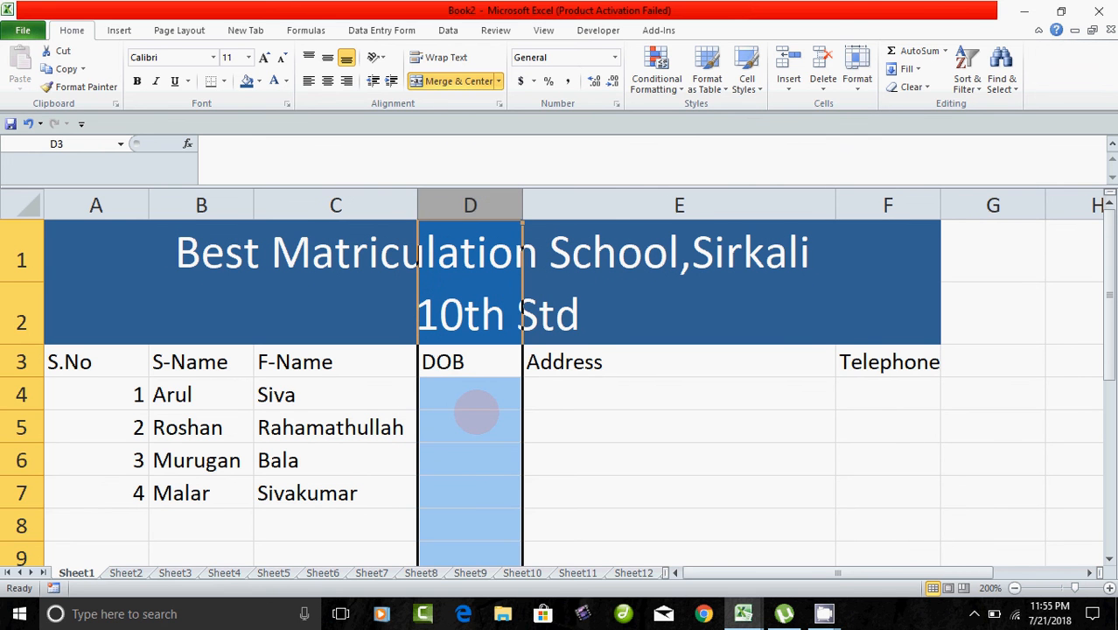
{"action": "left_click", "coordinate": [476, 398]}
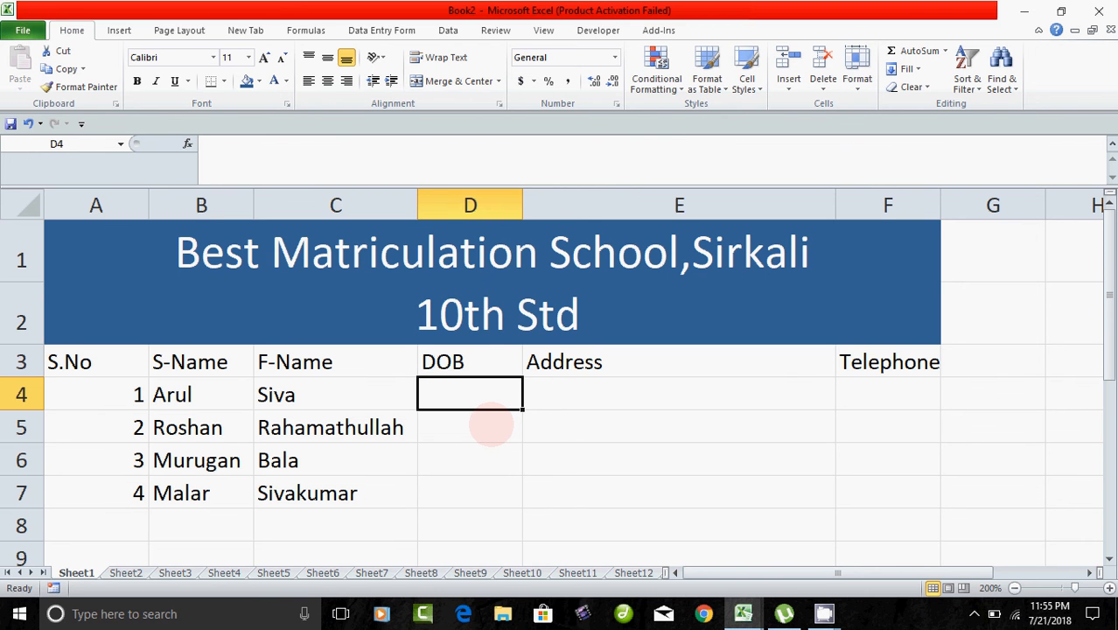
{"action": "type", "text": "10-"}
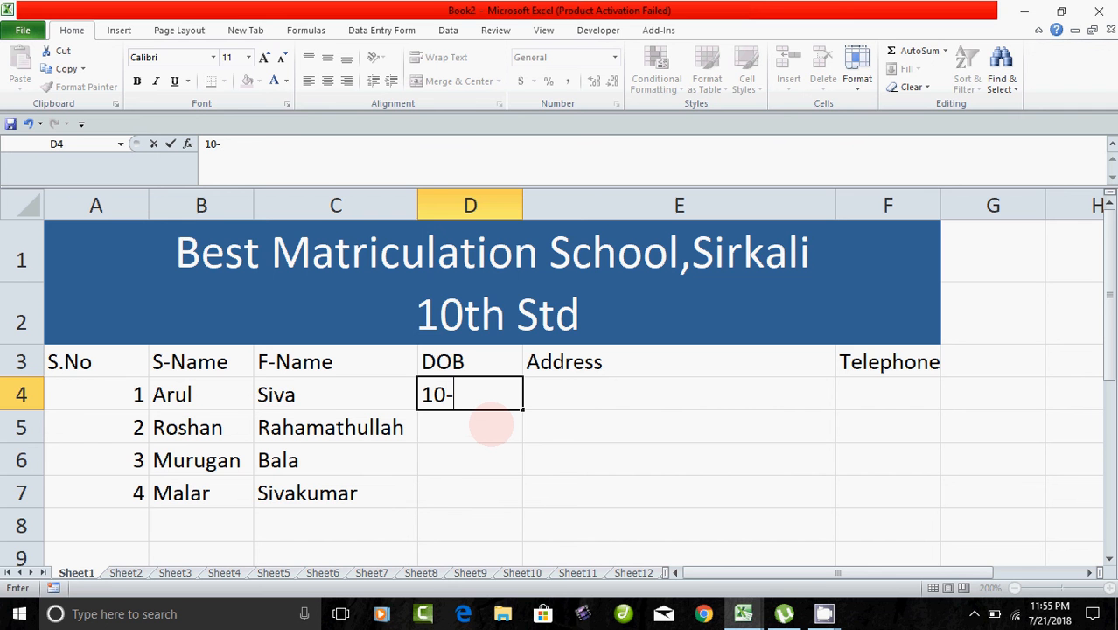
{"action": "type", "text": "10-20"}
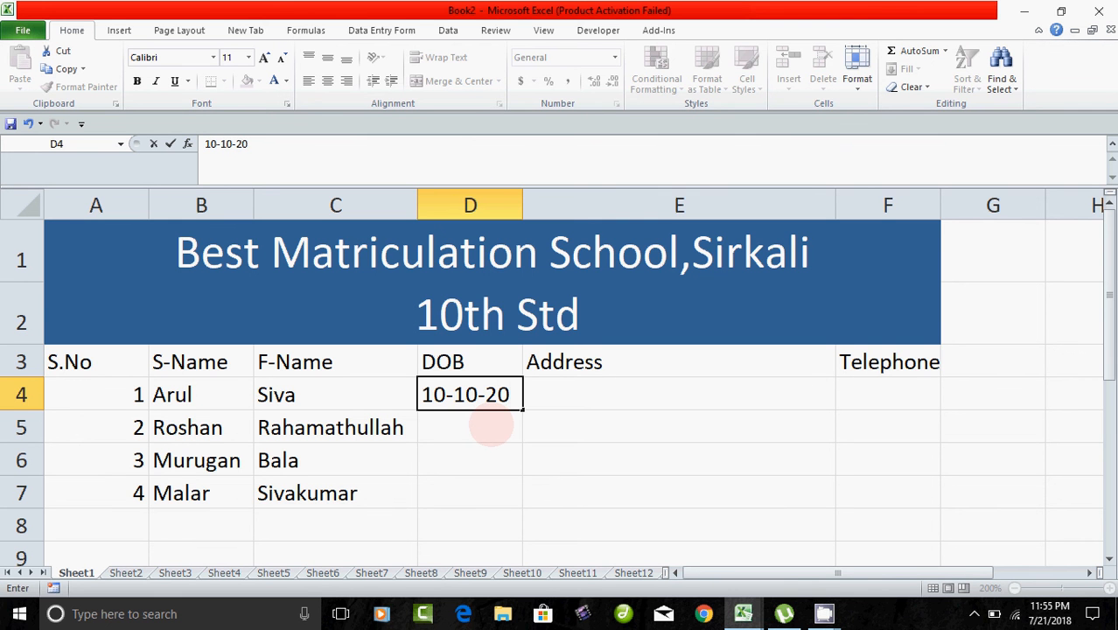
{"action": "type", "text": "02"}
{"action": "key", "text": "Return"}
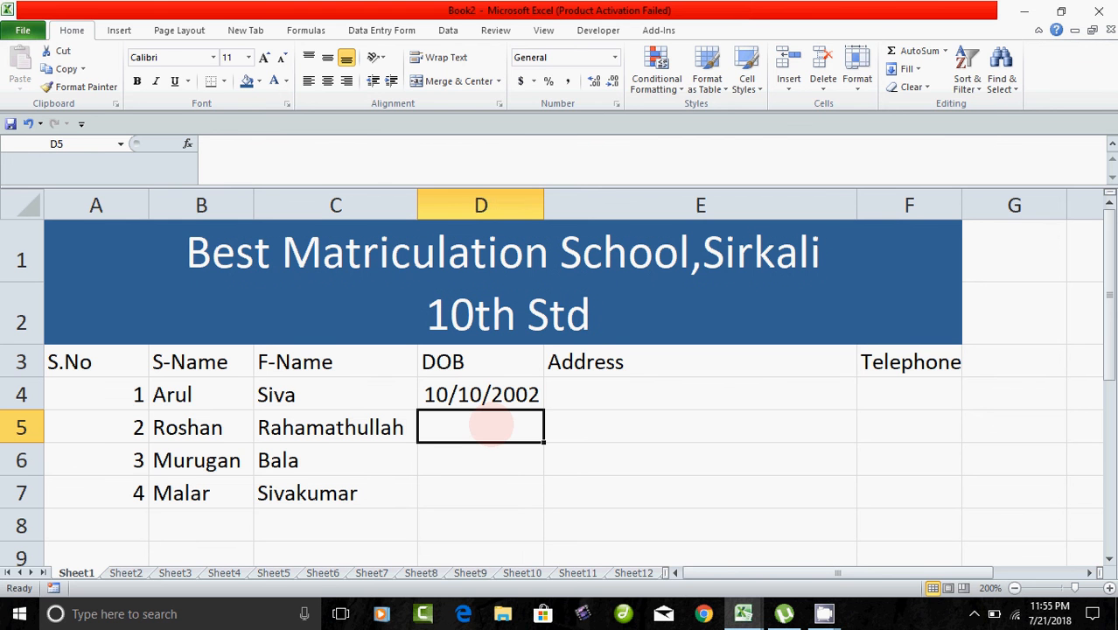
{"action": "type", "text": "2"}
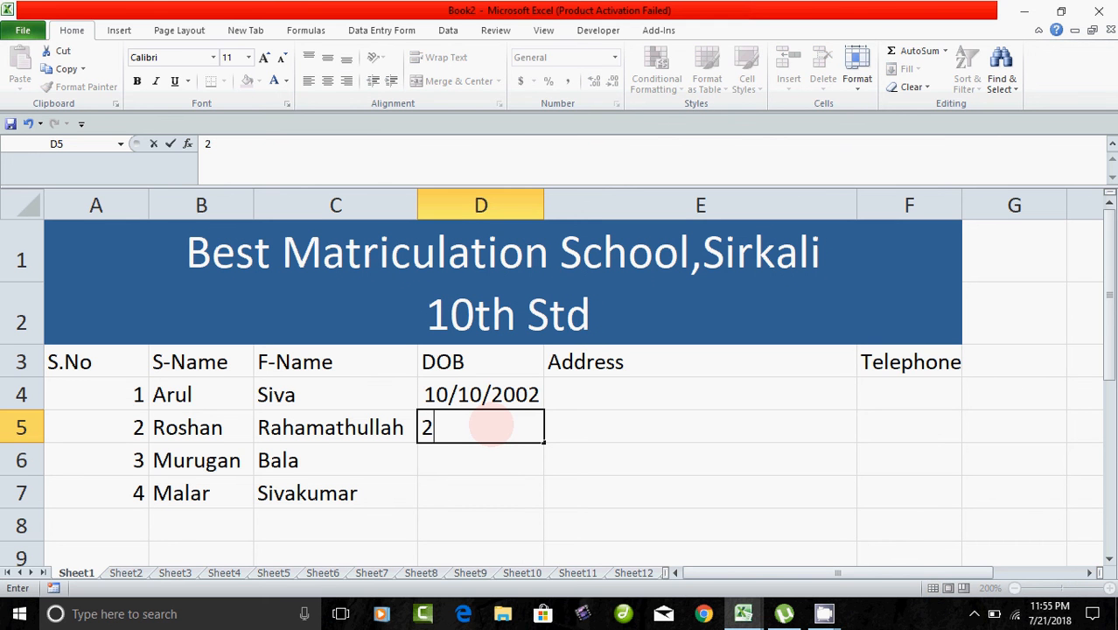
{"action": "type", "text": "4-05-2002"}
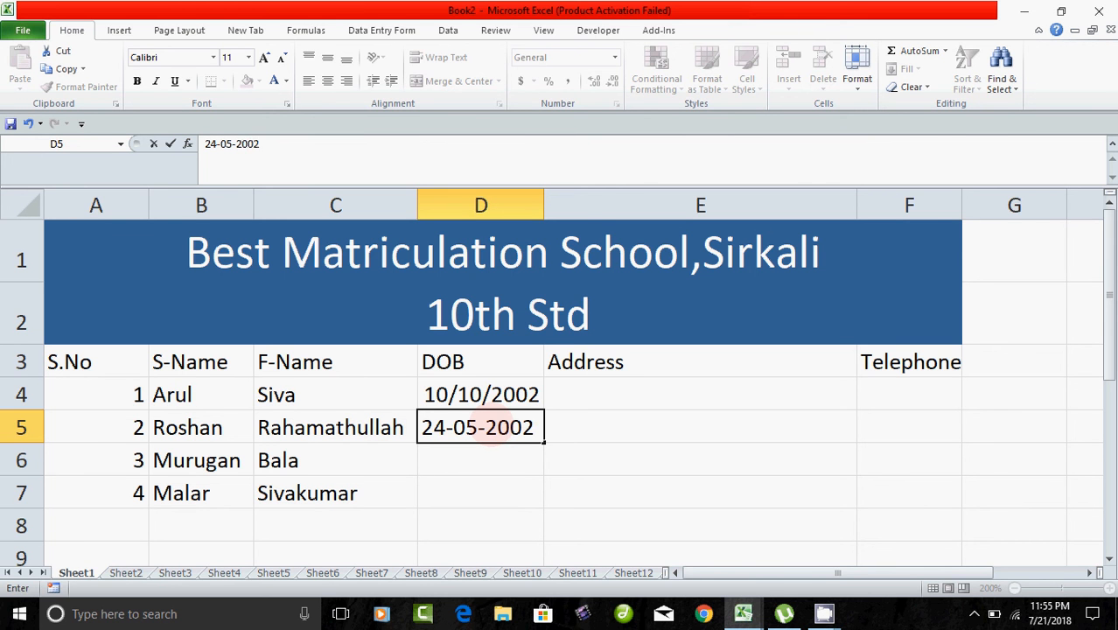
{"action": "key", "text": "Return"}
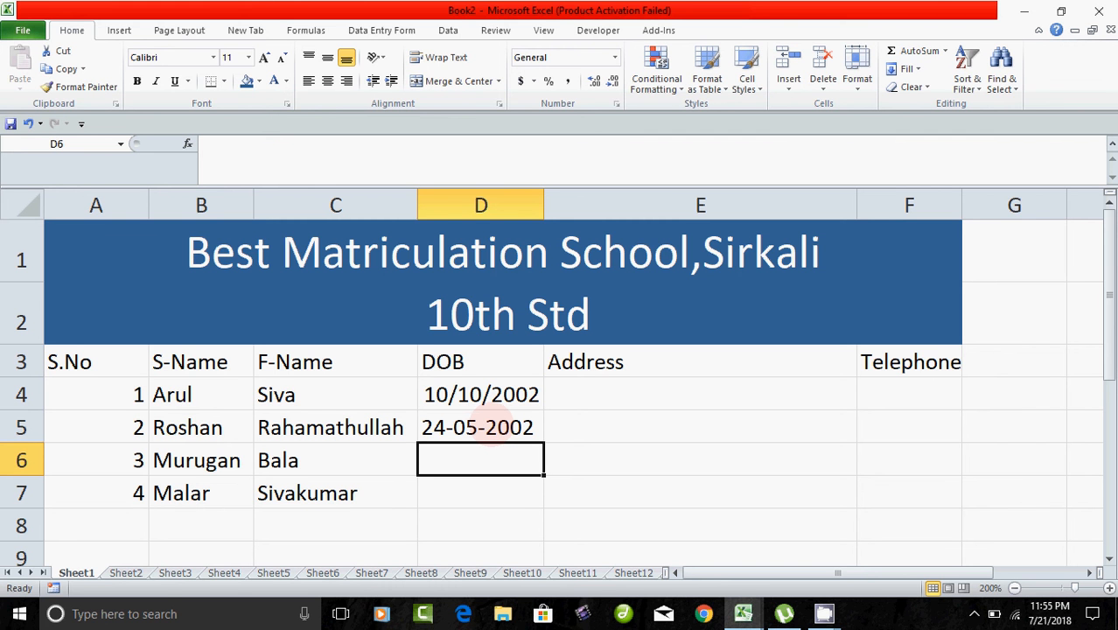
{"action": "left_click", "coordinate": [484, 395]}
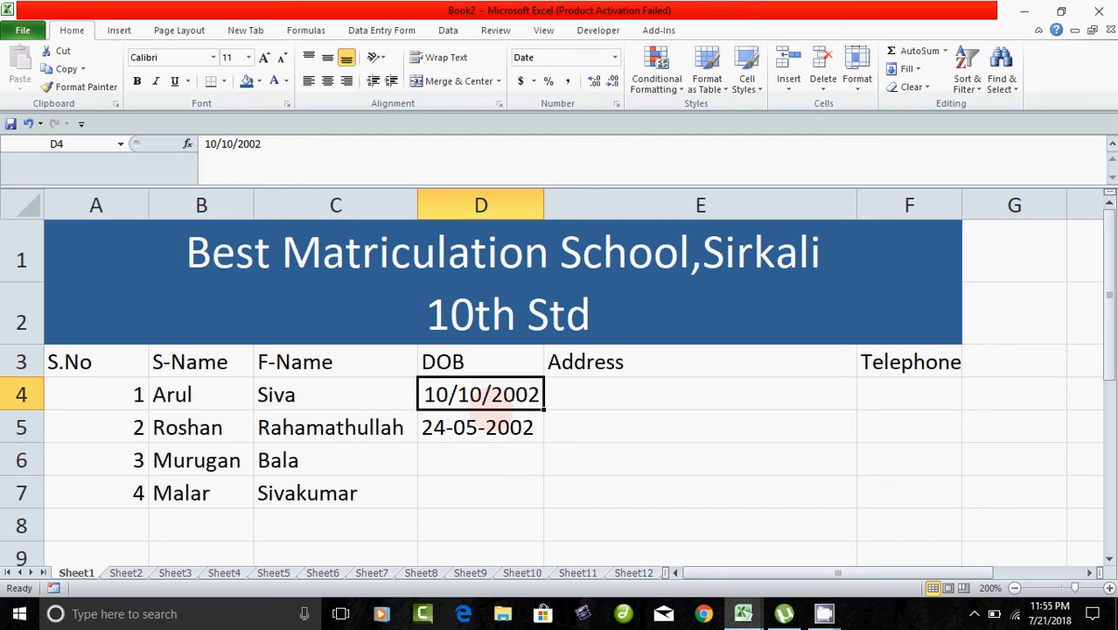
Enter dates of birth 27-03-2002 and 30-04-2002 in D6 and D7
{"action": "left_click", "coordinate": [488, 464]}
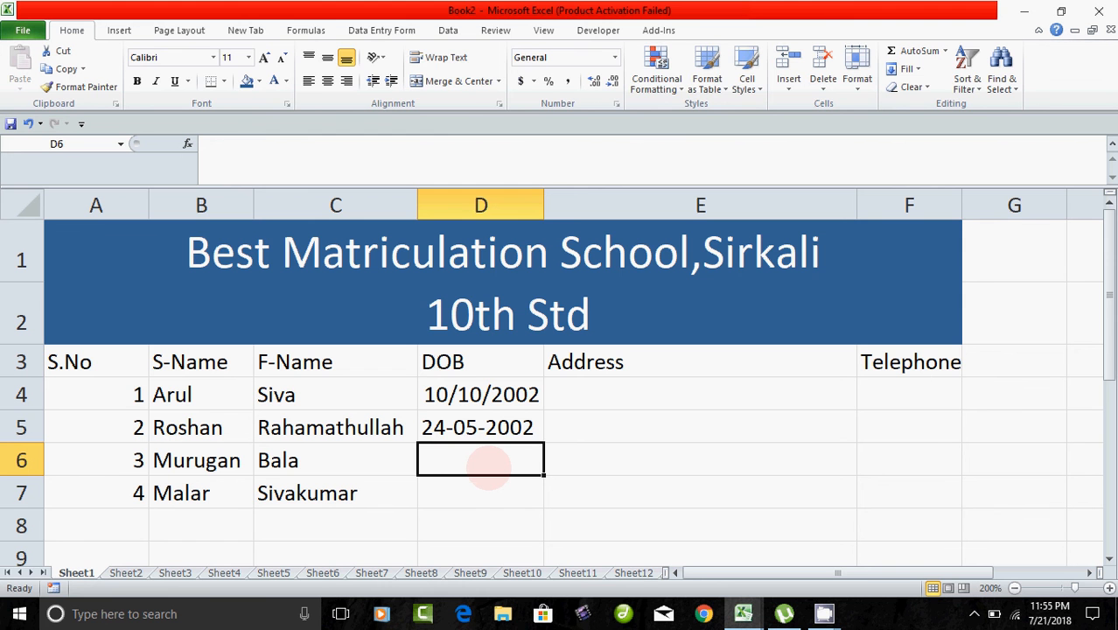
{"action": "type", "text": "27-0"}
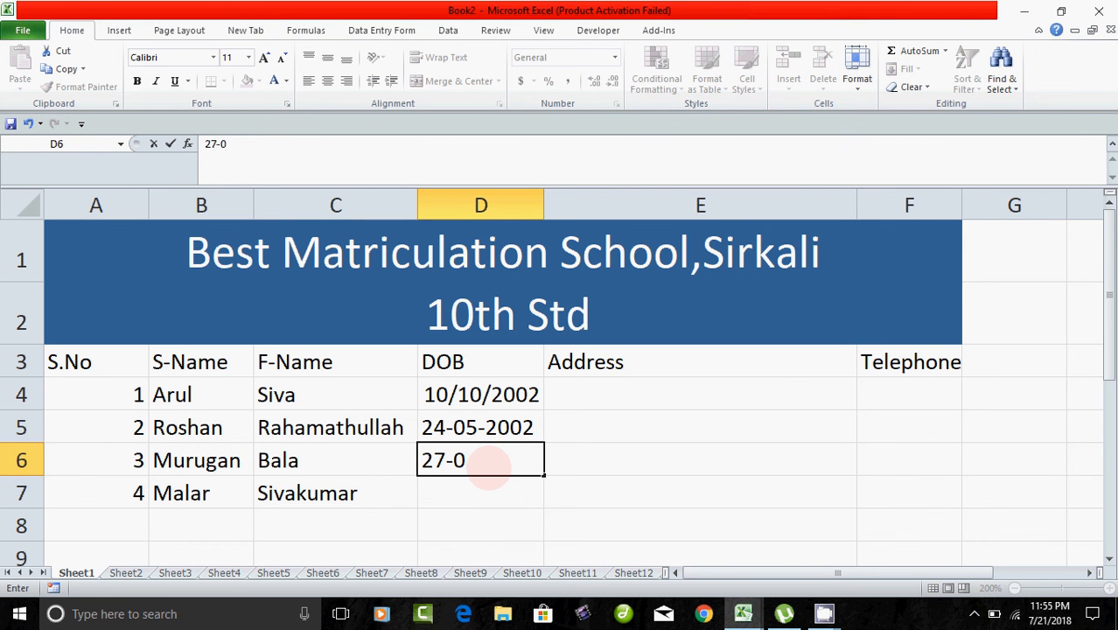
{"action": "type", "text": "3-2002"}
{"action": "key", "text": "Return"}
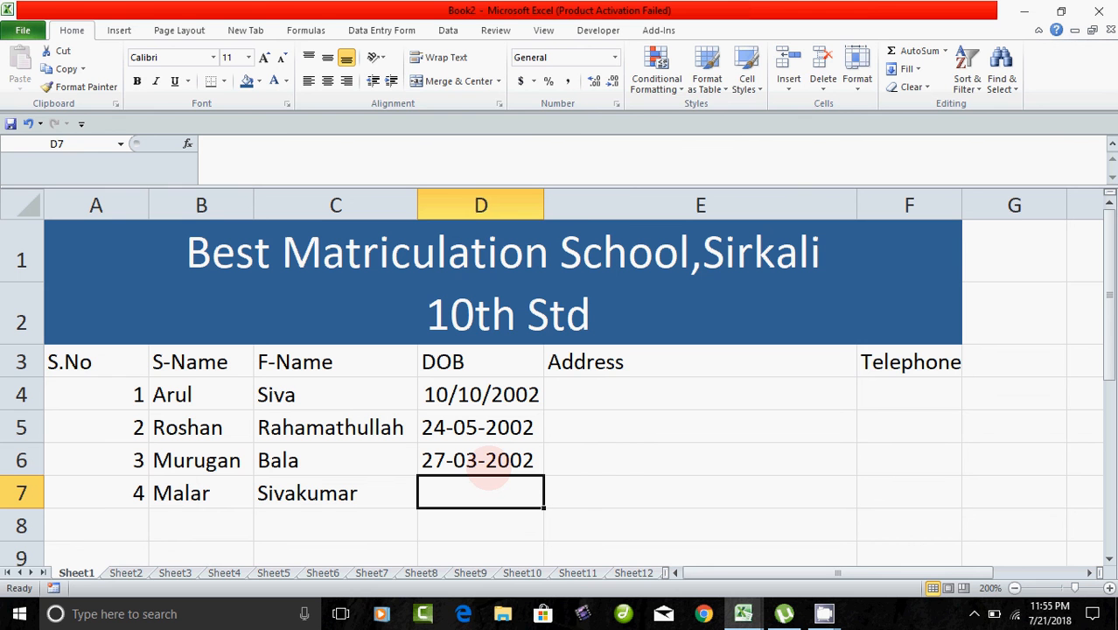
{"action": "type", "text": "3"}
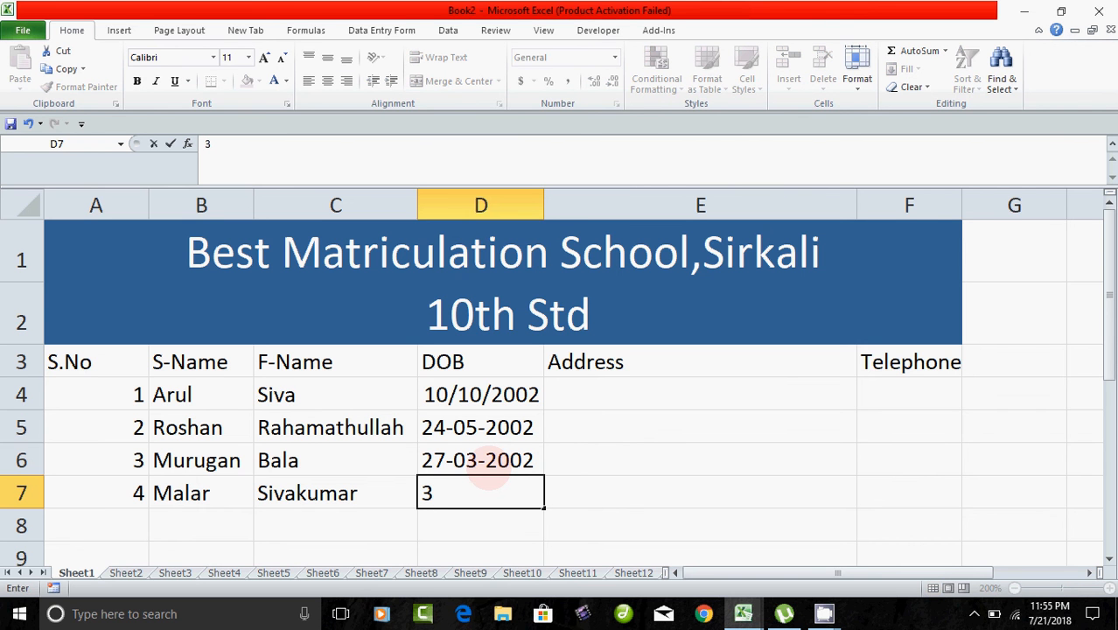
{"action": "type", "text": "0-04-"}
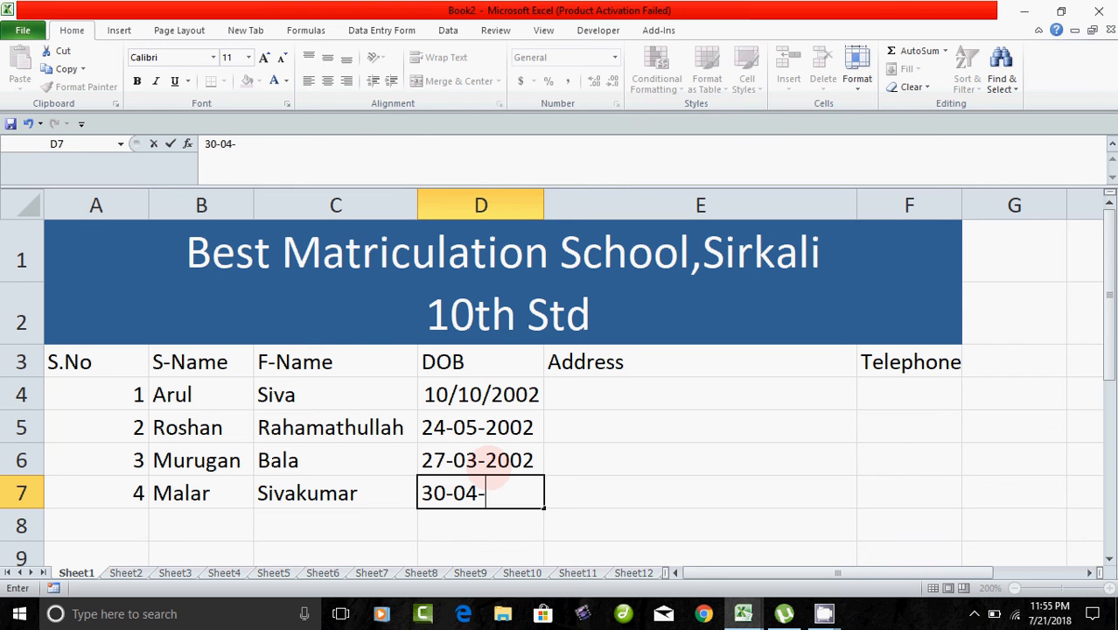
{"action": "type", "text": "200"}
{"action": "type", "text": "2"}
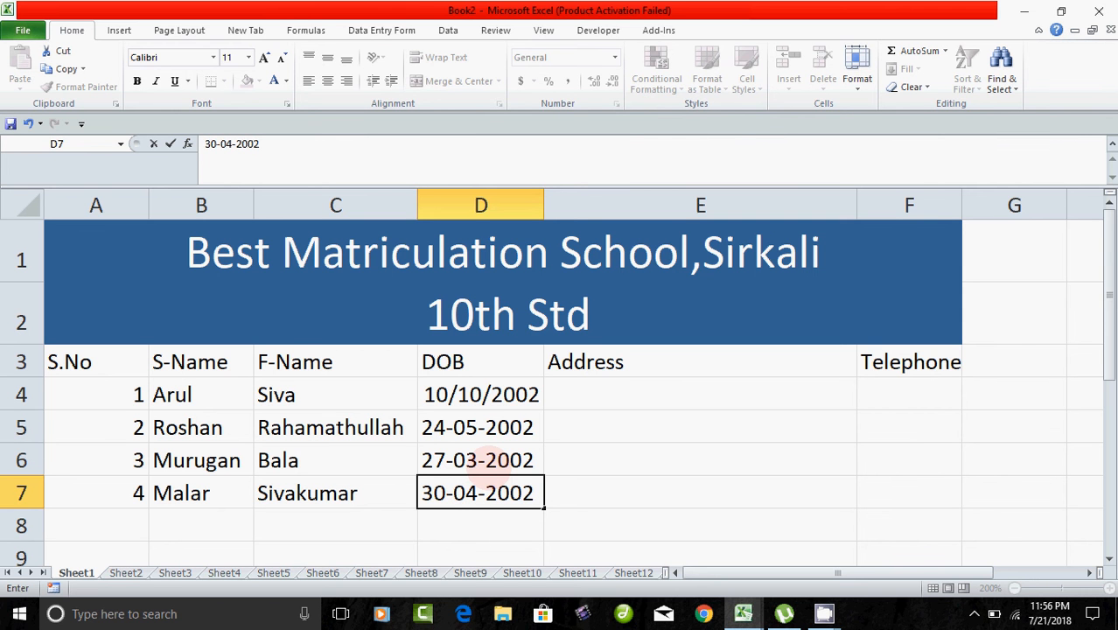
{"action": "left_click", "coordinate": [577, 400]}
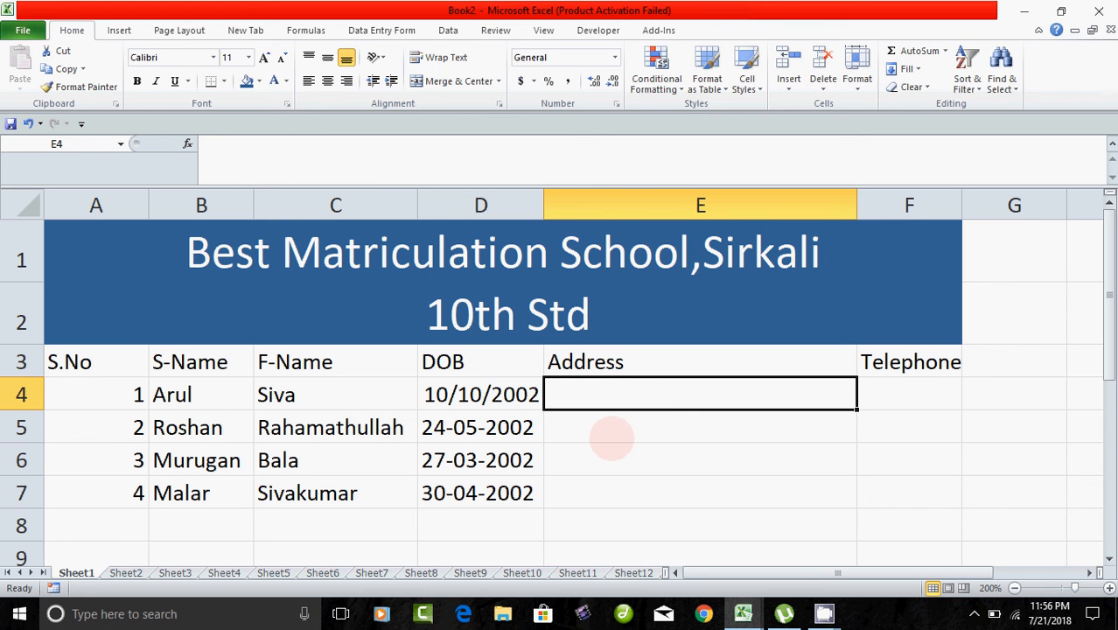
Enter the address Main Road,Sirkali in E4 and type the telephone number in F4
{"action": "type", "text": "Ma"}
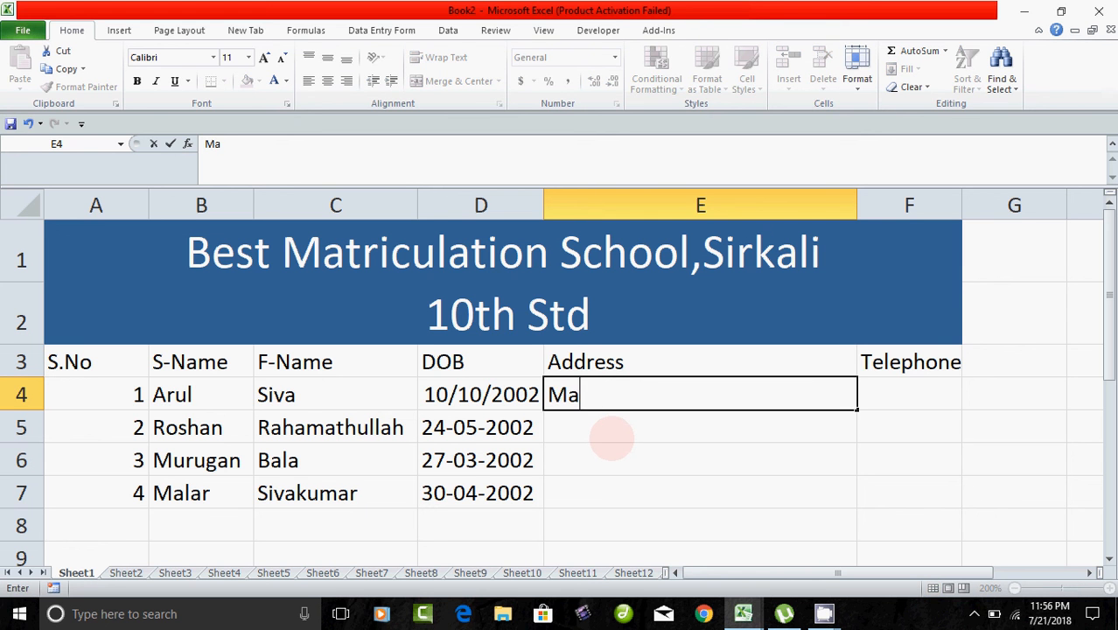
{"action": "type", "text": "in Road,s"}
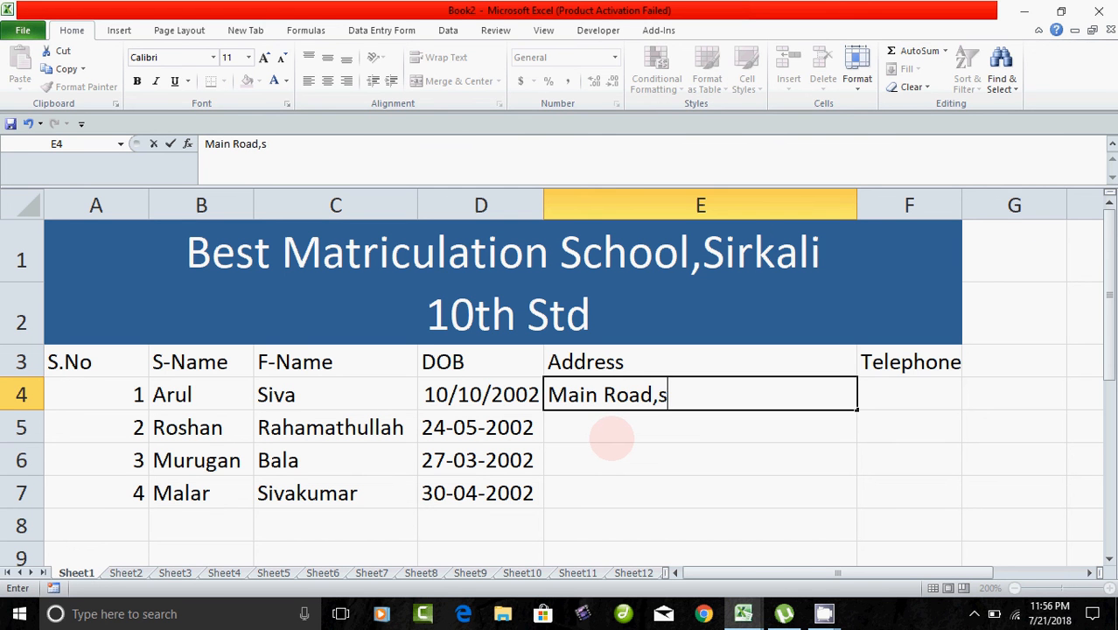
{"action": "type", "text": "ir"}
{"action": "key", "text": "BackSpace"}
{"action": "key", "text": "BackSpace"}
{"action": "key", "text": "BackSpace"}
{"action": "type", "text": "Sirkali"}
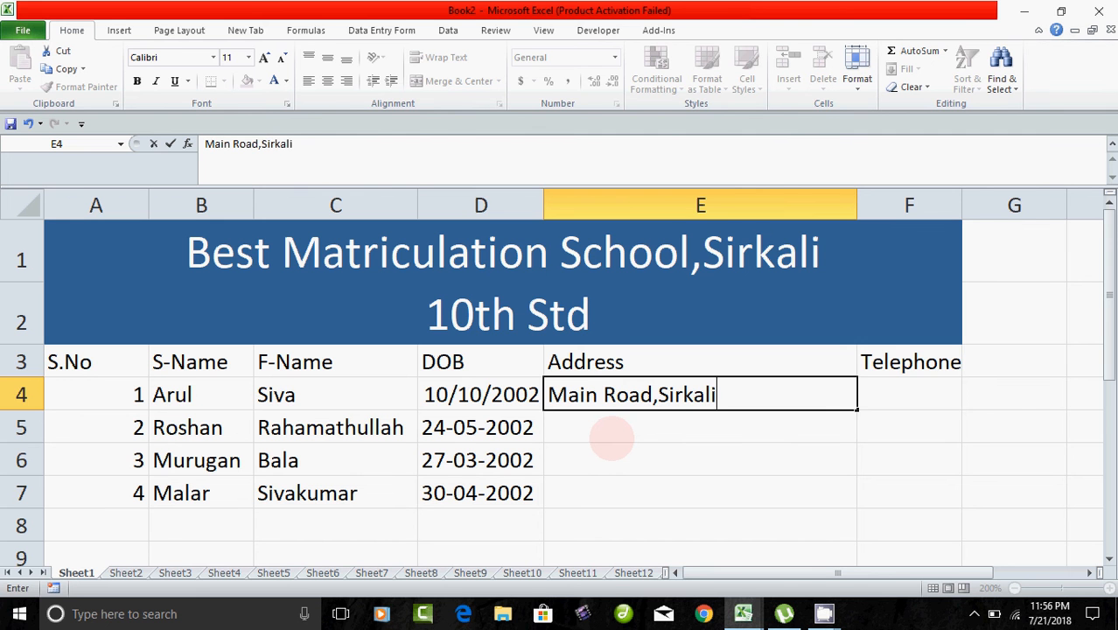
{"action": "key", "text": "Tab"}
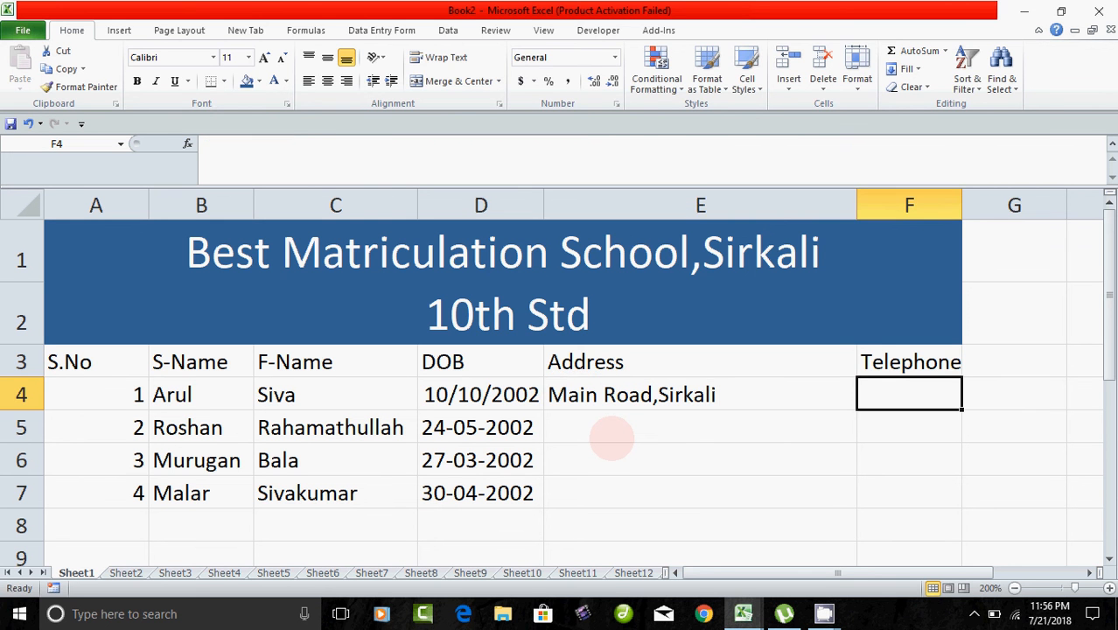
{"action": "type", "text": "678976"}
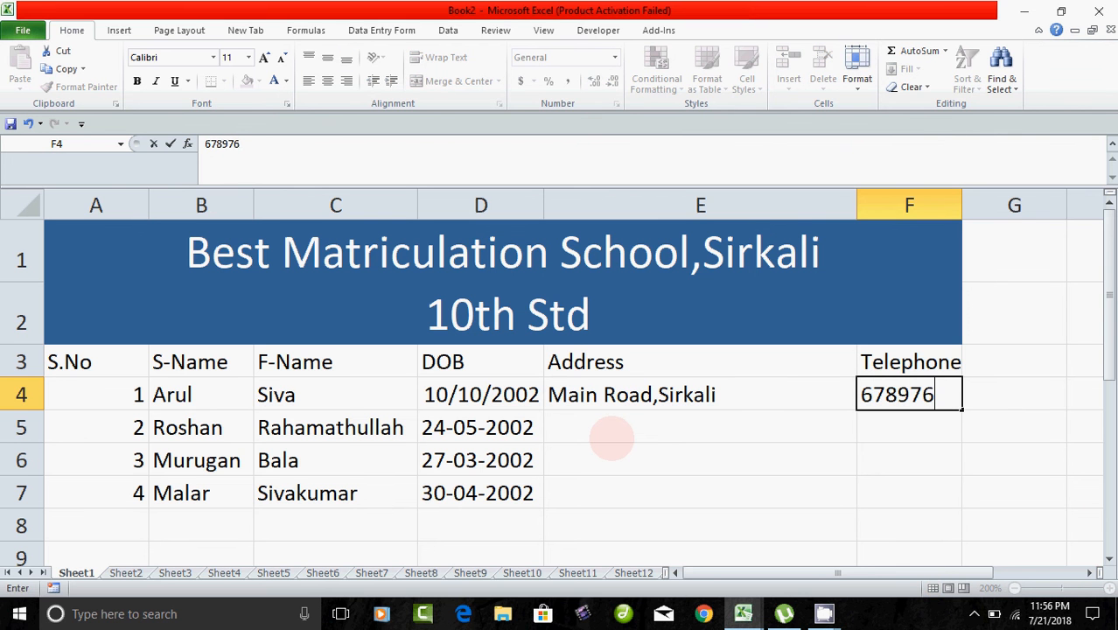
{"action": "type", "text": "54"}
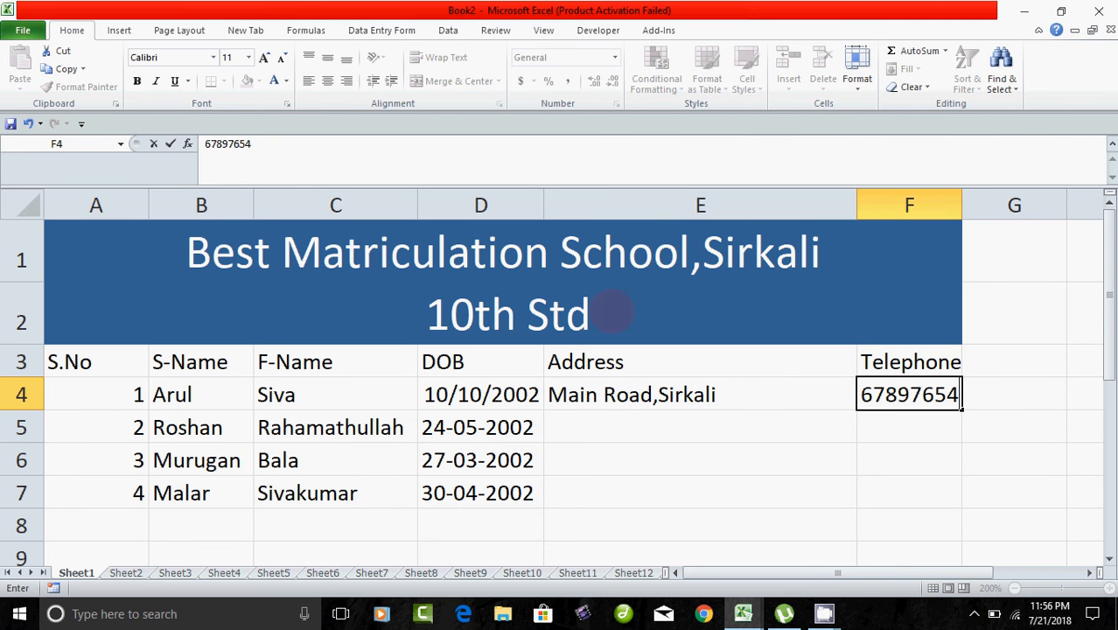
Widen column F so the telephone number in F4 shows in full
{"action": "left_click", "coordinate": [810, 453]}
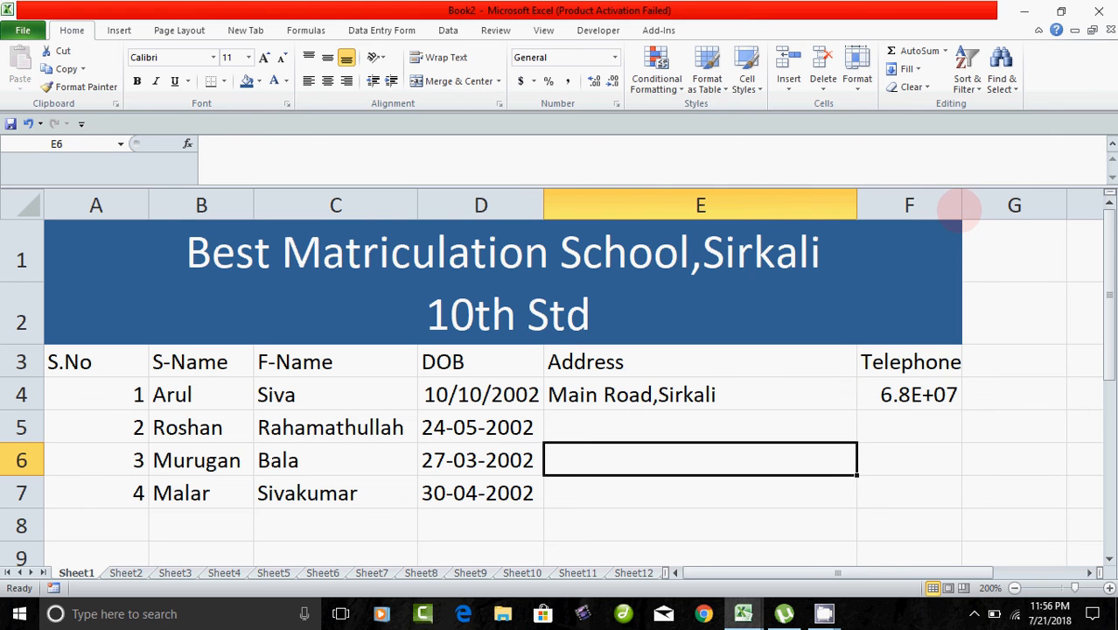
{"action": "left_click_drag", "start_coordinate": [961, 206], "coordinate": [1019, 210]}
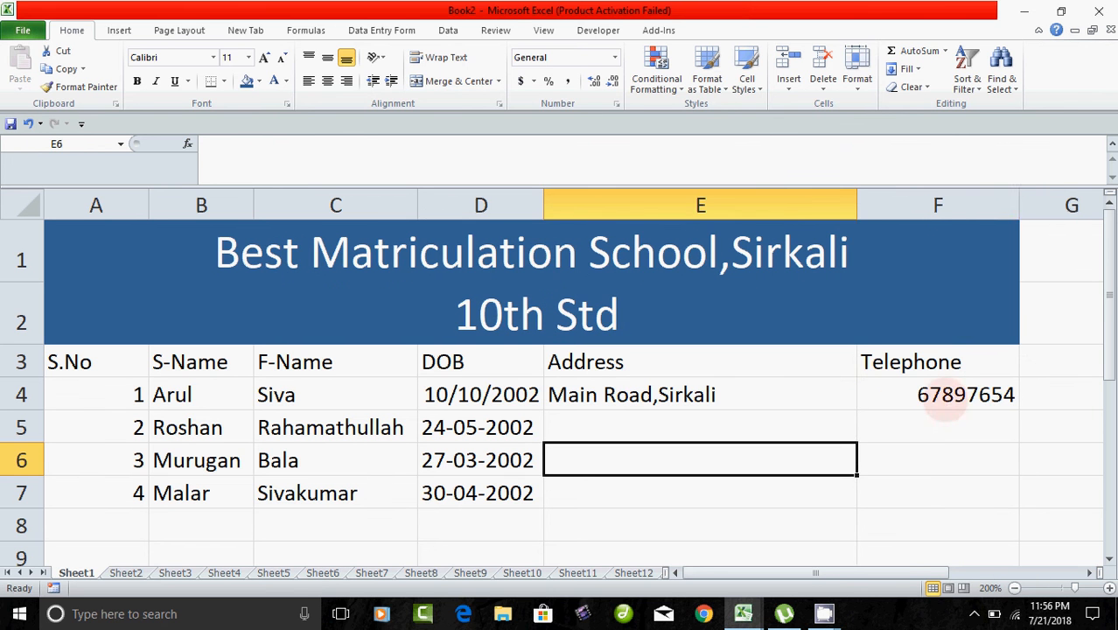
{"action": "left_click", "coordinate": [923, 395]}
Enter Main Road,Sirkali as the second student's address in E5
{"action": "left_click", "coordinate": [621, 429]}
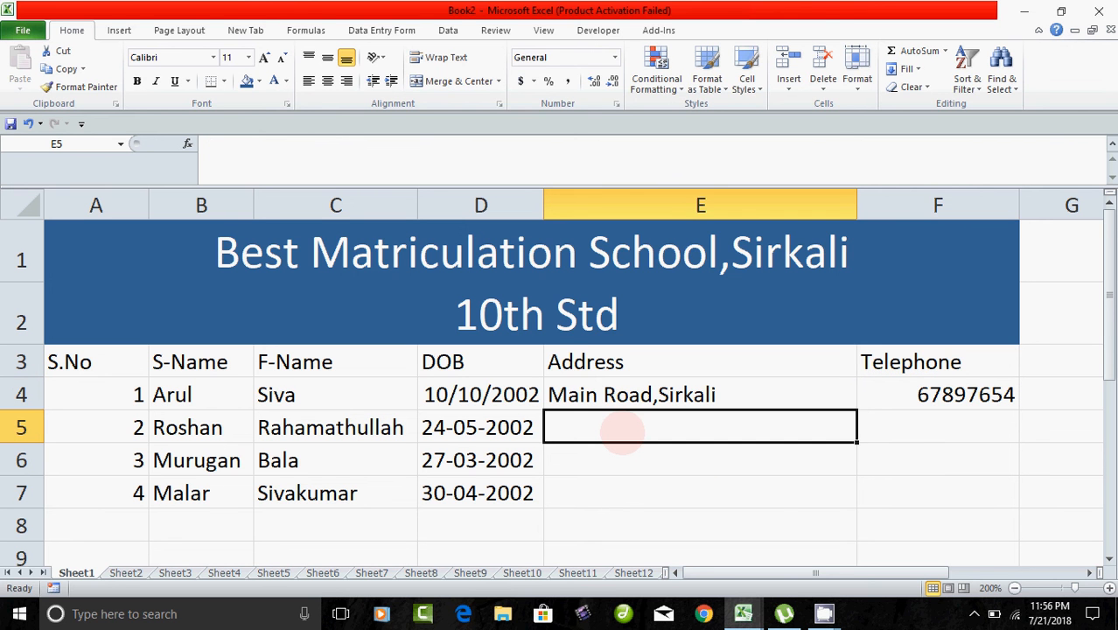
{"action": "type", "text": "N"}
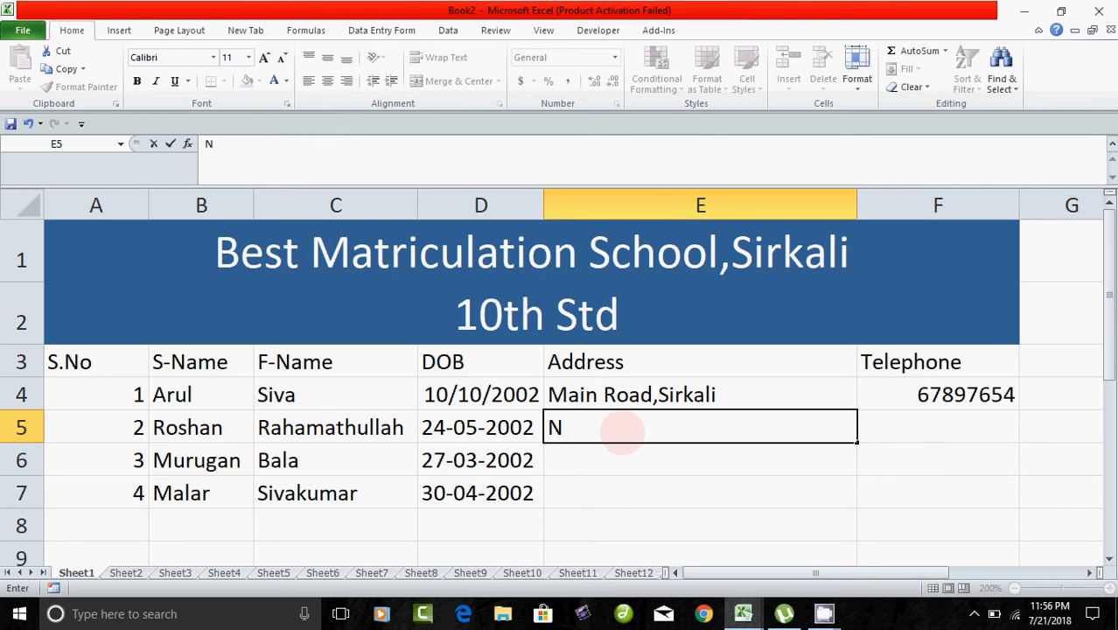
{"action": "key", "text": "BackSpace"}
{"action": "type", "text": "Maial"}
{"action": "key", "text": "BackSpace"}
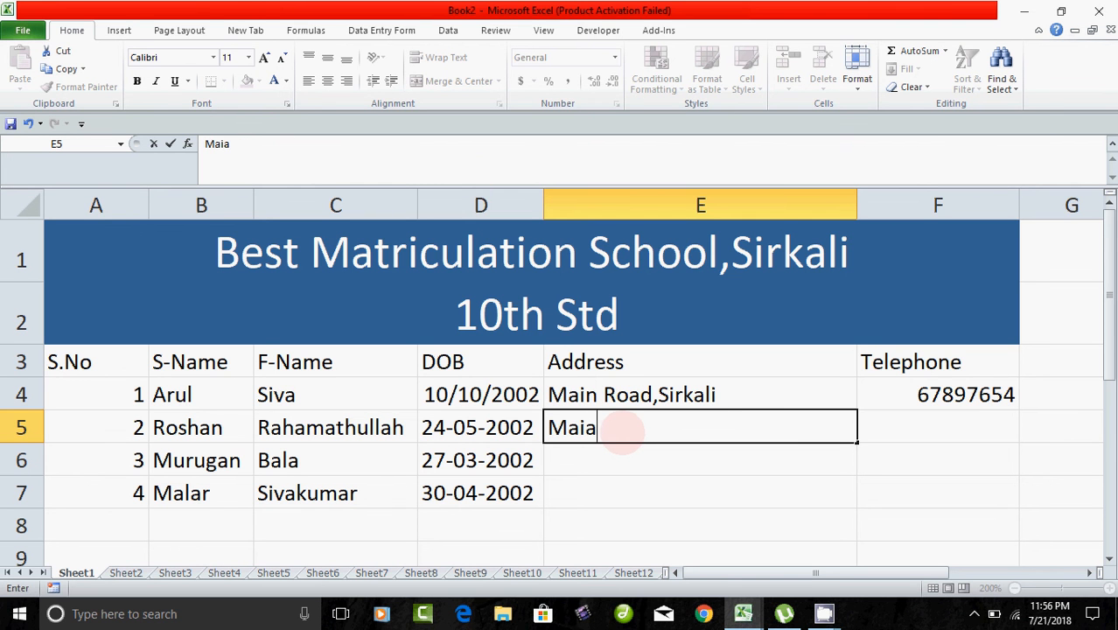
{"action": "key", "text": "BackSpace"}
{"action": "key", "text": "BackSpace"}
{"action": "type", "text": "inRoad"}
{"action": "key", "text": "BackSpace"}
{"action": "key", "text": "BackSpace"}
{"action": "key", "text": "BackSpace"}
{"action": "key", "text": "BackSpace"}
{"action": "type", "text": "R"}
{"action": "key", "text": "BackSpace"}
{"action": "type", "text": "R"}
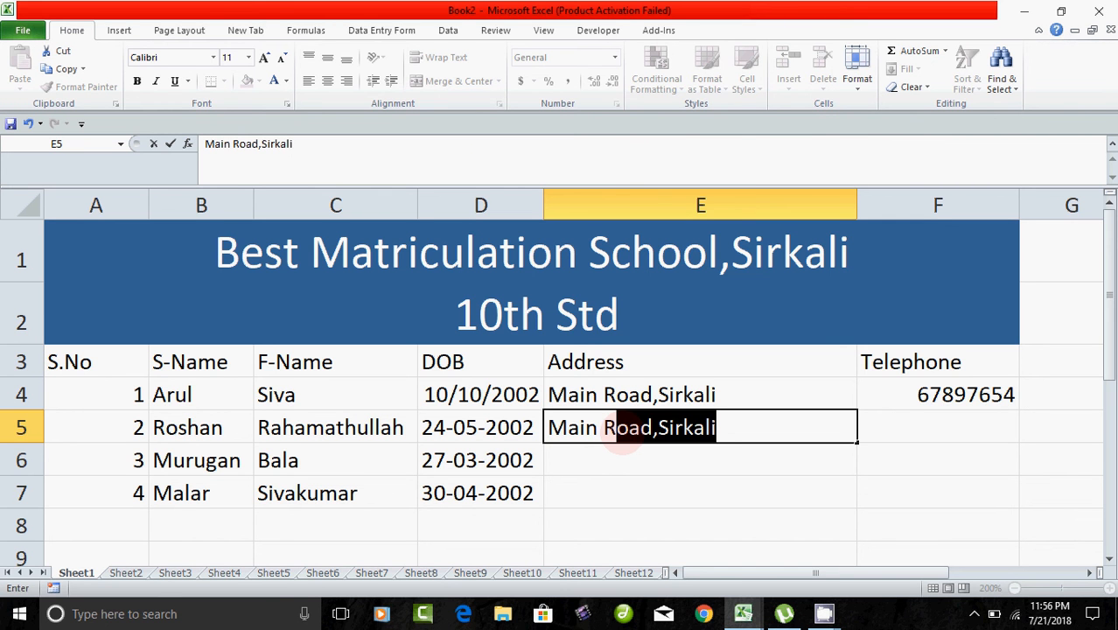
{"action": "type", "text": "oad"}
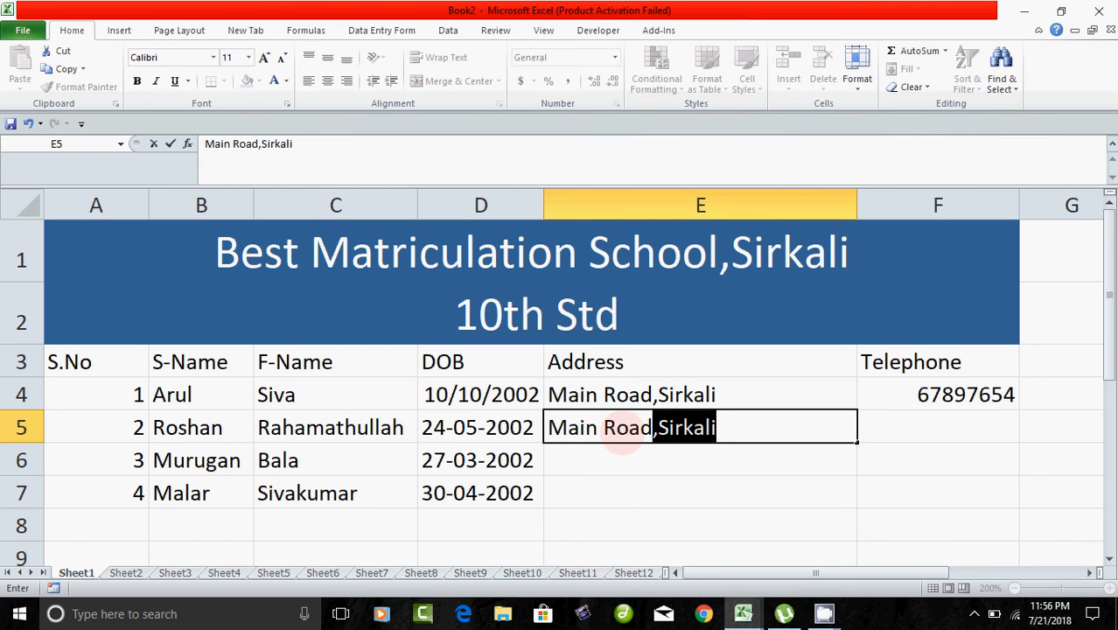
{"action": "key", "text": "Return"}
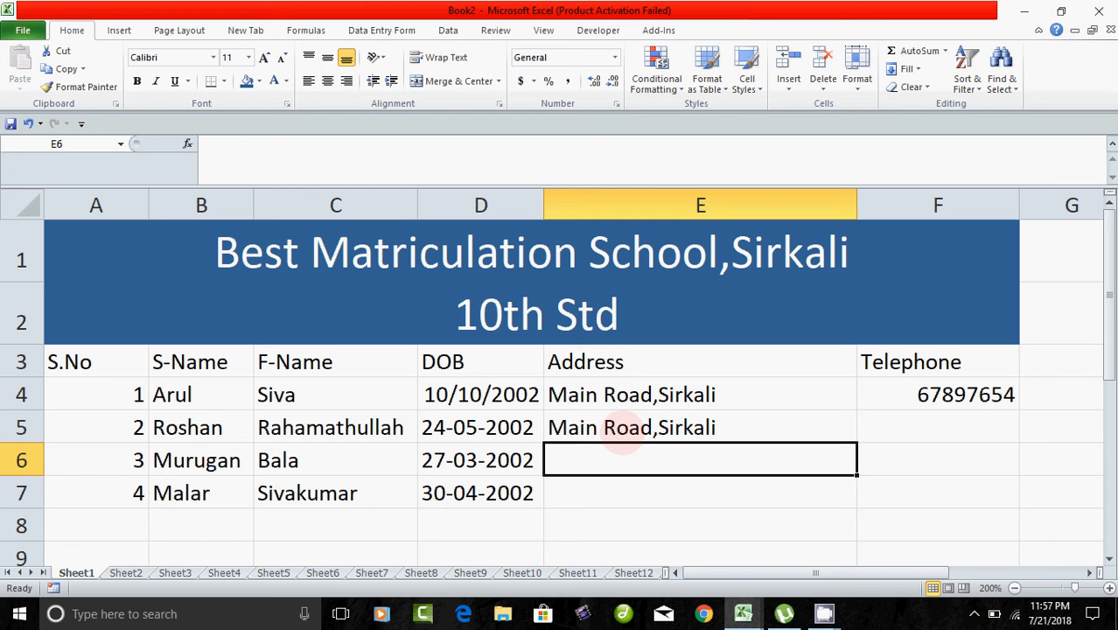
Enter addresses West St,Sirkali and North St,Sirkali in E6 and E7
{"action": "type", "text": "West S"}
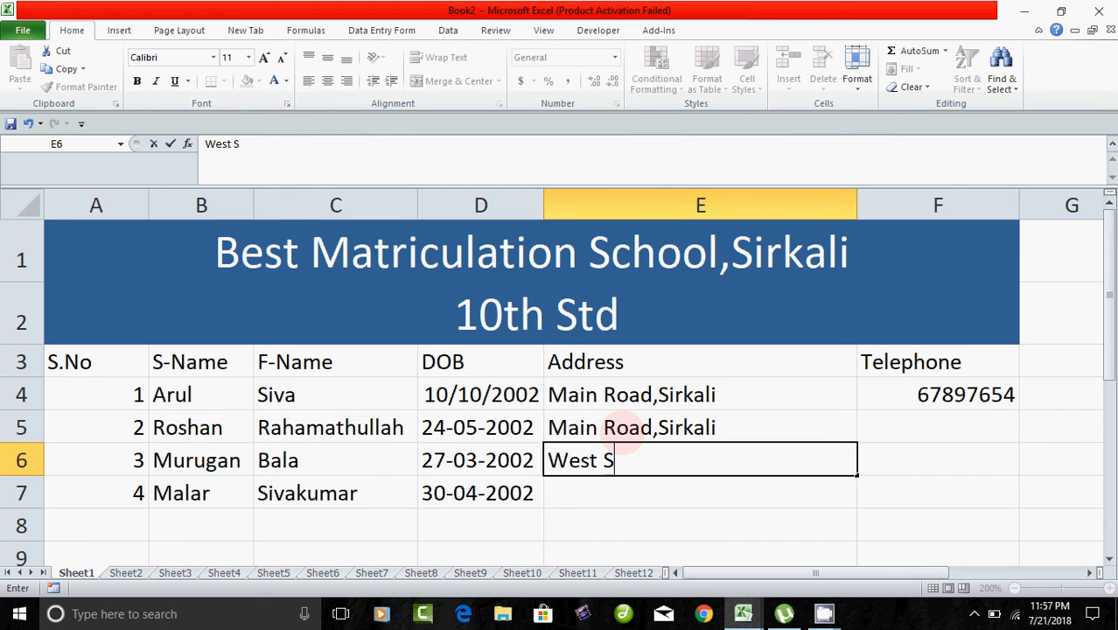
{"action": "type", "text": "t,Sirkali"}
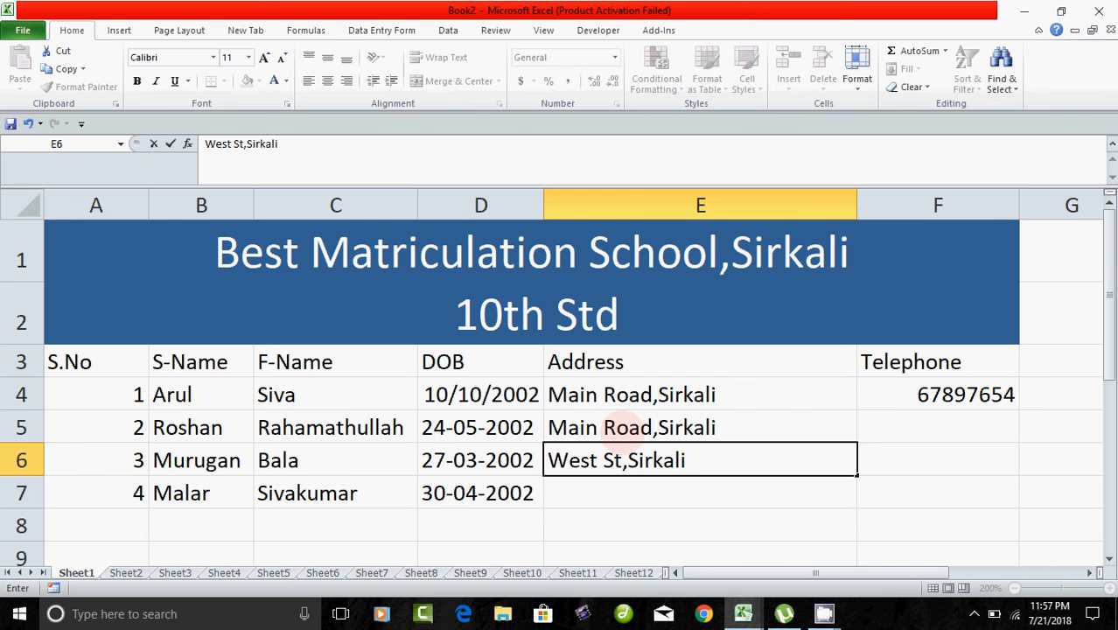
{"action": "key", "text": "Return"}
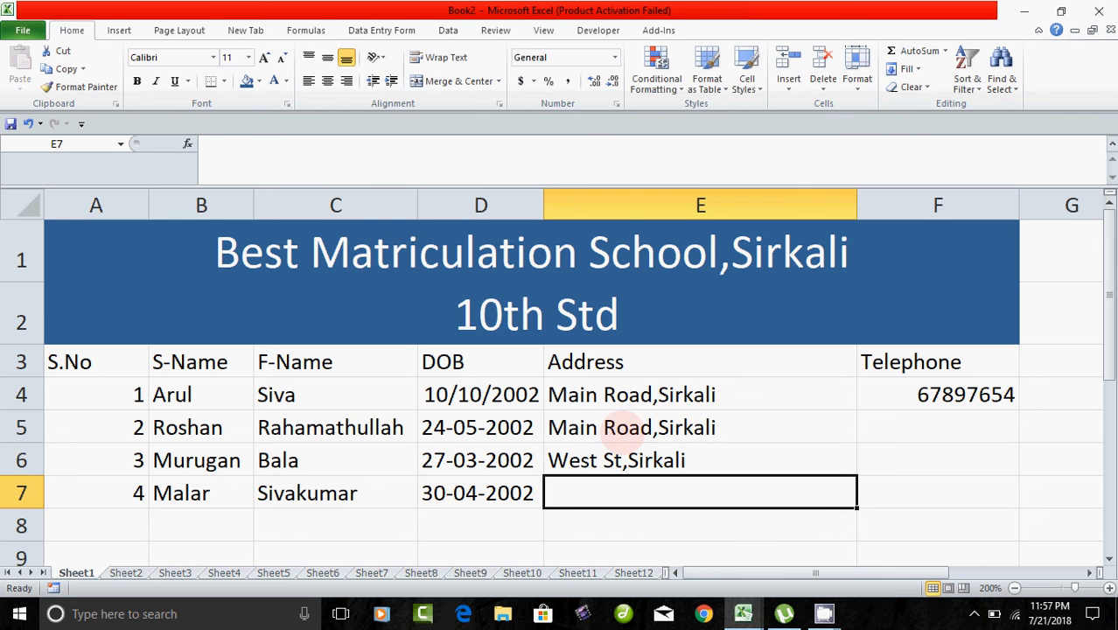
{"action": "type", "text": "North"}
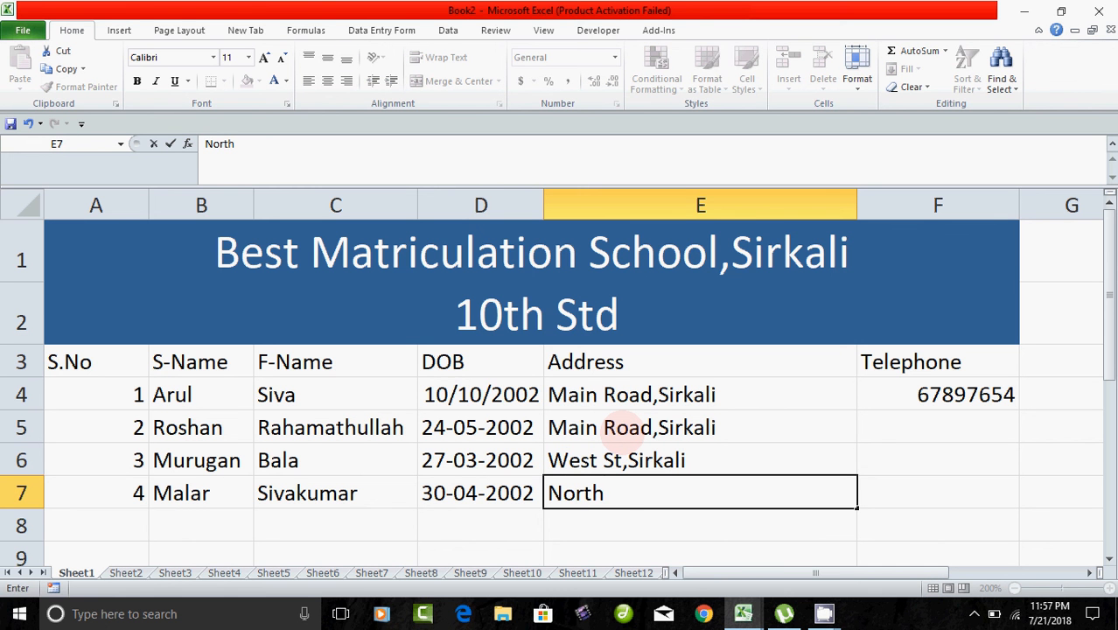
{"action": "type", "text": " St,Sirkal"}
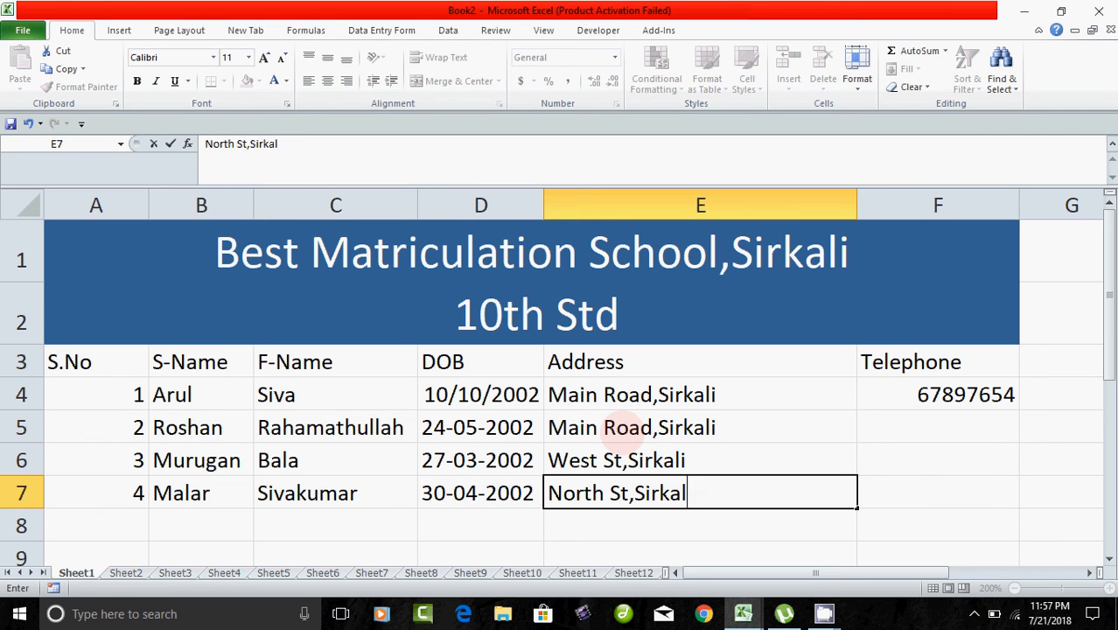
{"action": "type", "text": "i"}
{"action": "key", "text": "Return"}
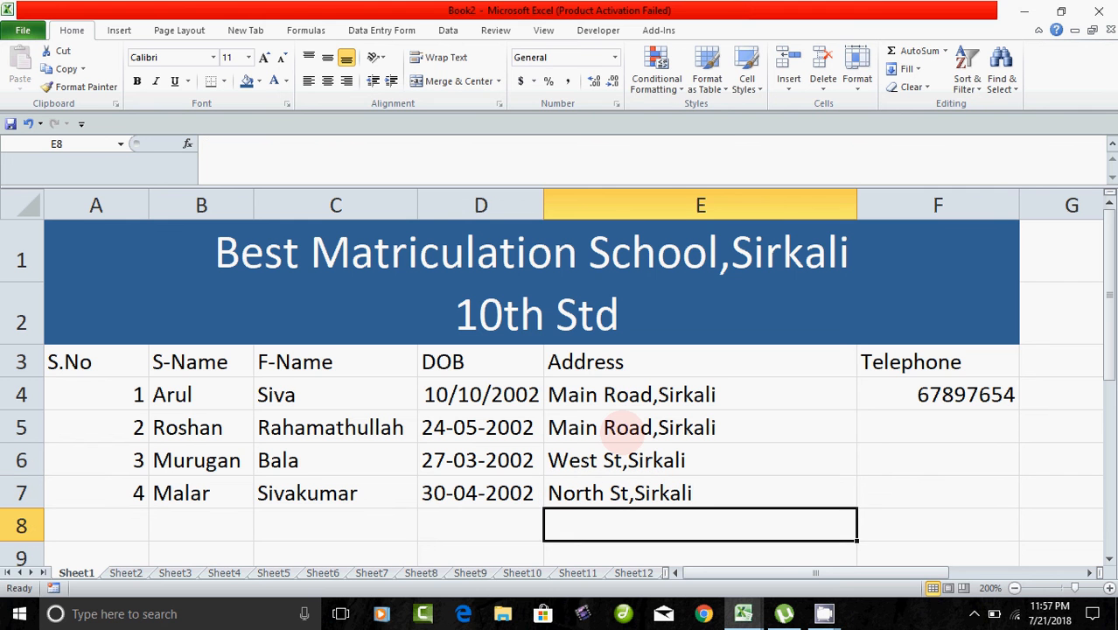
{"action": "left_click", "coordinate": [937, 426]}
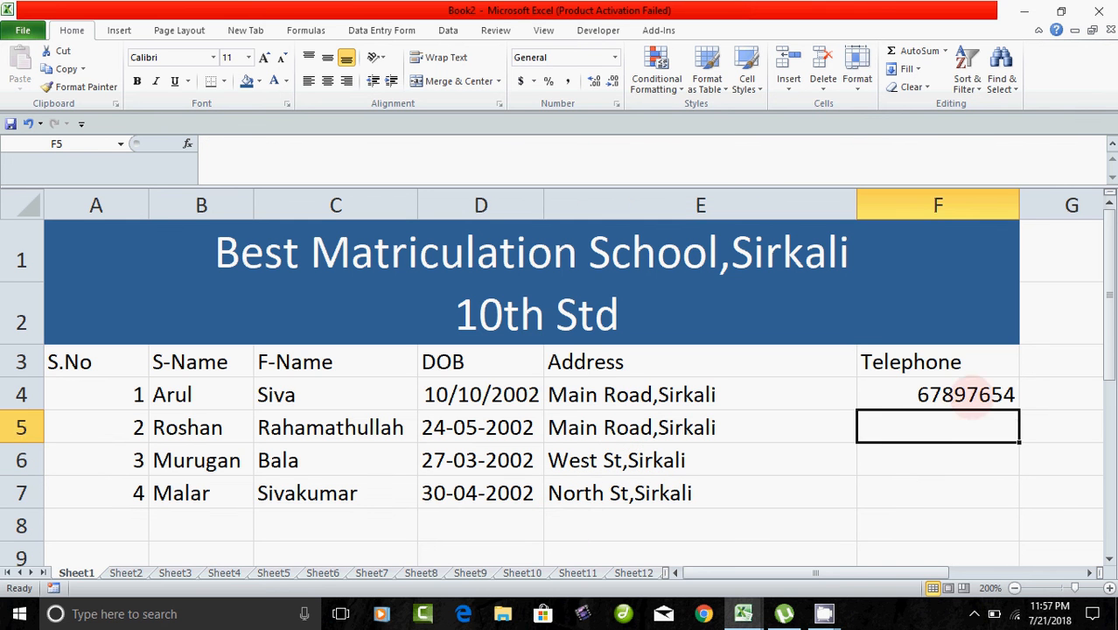
{"action": "left_click", "coordinate": [980, 398]}
{"action": "left_click_drag", "start_coordinate": [1019, 410], "coordinate": [1021, 499]}
{"action": "left_click", "coordinate": [770, 530]}
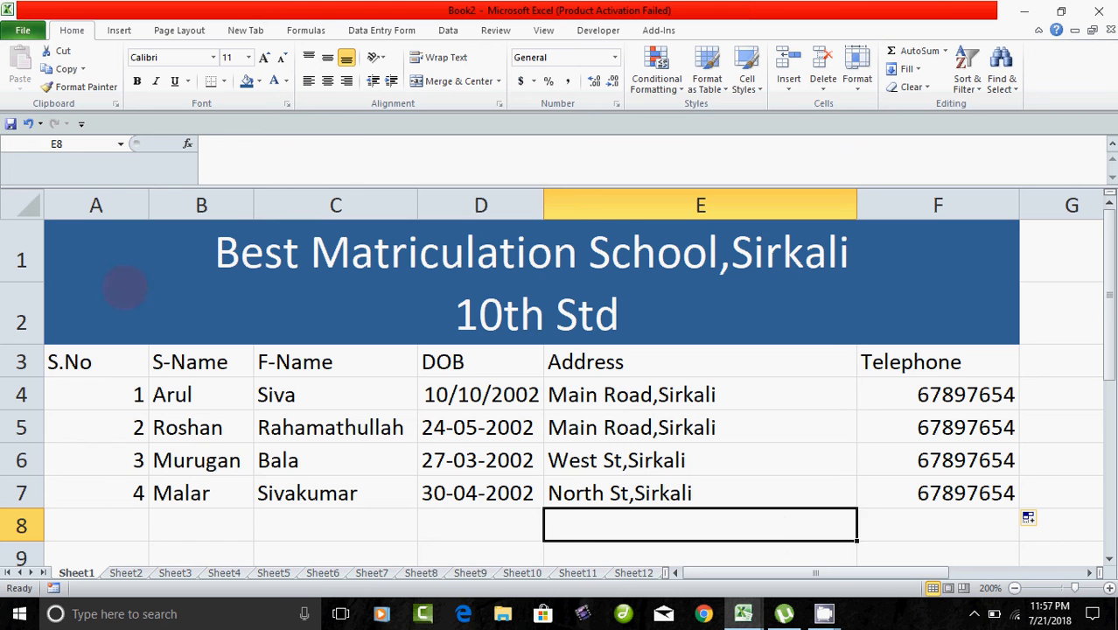
{"action": "left_click", "coordinate": [162, 276]}
{"action": "left_click", "coordinate": [215, 398]}
{"action": "left_click", "coordinate": [215, 458]}
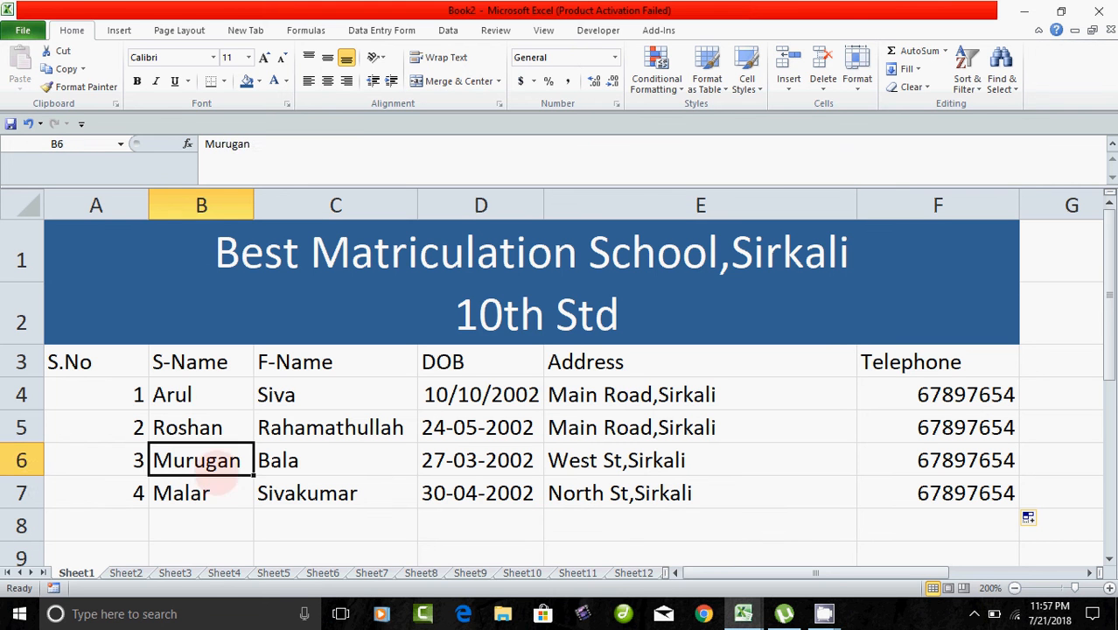
{"action": "left_click", "coordinate": [217, 493]}
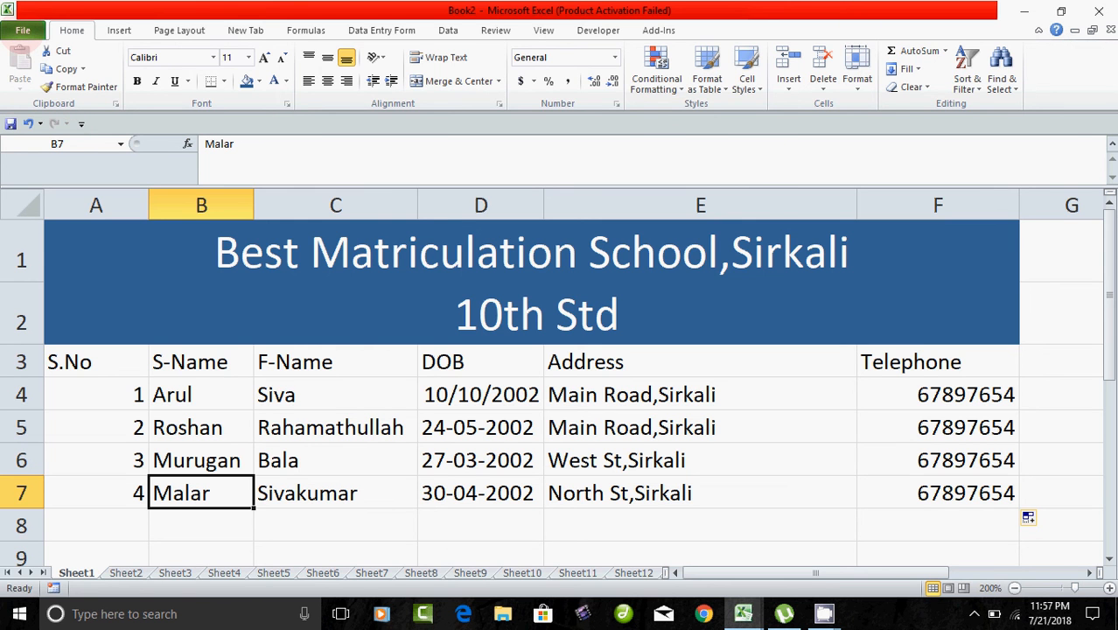
{"action": "left_click", "coordinate": [22, 30]}
{"action": "left_click", "coordinate": [23, 29]}
{"action": "left_click", "coordinate": [24, 33]}
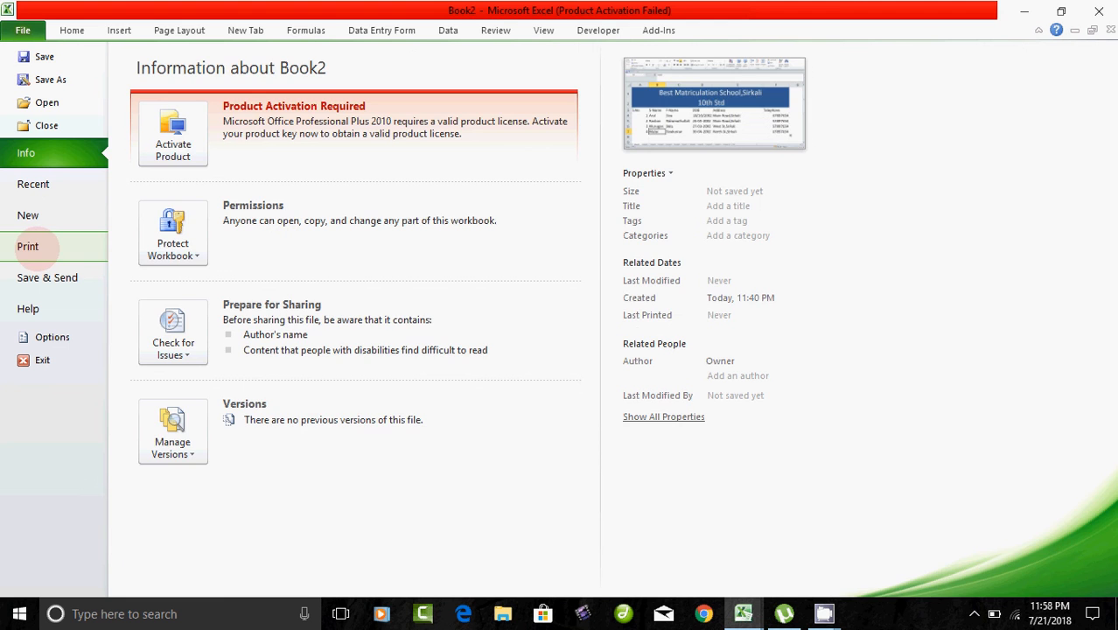
{"action": "left_click", "coordinate": [28, 246]}
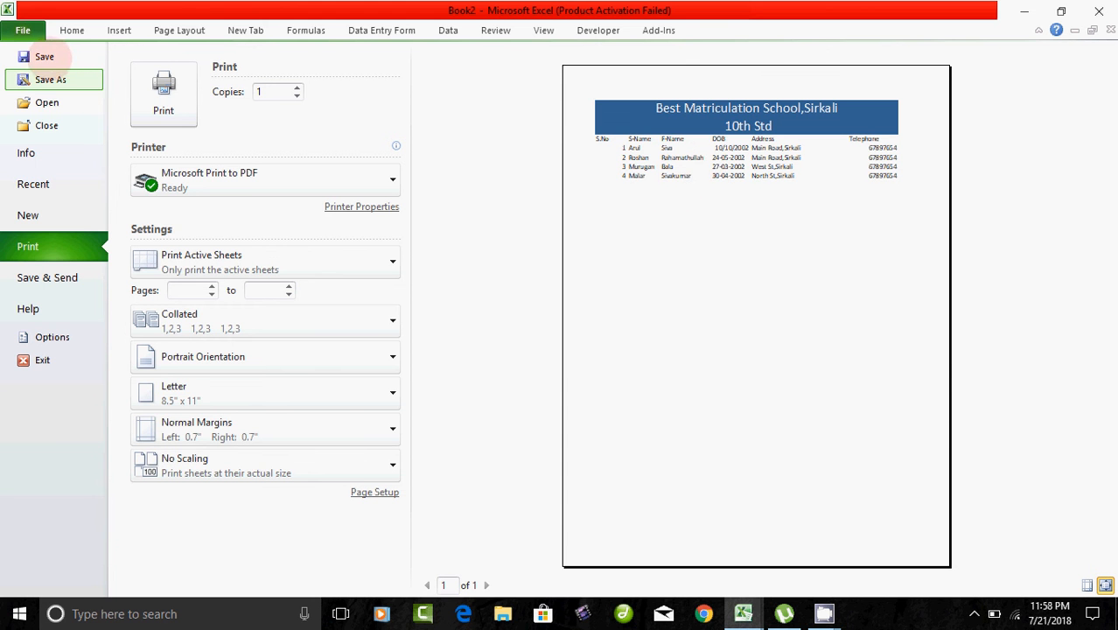
{"action": "key", "text": "Escape"}
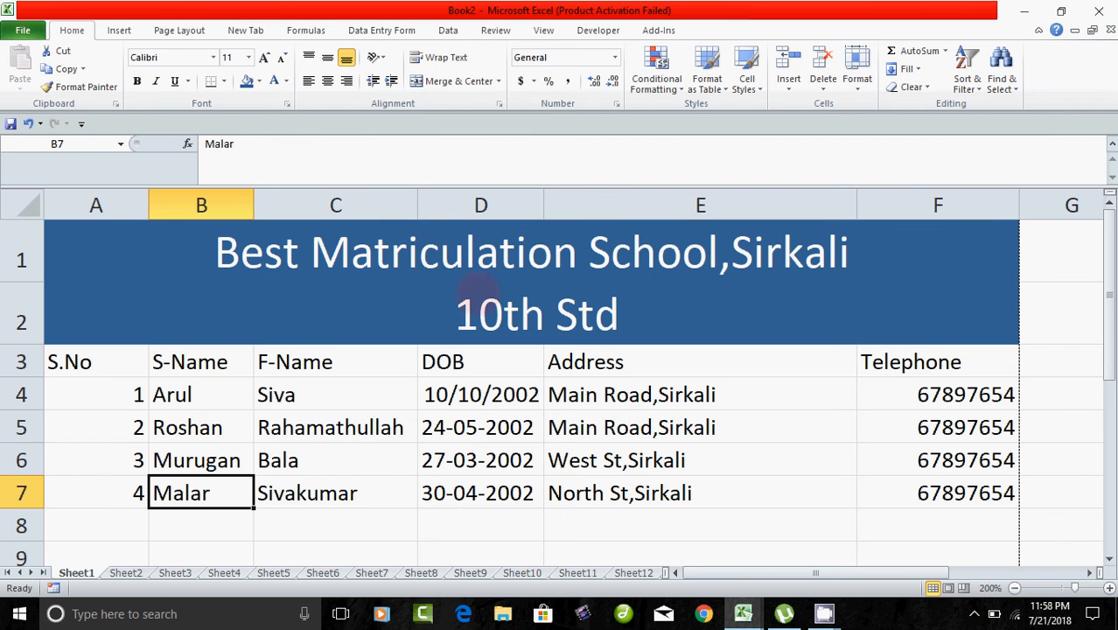
Cancel the Save As dialog and show the File Info page for Book2
{"action": "key", "text": "ctrl+s"}
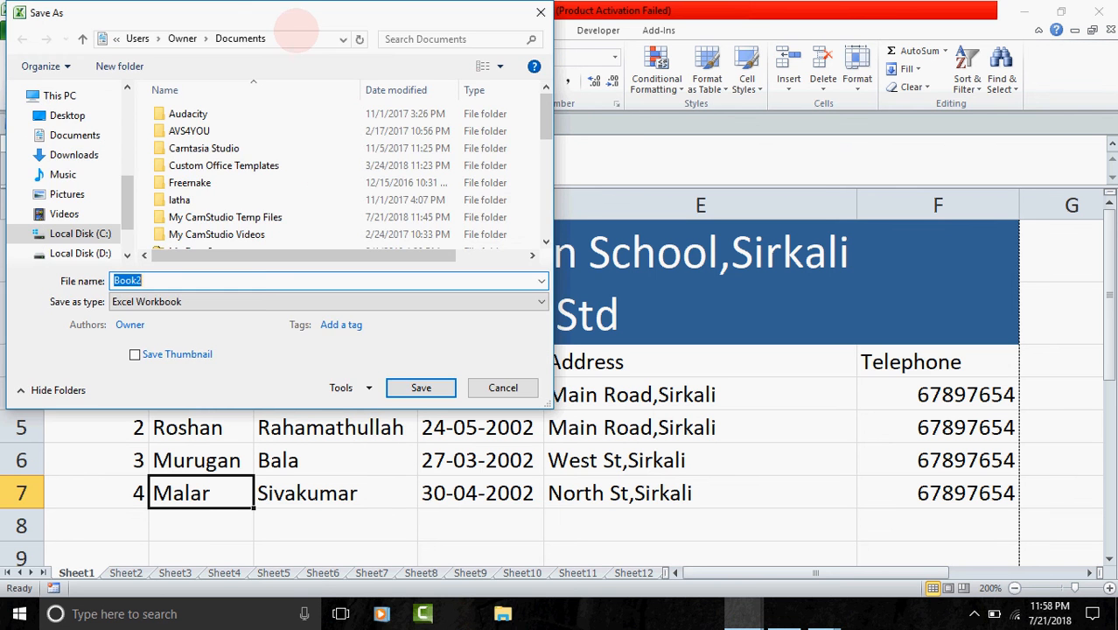
{"action": "left_click_drag", "start_coordinate": [378, 17], "coordinate": [589, 89]}
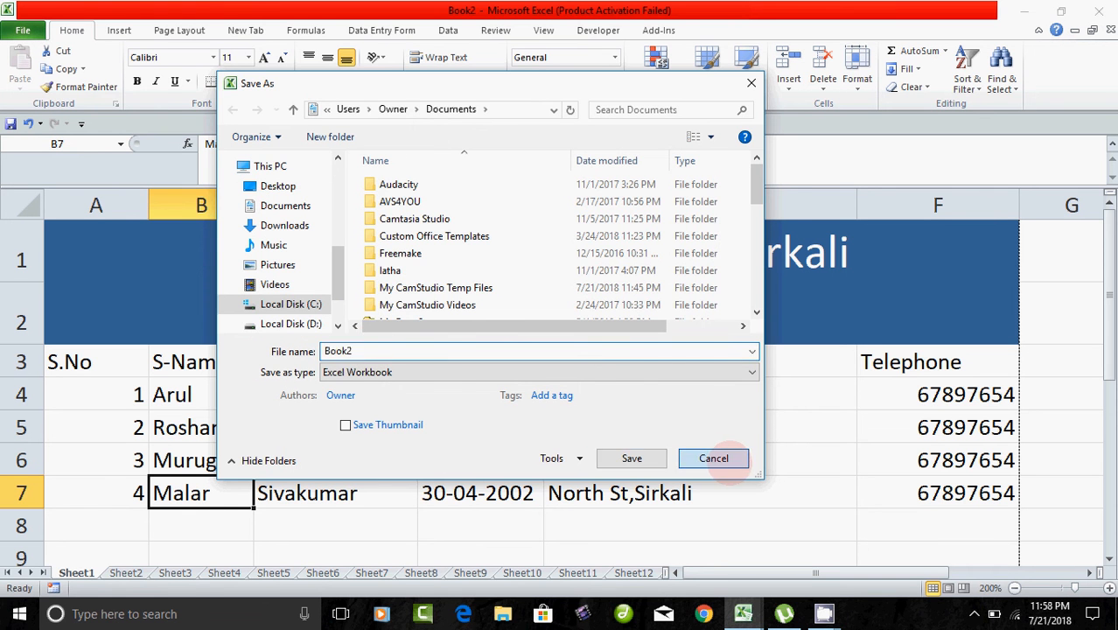
{"action": "left_click", "coordinate": [713, 458]}
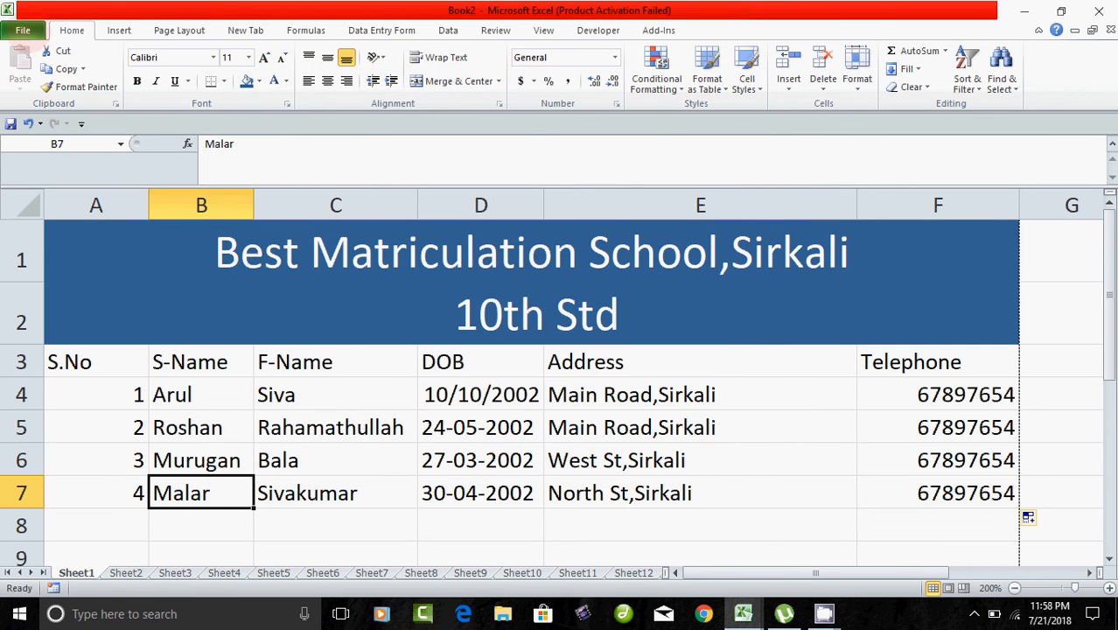
{"action": "left_click", "coordinate": [23, 30]}
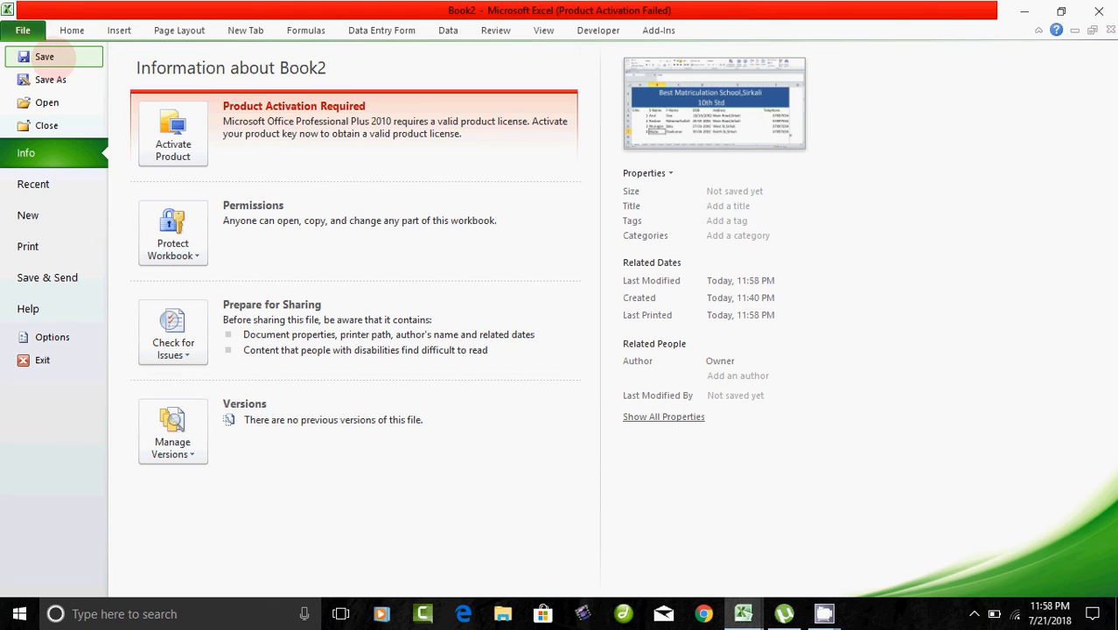
Save the workbook in Documents with the file name 'student details'
{"action": "left_click", "coordinate": [70, 56]}
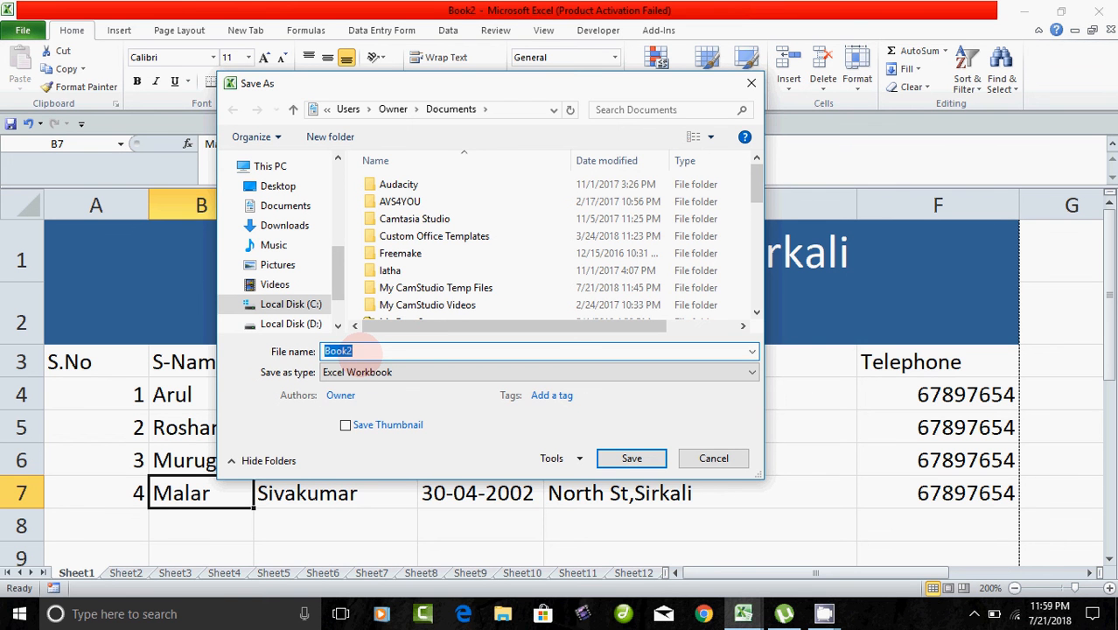
{"action": "type", "text": "st"}
{"action": "type", "text": "ud"}
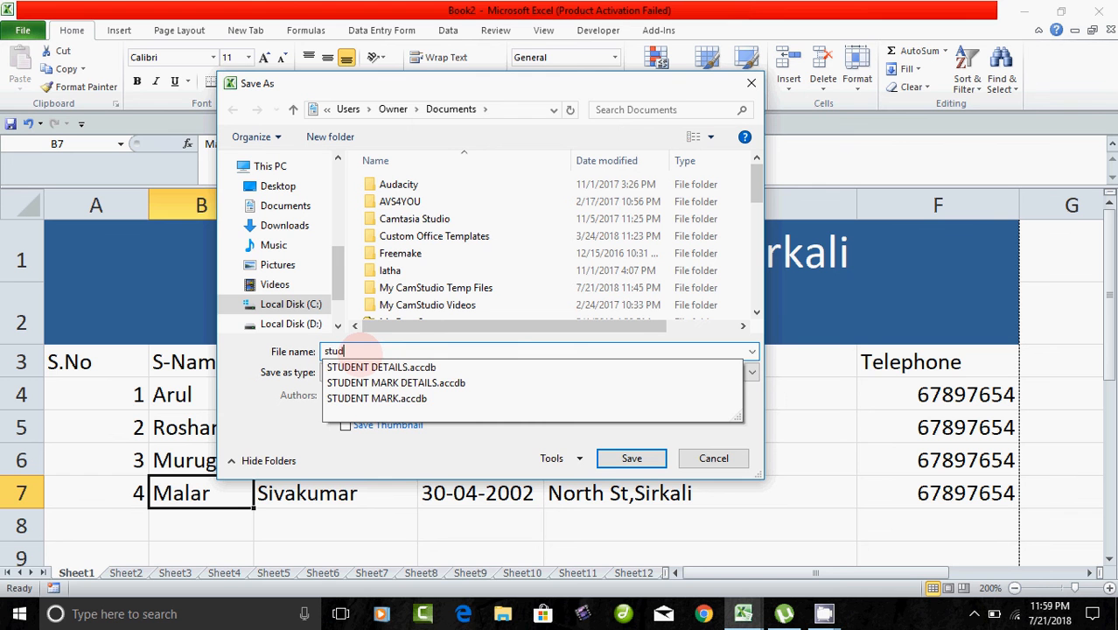
{"action": "type", "text": "ent details"}
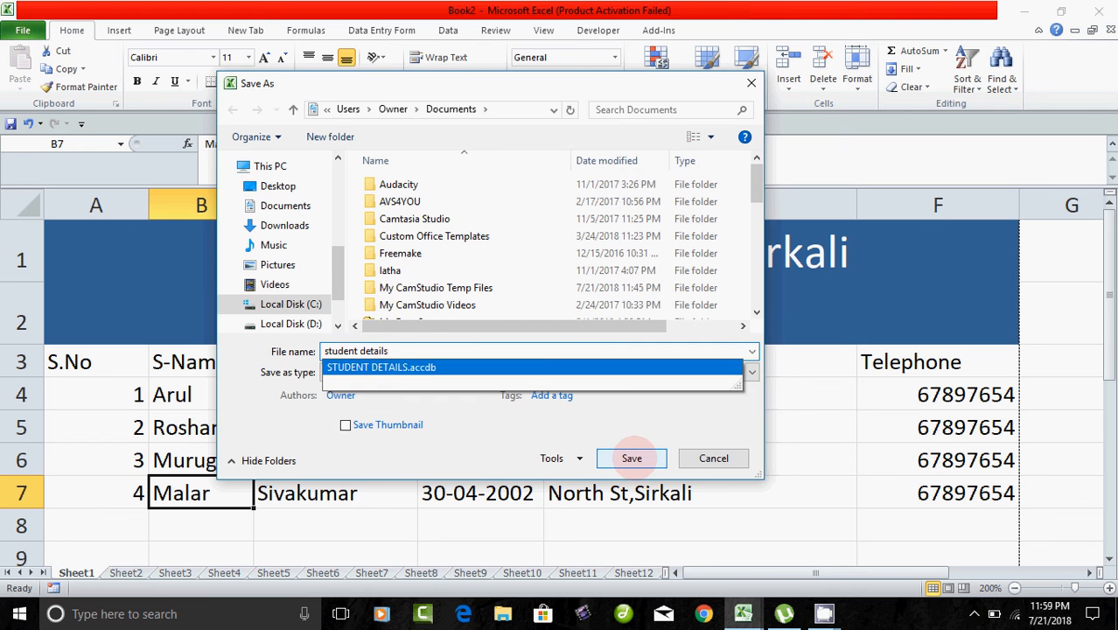
{"action": "left_click", "coordinate": [631, 458]}
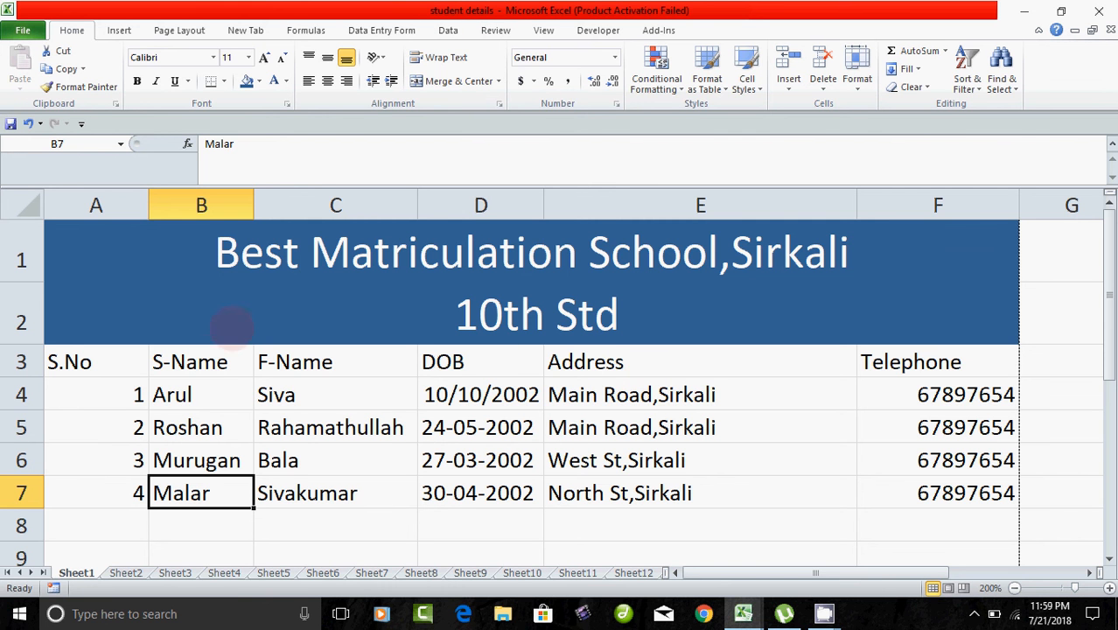
Select the table A1:F7 and apply All Borders from the Home Borders list
{"action": "left_click_drag", "start_coordinate": [530, 359], "coordinate": [525, 319]}
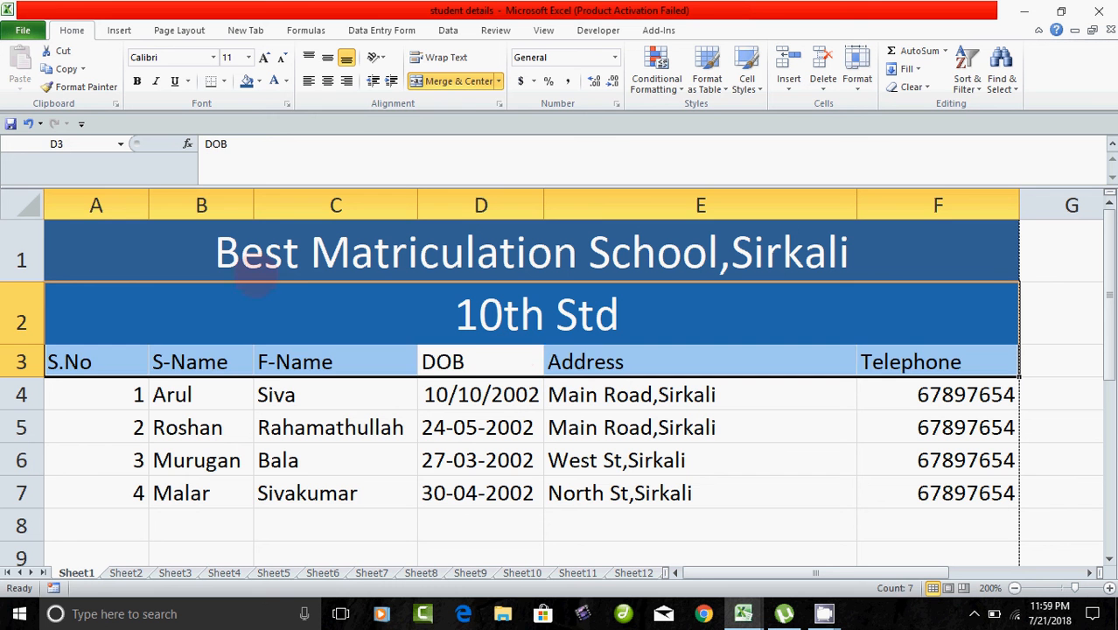
{"action": "left_click", "coordinate": [254, 263]}
{"action": "left_click_drag", "start_coordinate": [181, 258], "coordinate": [223, 494]}
{"action": "left_click", "coordinate": [605, 549]}
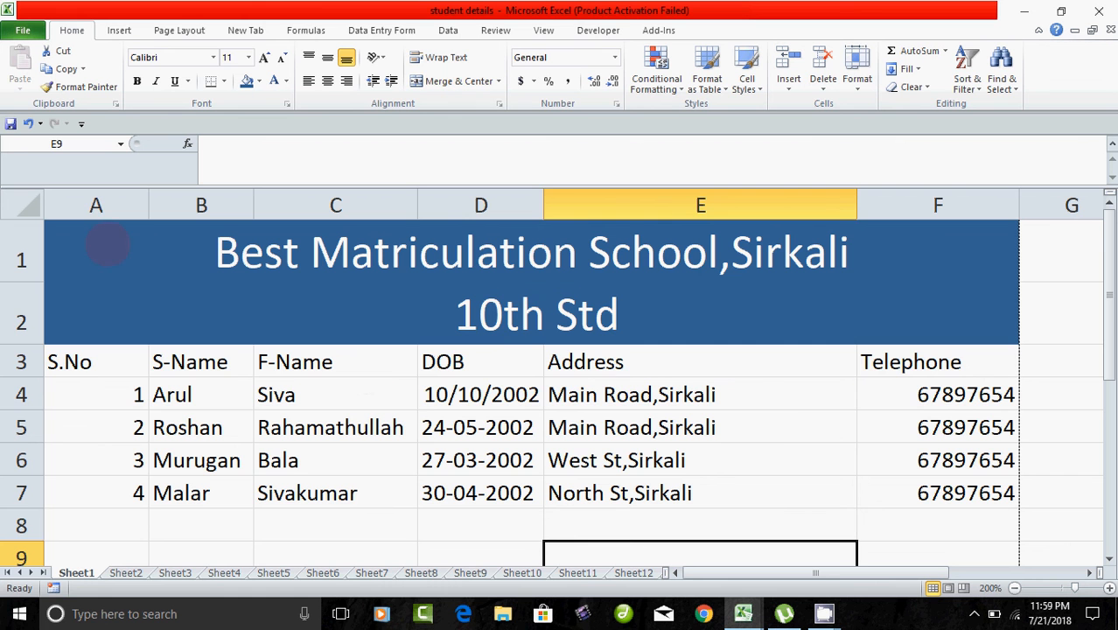
{"action": "left_click_drag", "start_coordinate": [107, 247], "coordinate": [171, 490]}
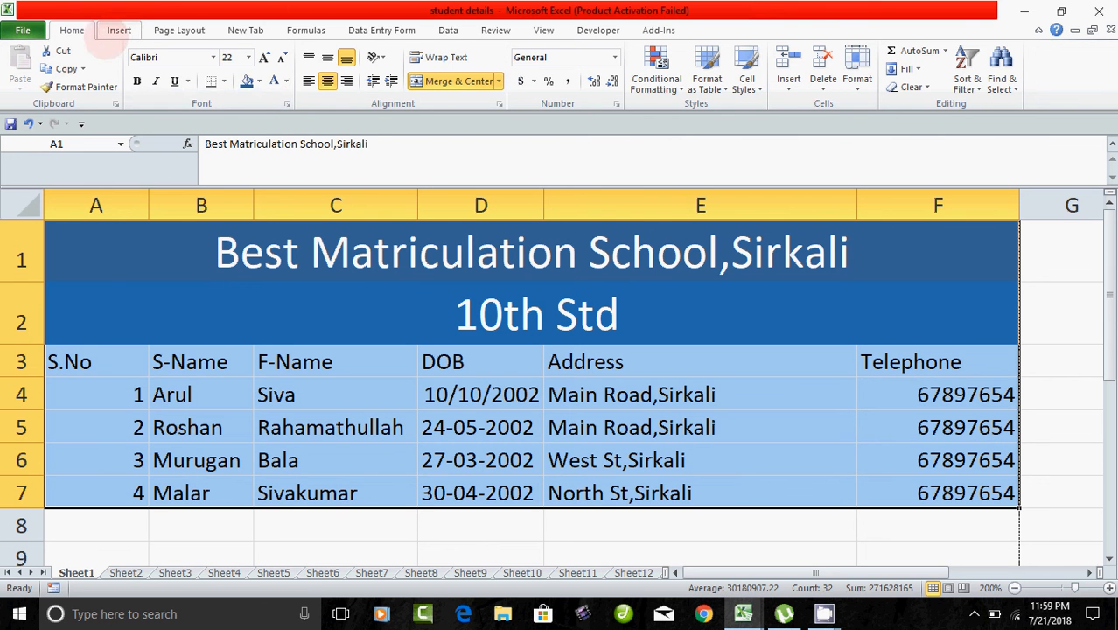
{"action": "left_click", "coordinate": [119, 29]}
{"action": "left_click", "coordinate": [72, 30]}
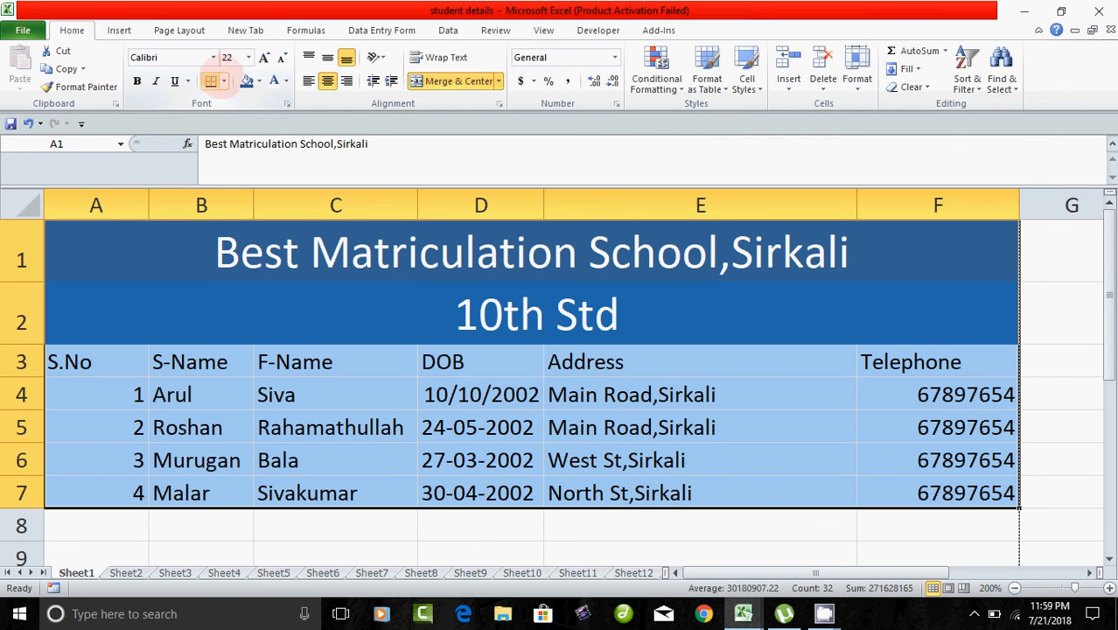
{"action": "left_click", "coordinate": [224, 80]}
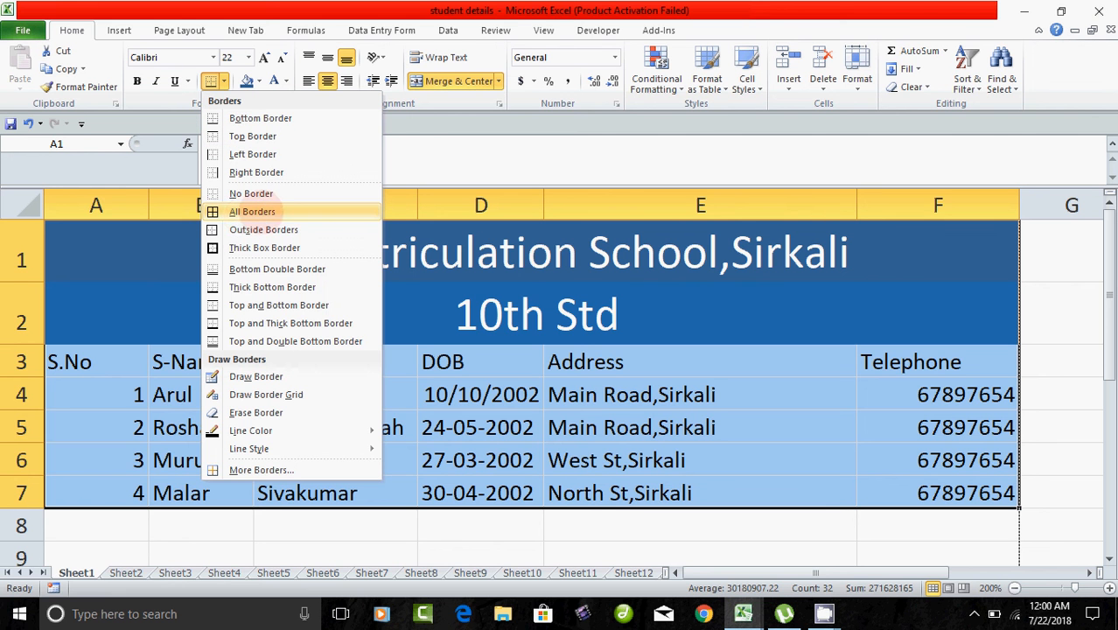
{"action": "left_click", "coordinate": [263, 210]}
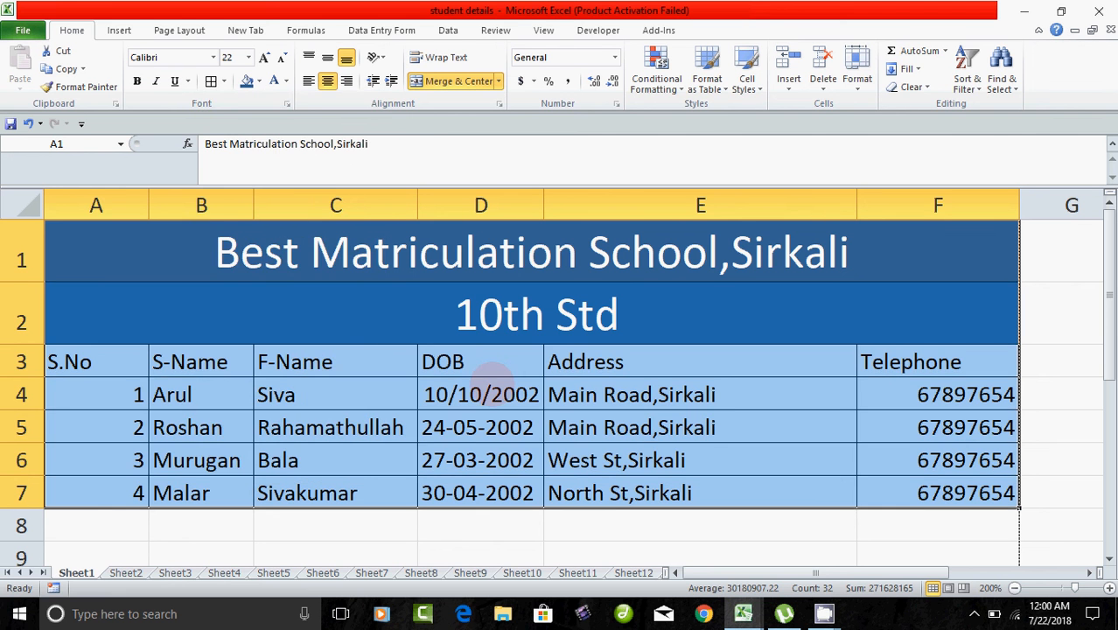
{"action": "left_click", "coordinate": [494, 390]}
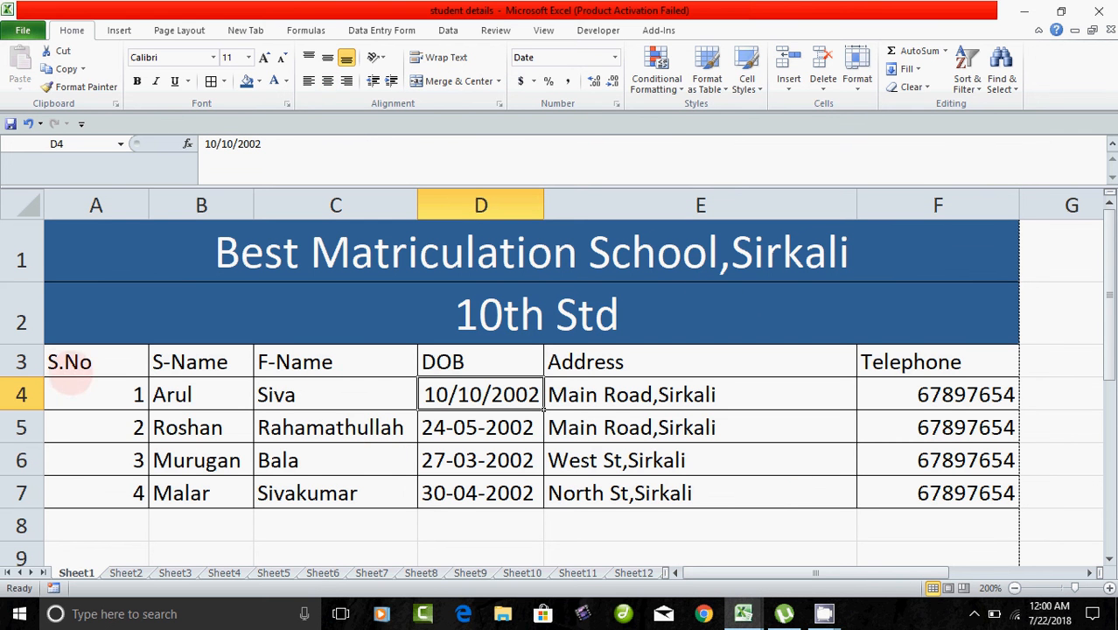
Make the row 3 headings S.No through Telephone bold and centered
{"action": "left_click_drag", "start_coordinate": [72, 366], "coordinate": [901, 366]}
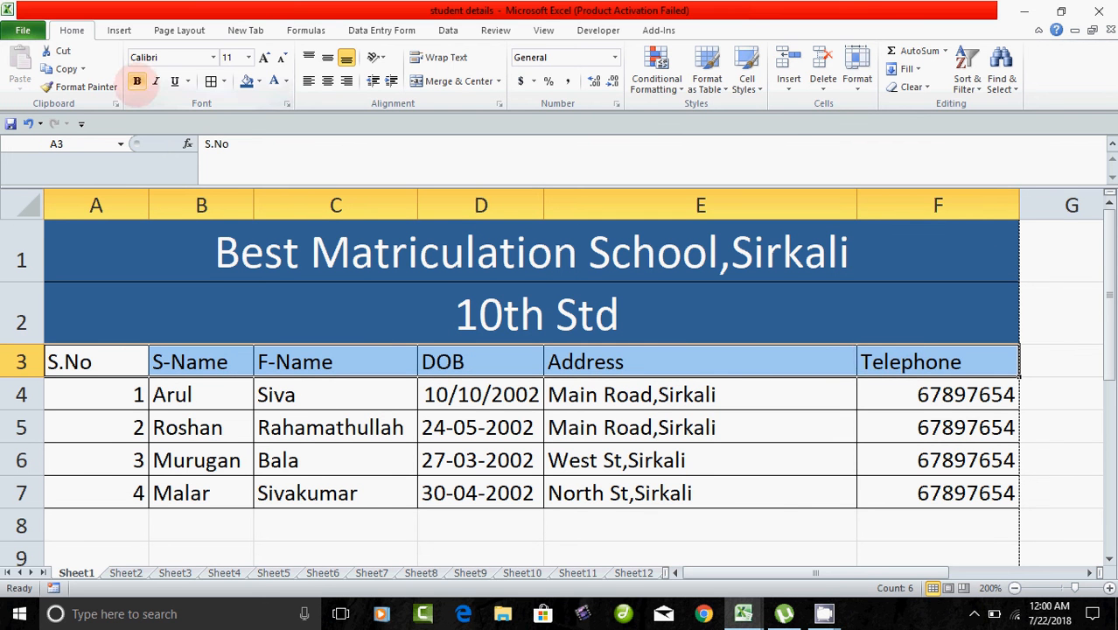
{"action": "left_click", "coordinate": [137, 81]}
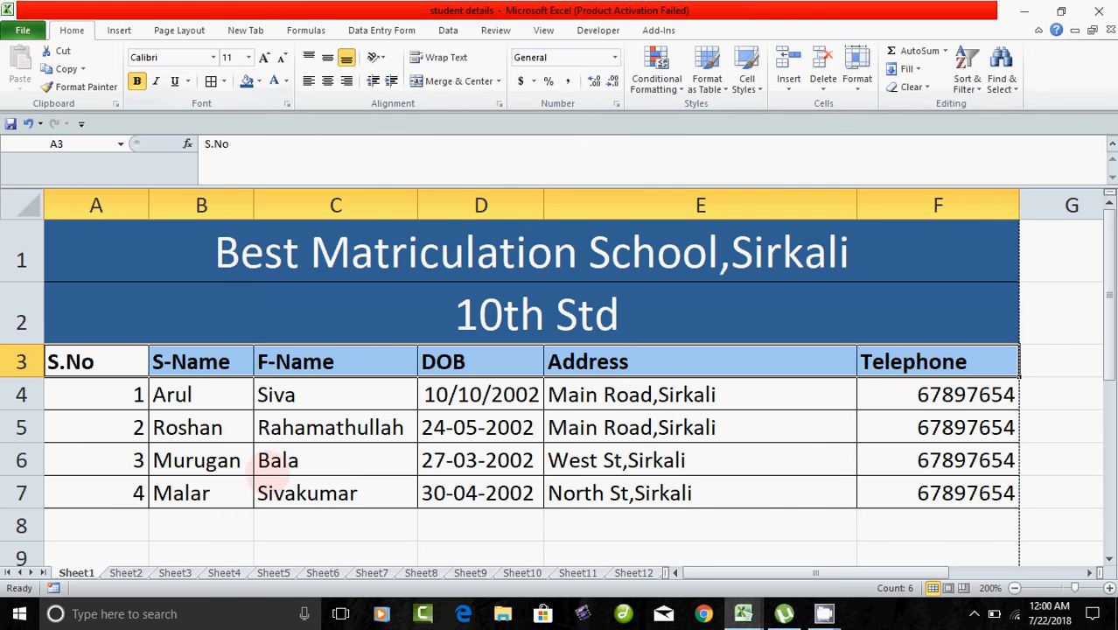
{"action": "left_click", "coordinate": [220, 551]}
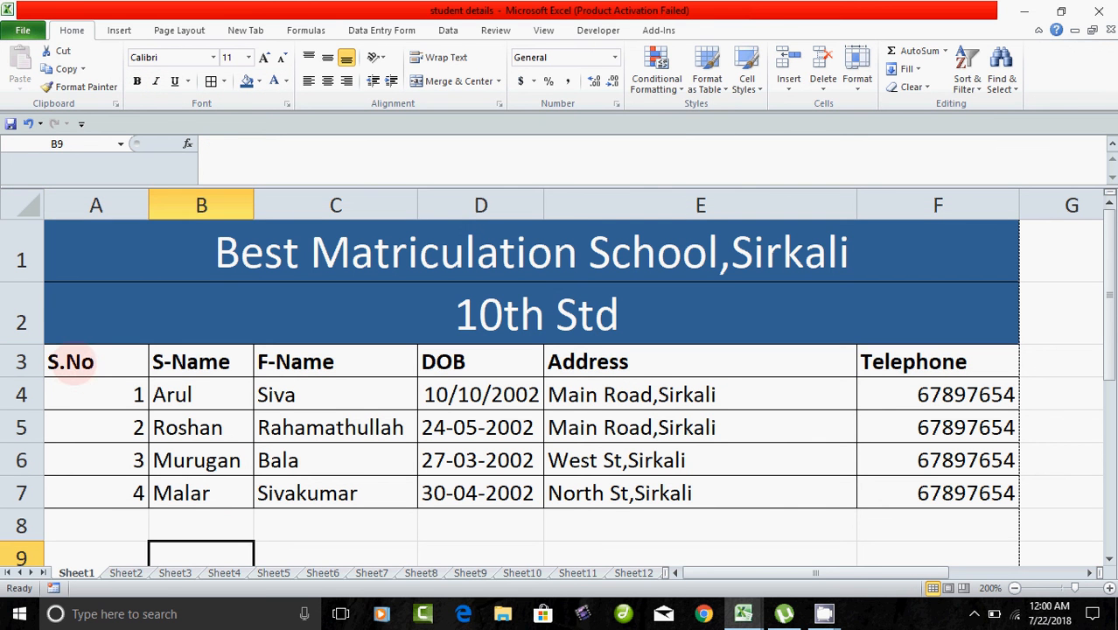
{"action": "left_click_drag", "start_coordinate": [75, 361], "coordinate": [923, 359]}
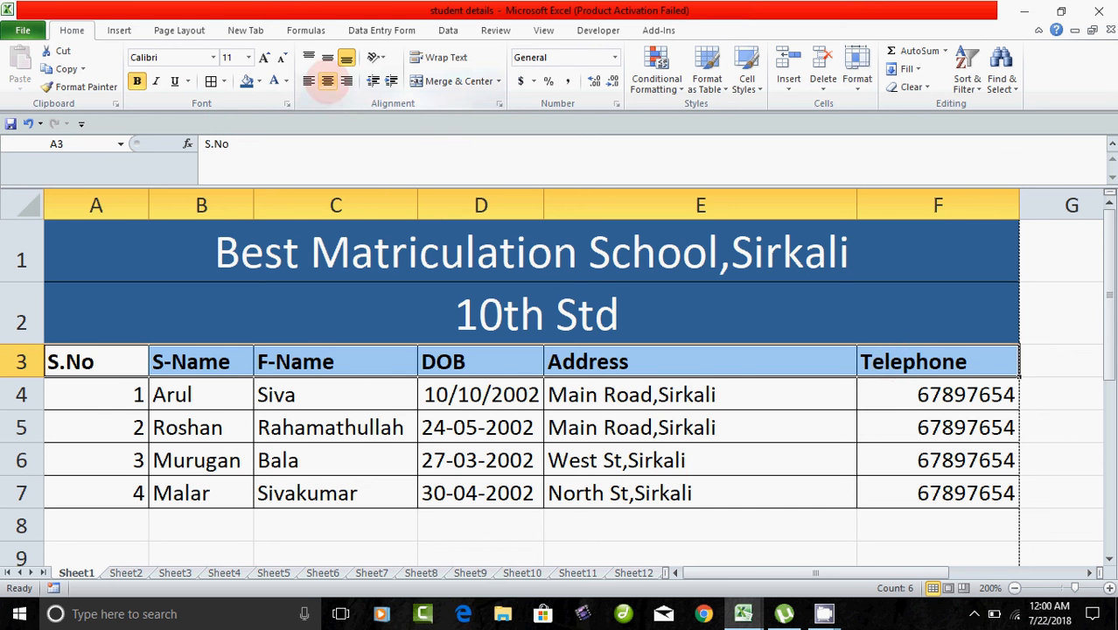
{"action": "left_click", "coordinate": [327, 81]}
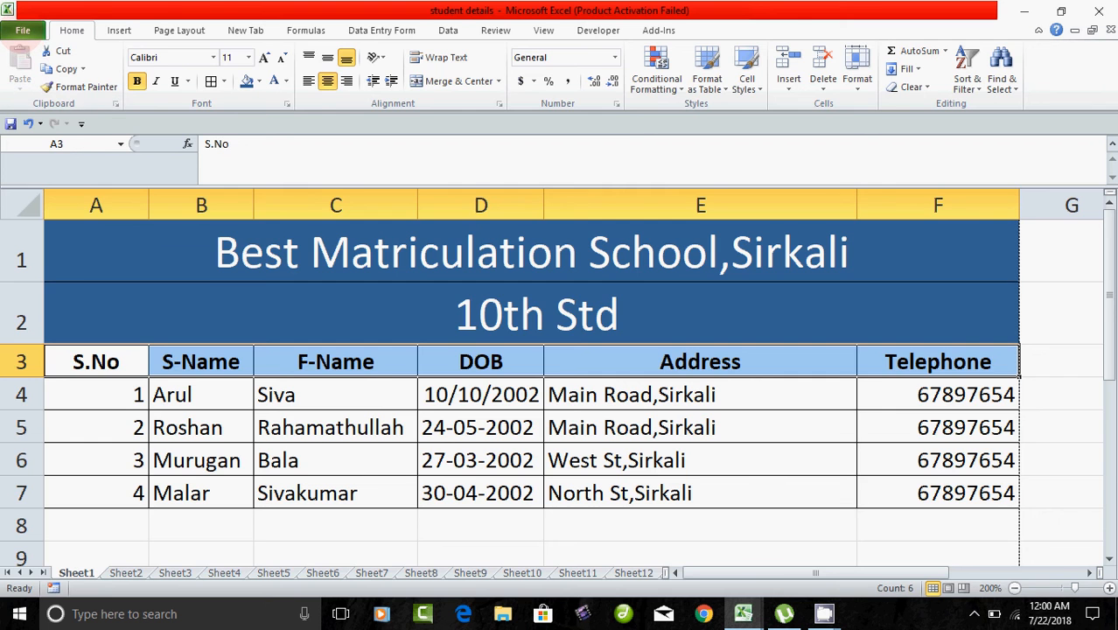
{"action": "left_click", "coordinate": [22, 30]}
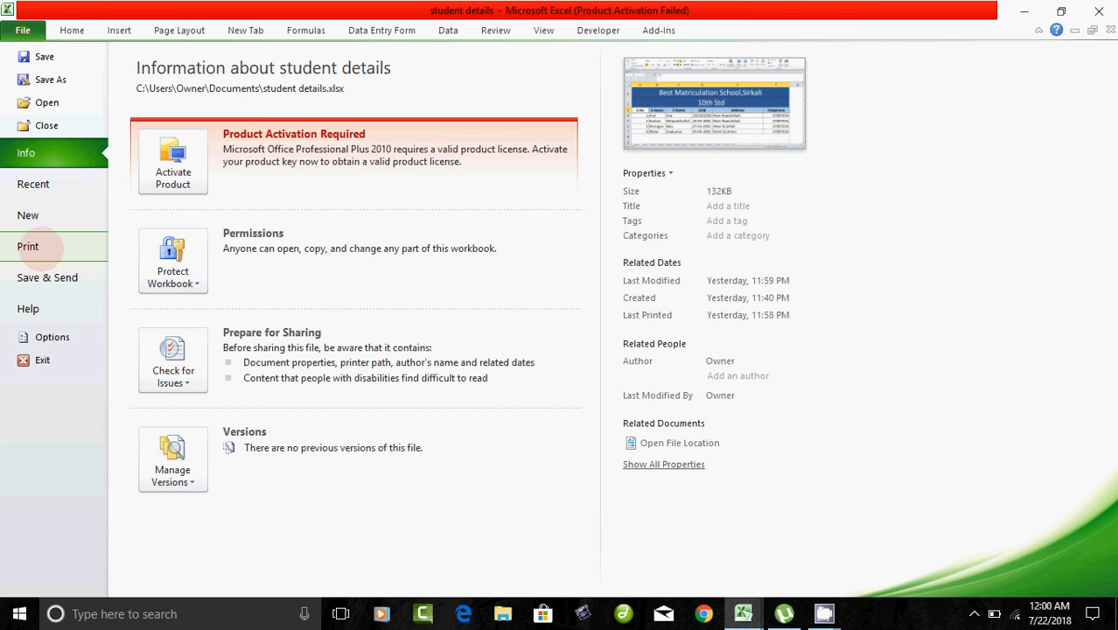
Open the print preview of the 'student details' bordered register from the File backstage
{"action": "left_click", "coordinate": [40, 247]}
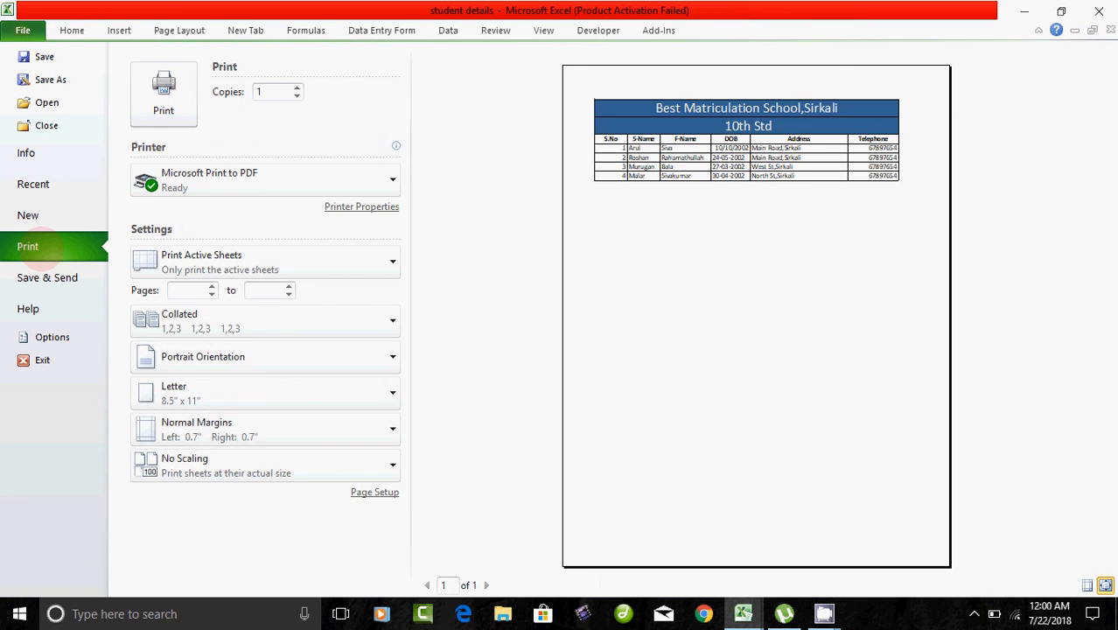